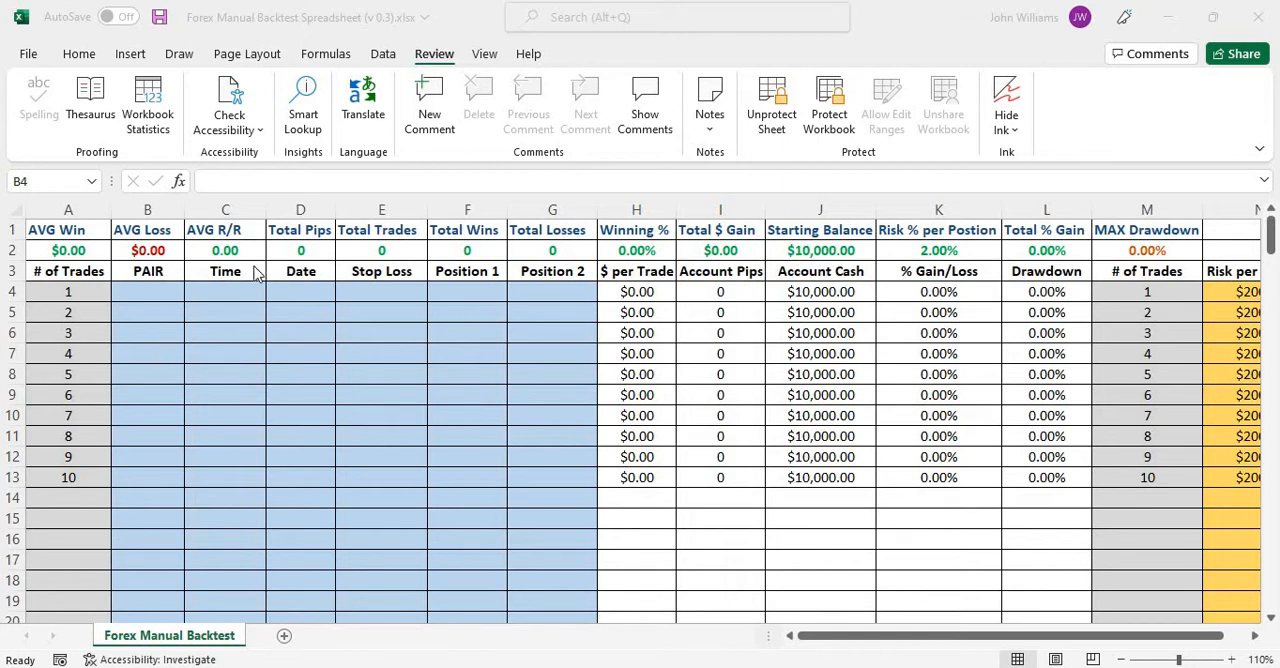
left_click(205, 283)
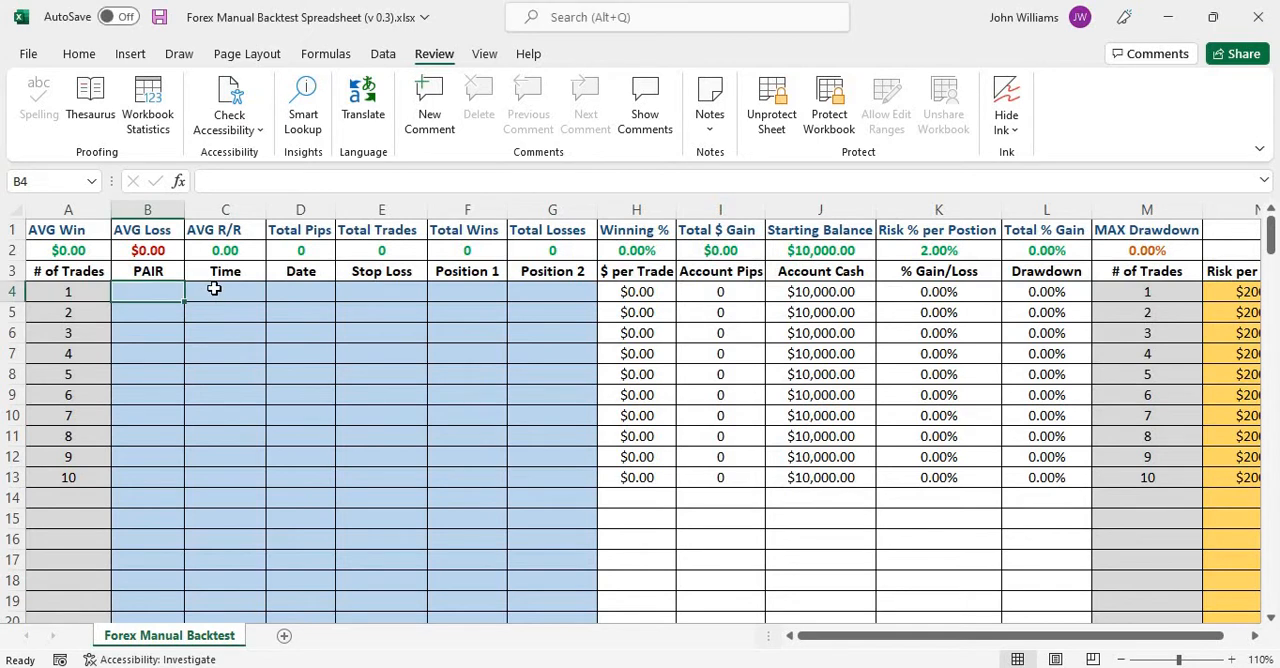
left_click(214, 288)
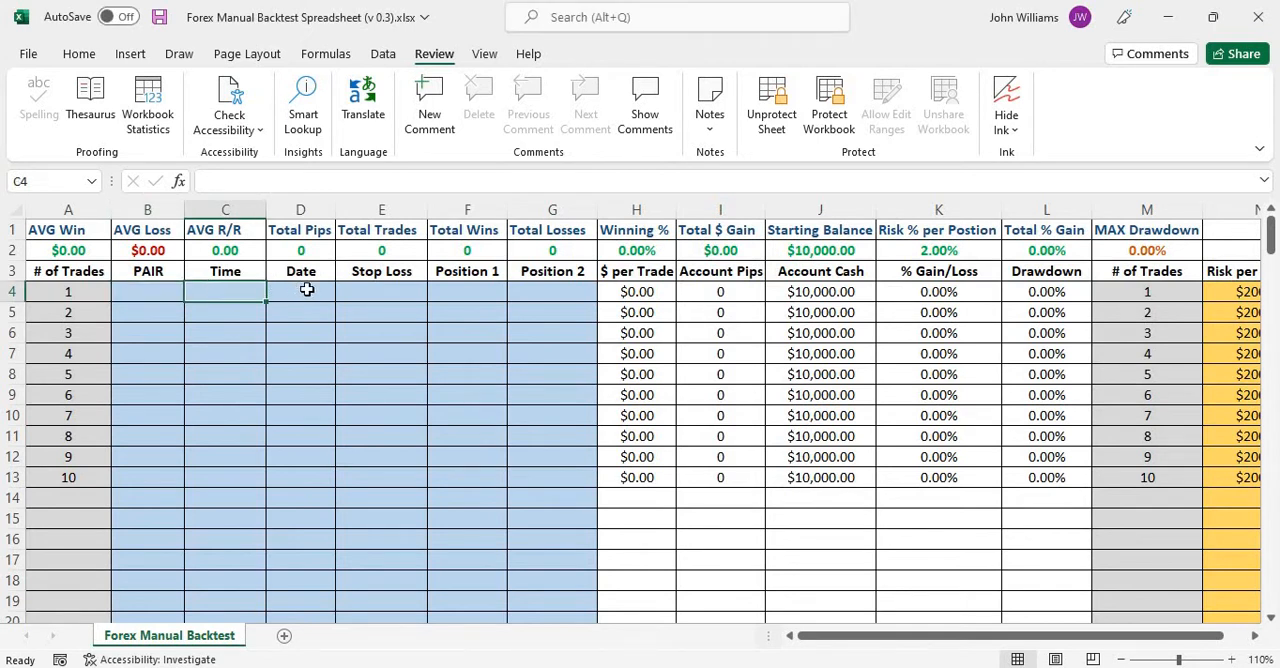
left_click(307, 289)
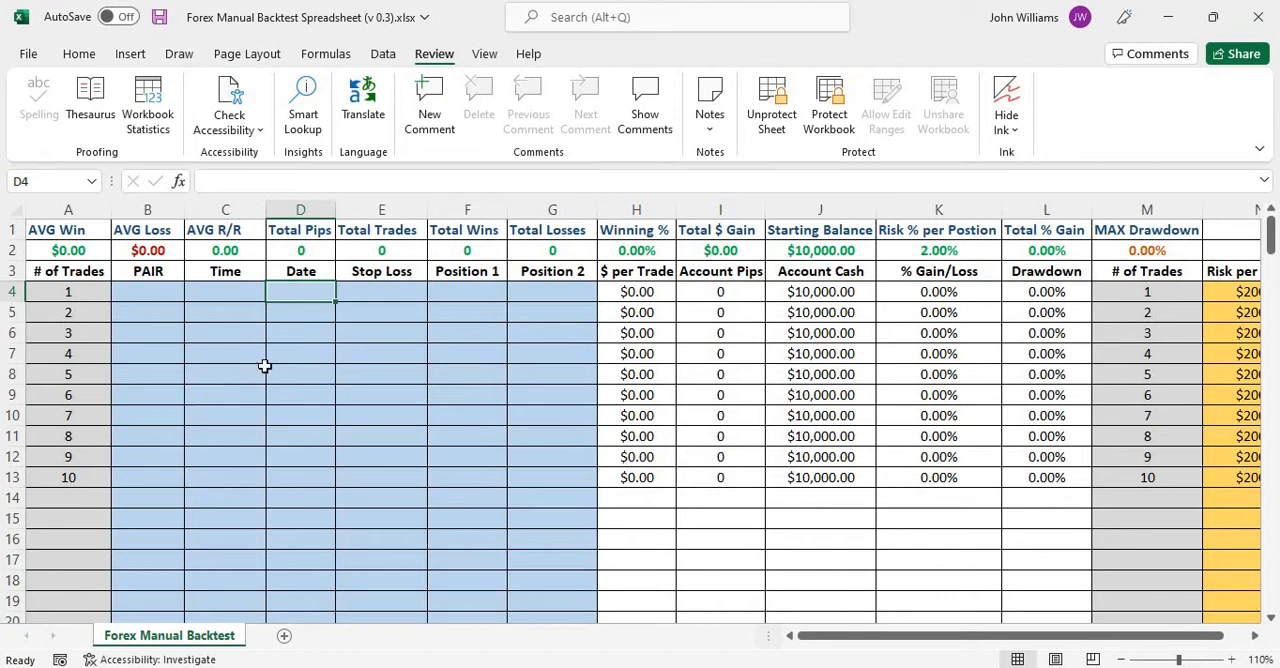
Enter EUR/USD as the pair for trade 1 in B4 and fill it down through trade 10.
left_click(148, 298)
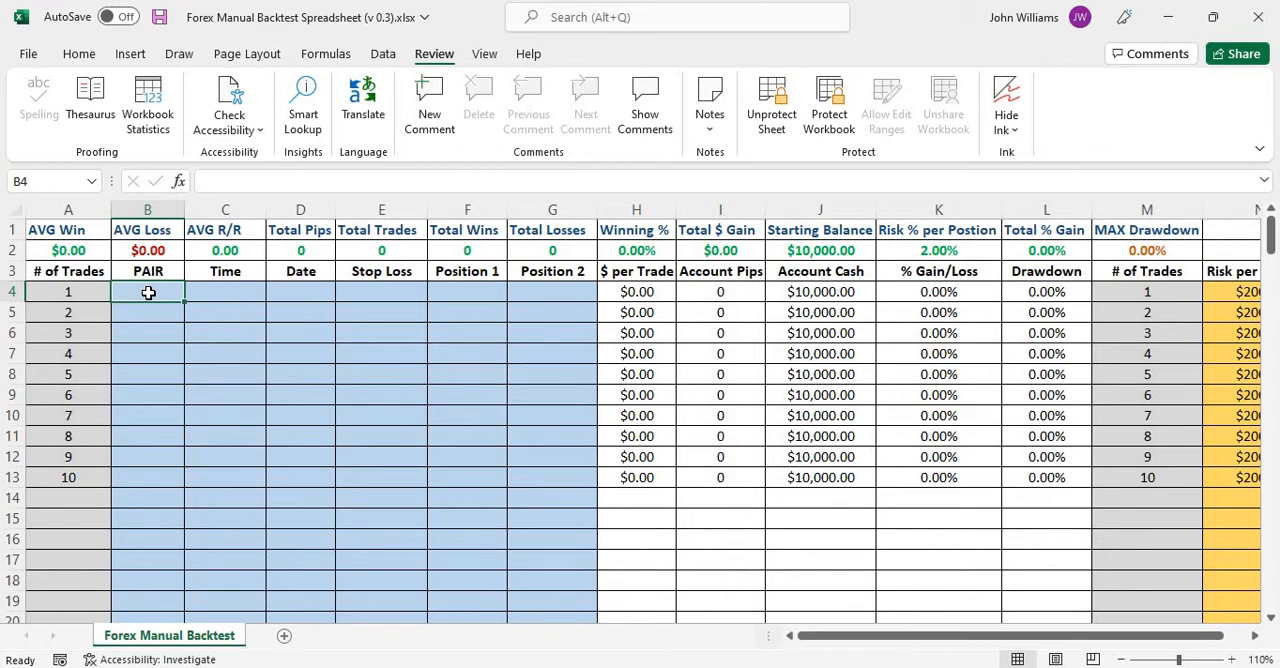
type("E")
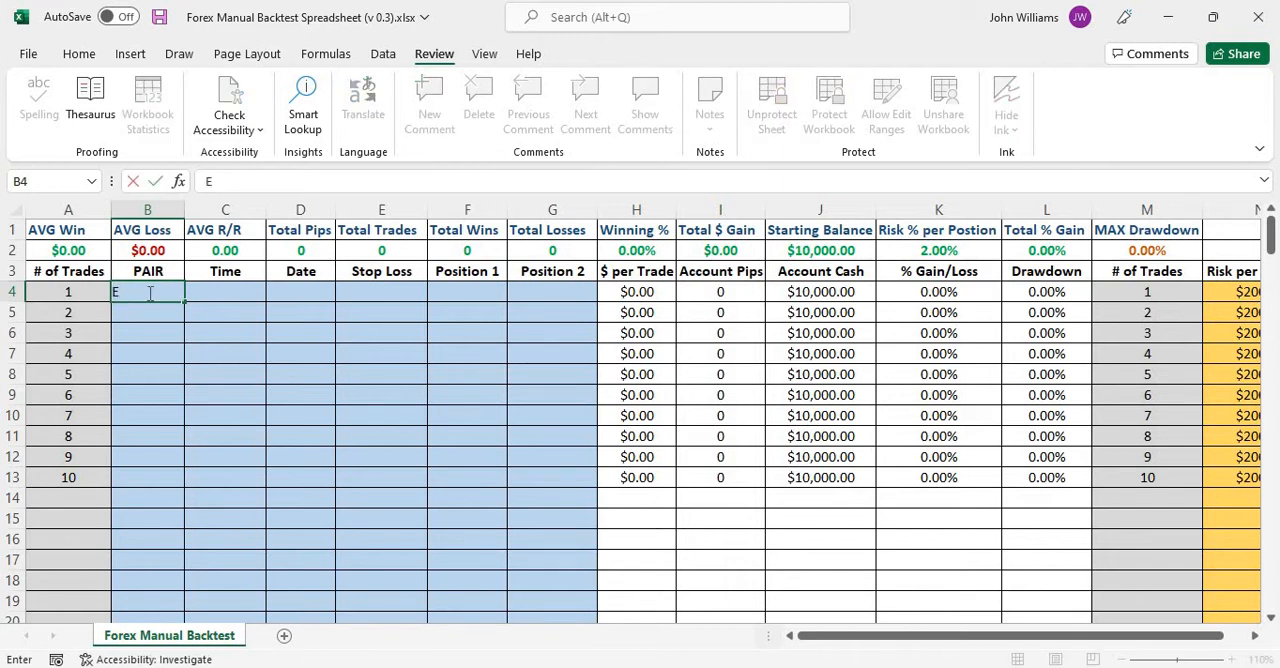
type("UR/USD")
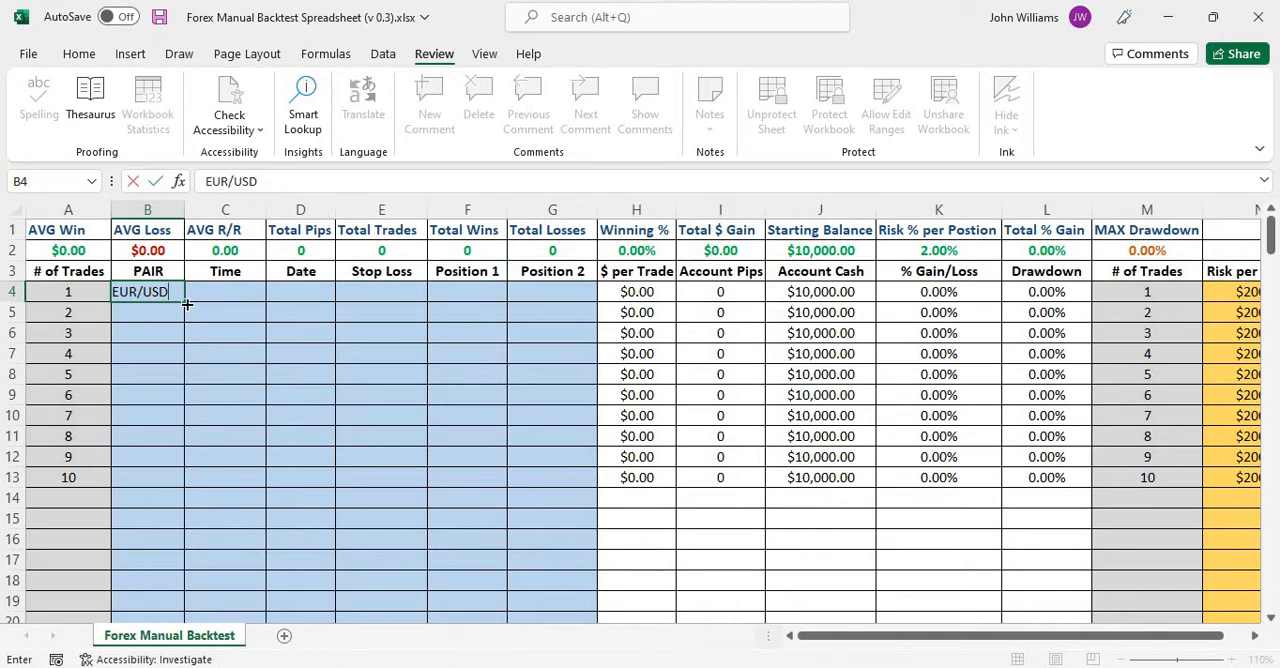
left_click_drag(185, 299, 188, 481)
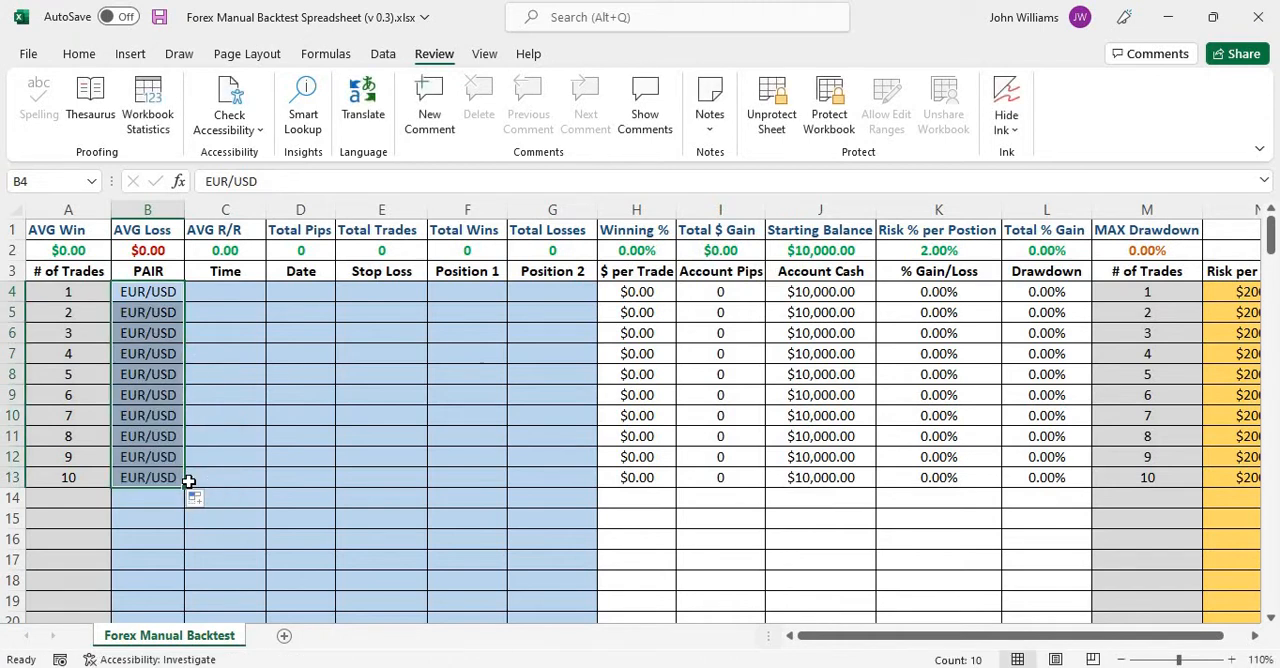
Enter 6 as the time and 10/6/2022 as the date for trade 1 in row 4.
left_click(227, 292)
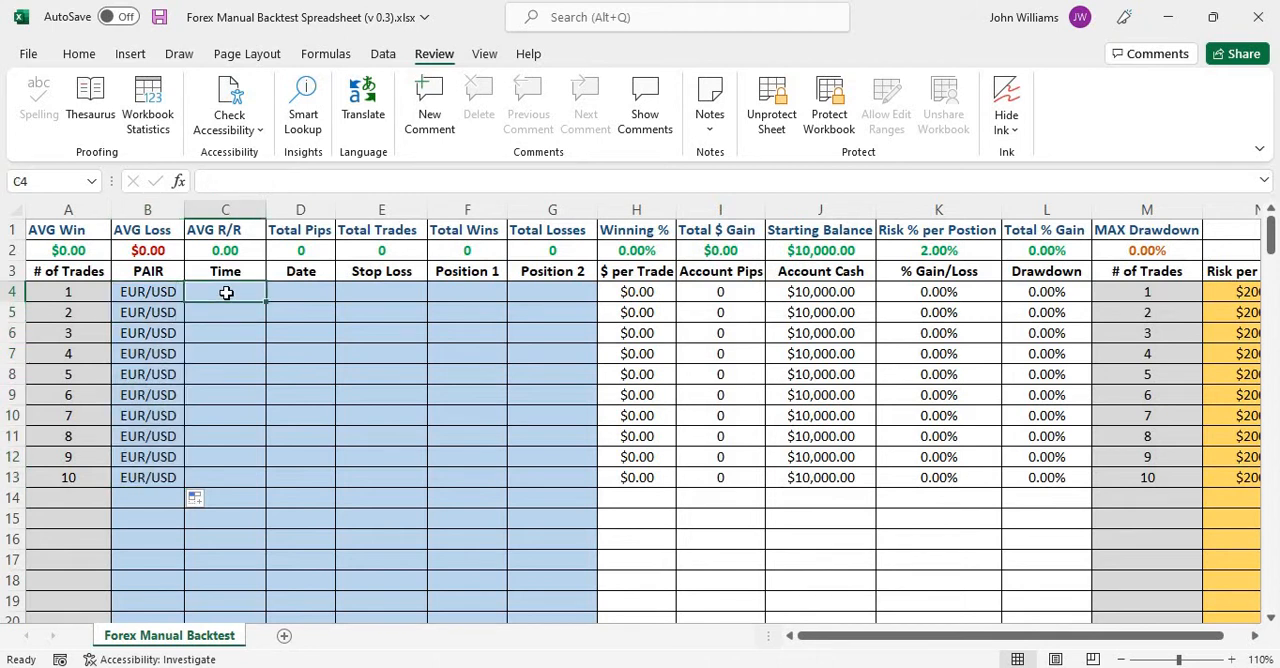
type("6")
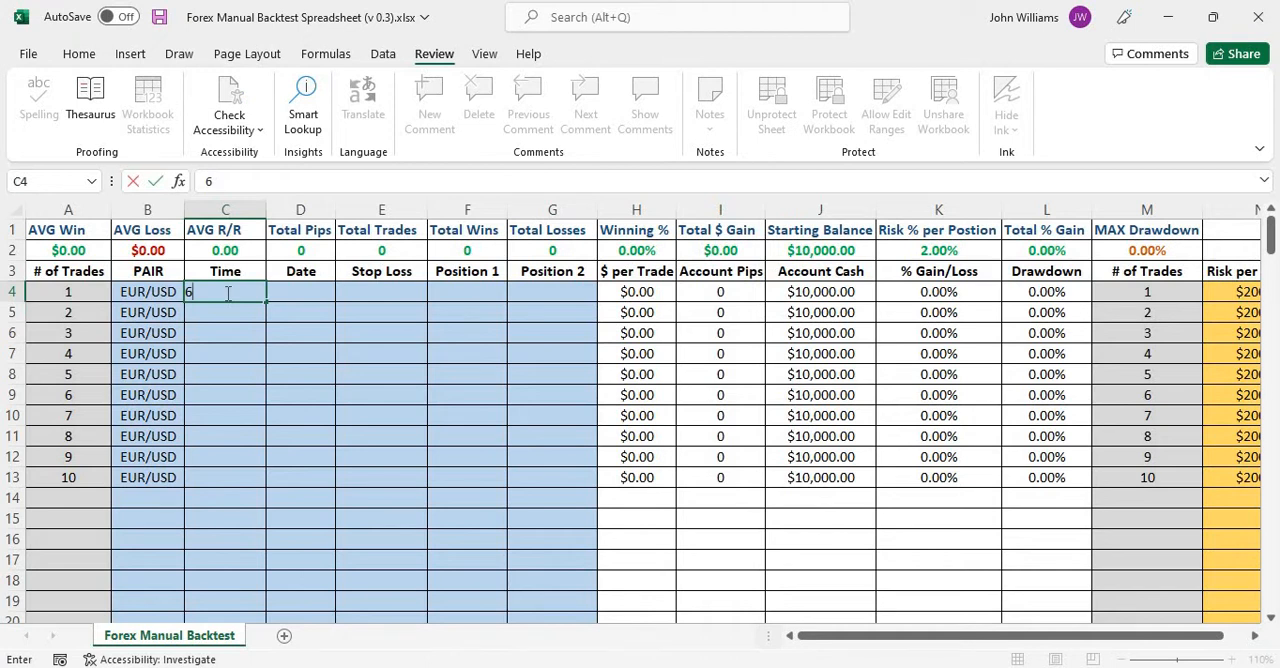
key("Tab")
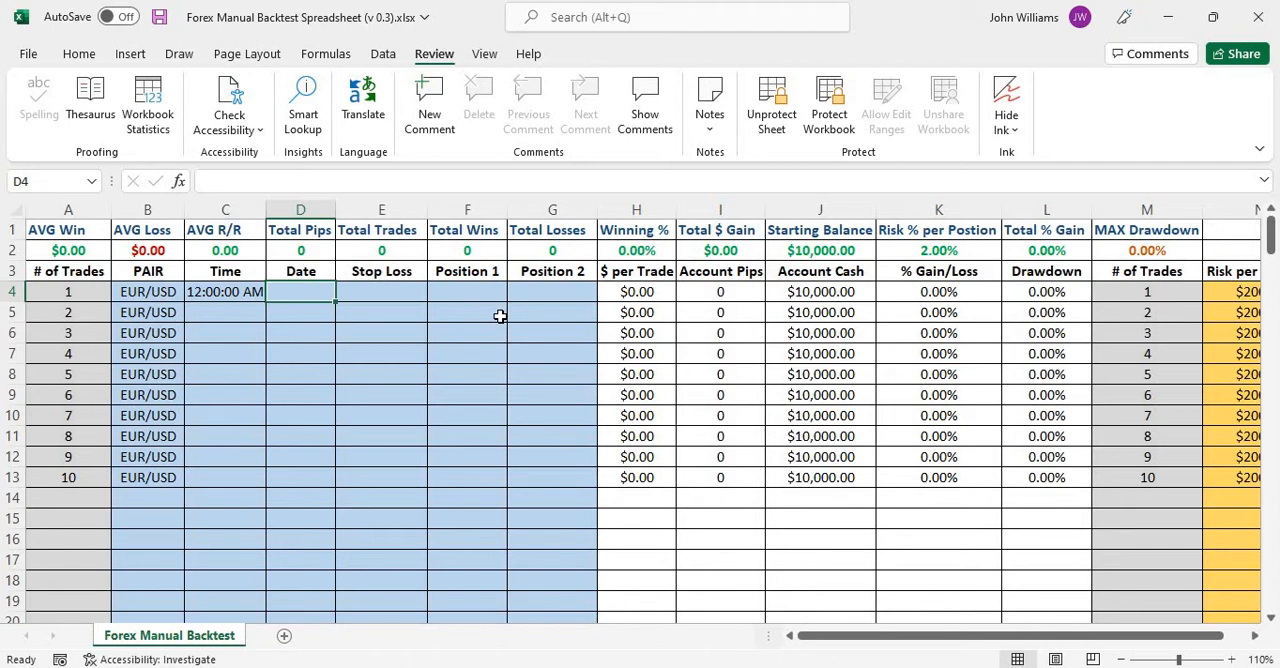
type("10/")
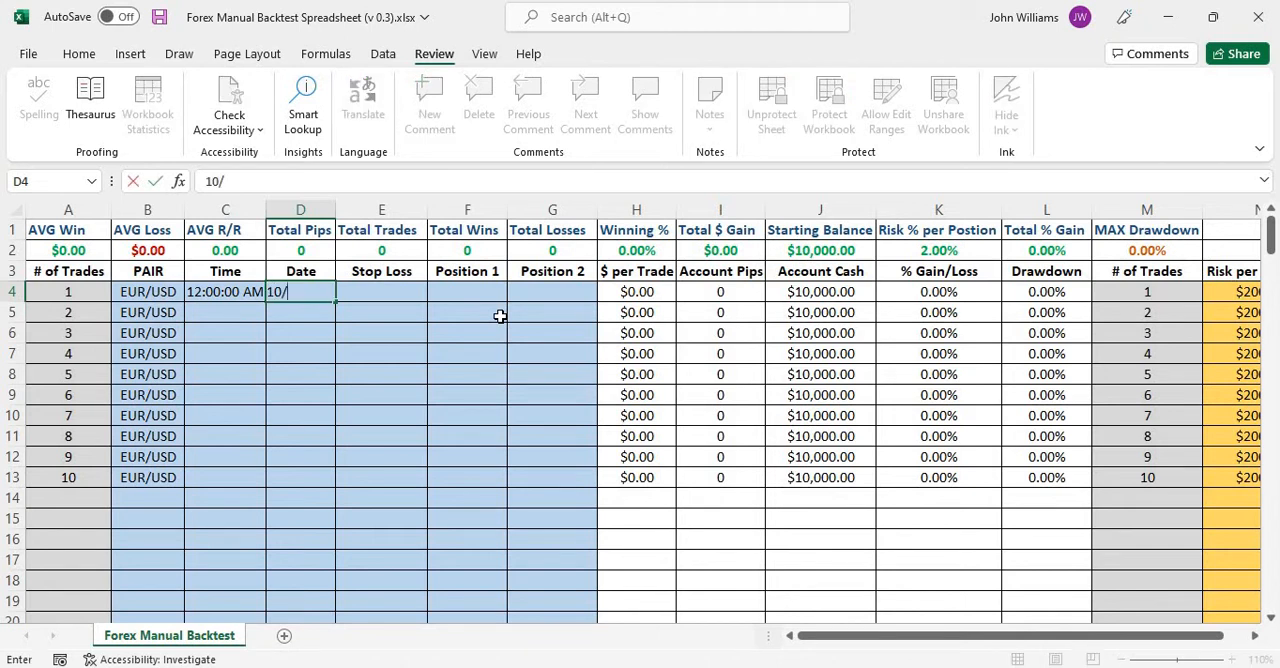
type("6/2022")
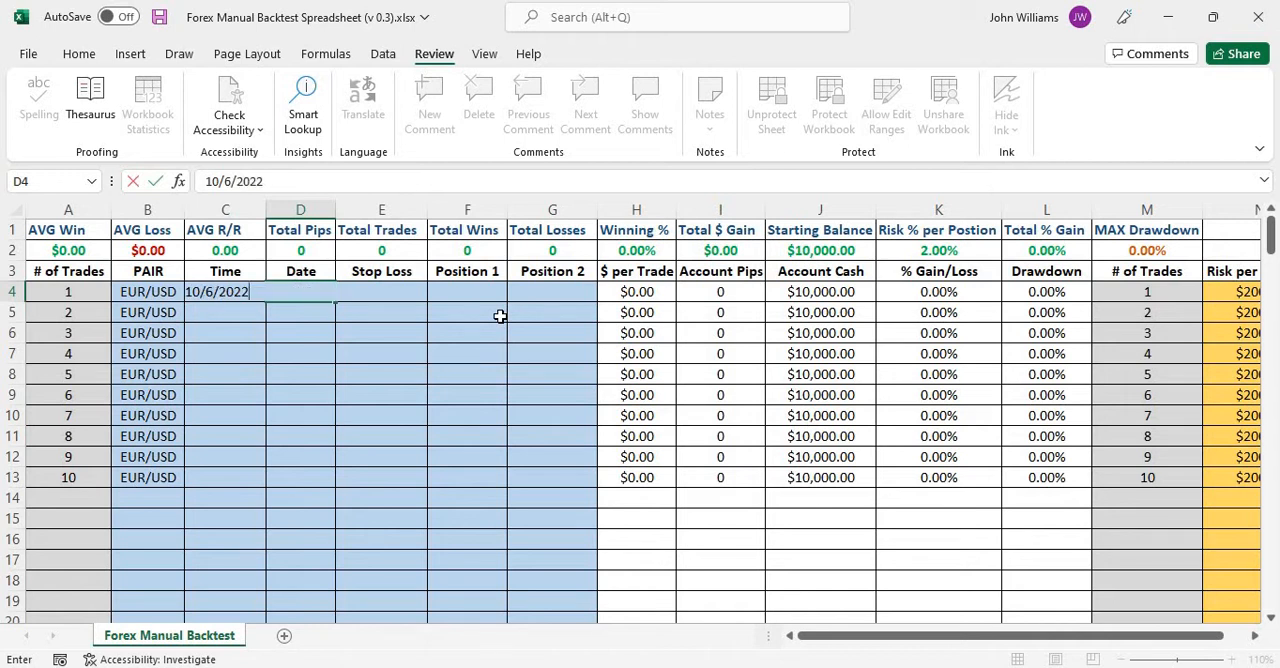
key("Return")
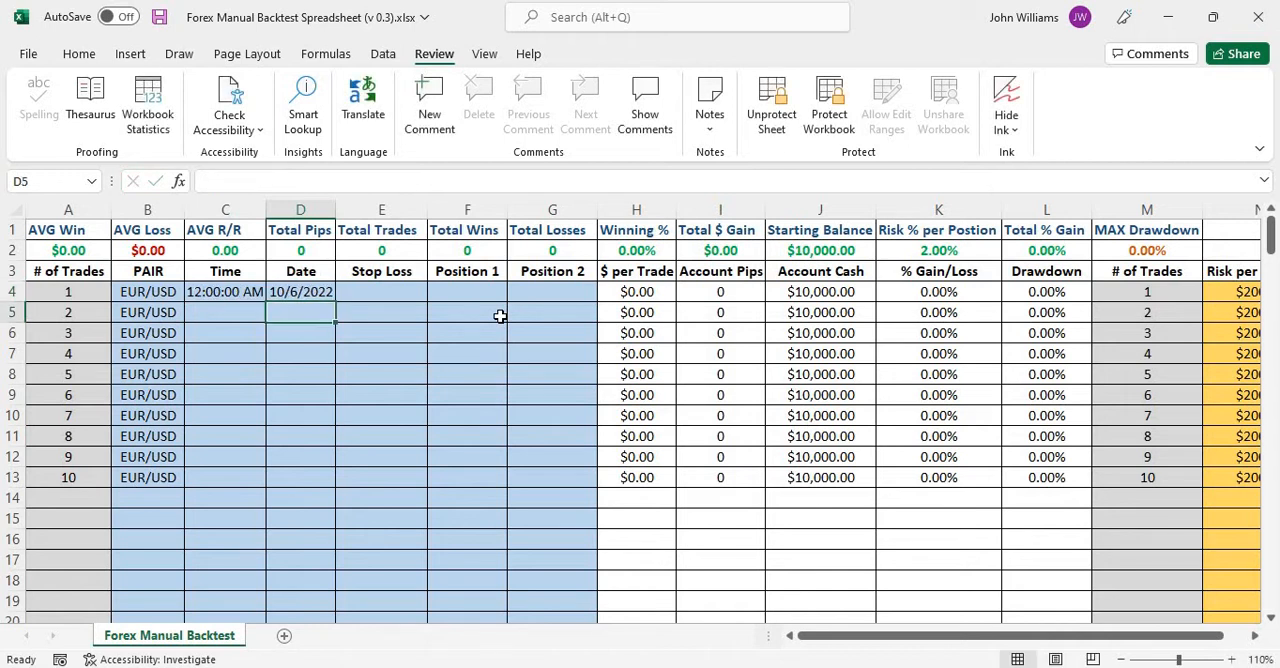
Fill trade 1's time and date down through trade 10, and widen the Date column to fit the full dates.
left_click(215, 296)
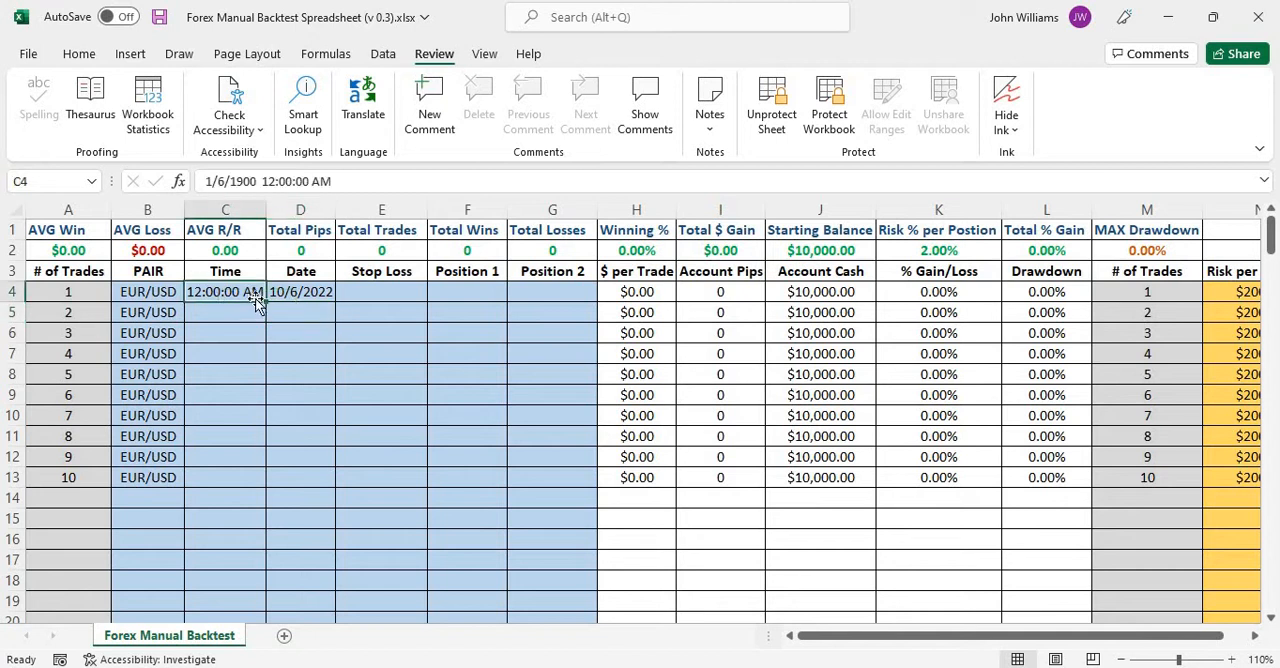
left_click_drag(267, 312, 258, 482)
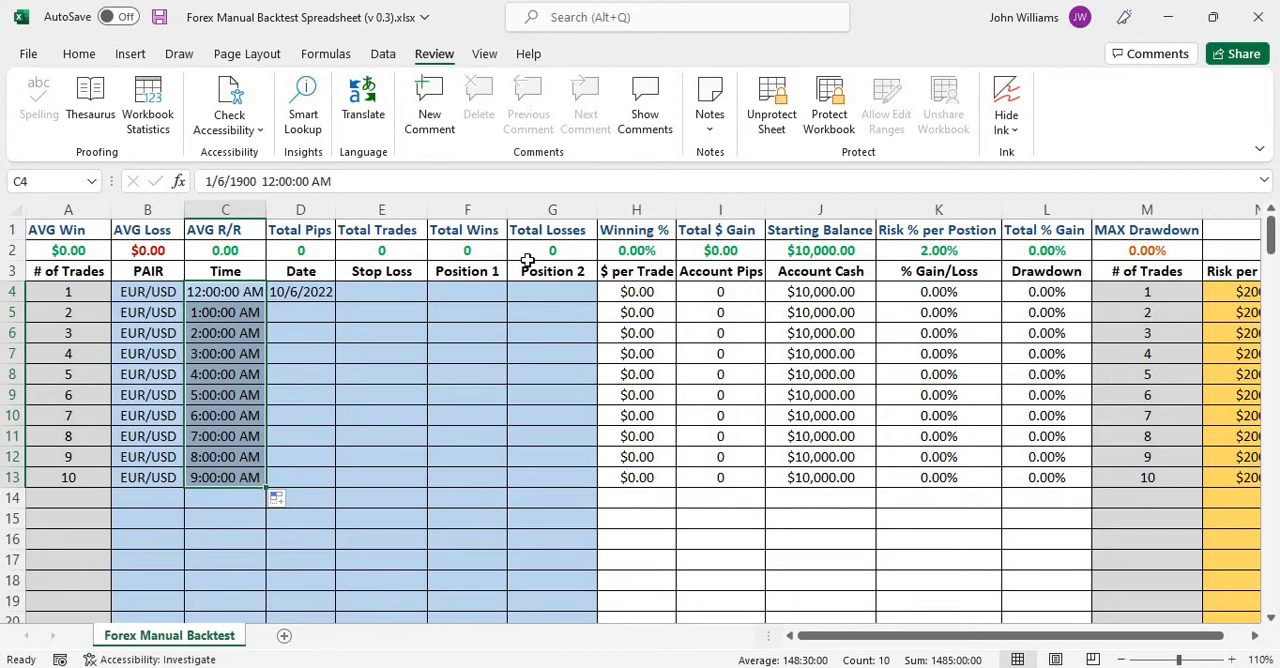
left_click(325, 291)
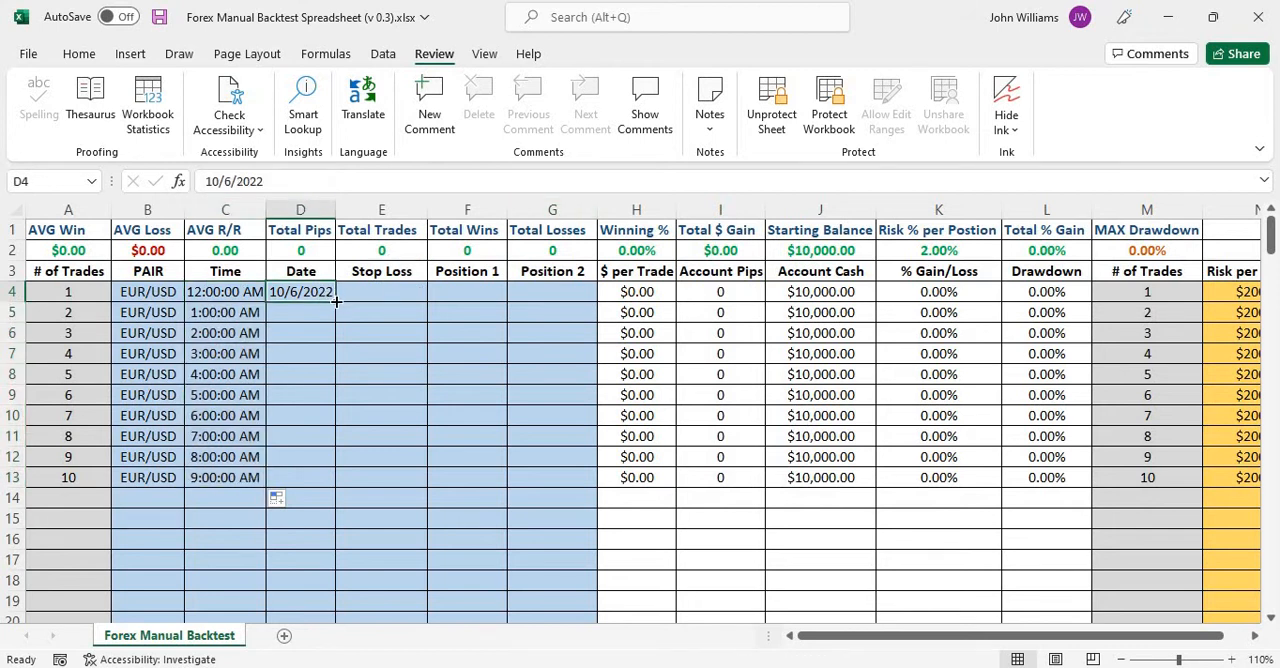
left_click_drag(336, 301, 322, 487)
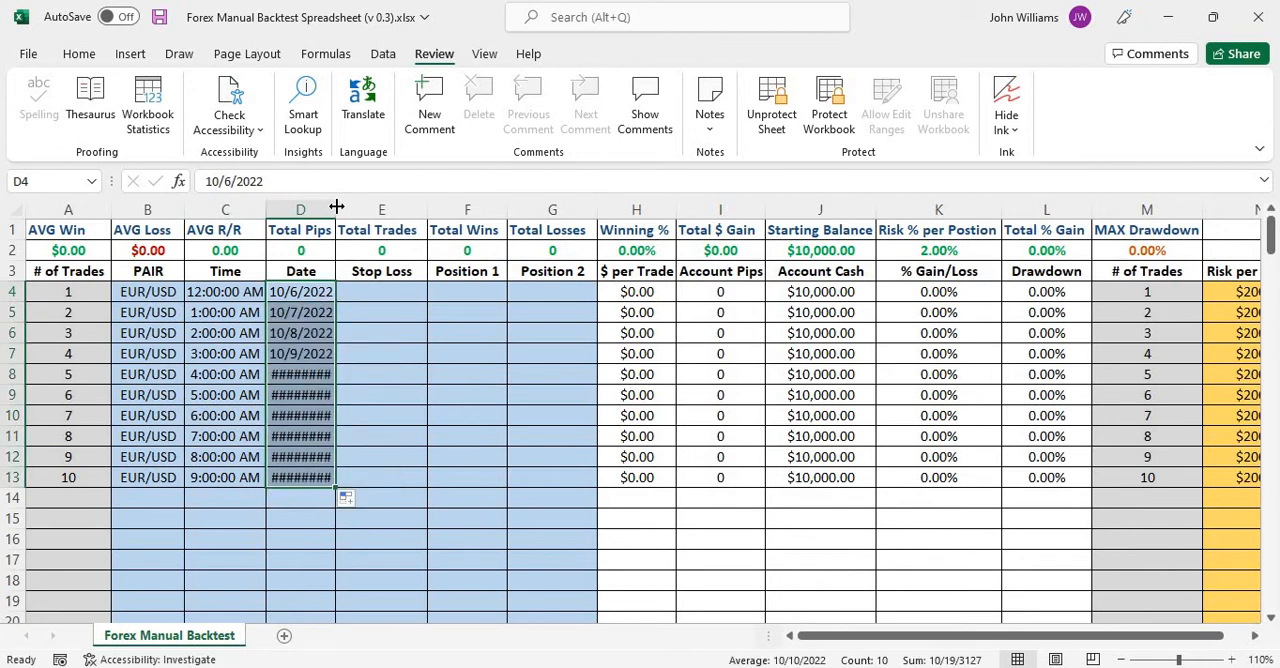
left_click_drag(335, 207, 342, 206)
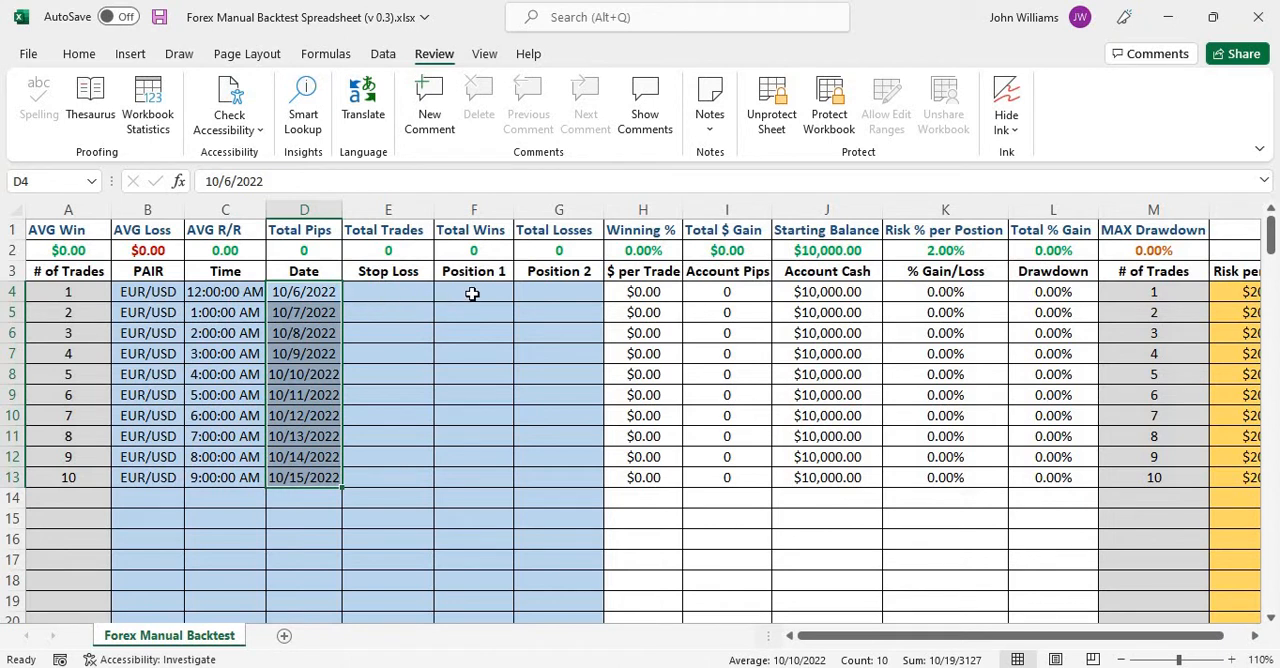
Examine trade 1's Stop Loss and Position cells and the row 2 summary cells, from AVG Win to MAX Drawdown, including Starting Balance and Risk %.
left_click(392, 291)
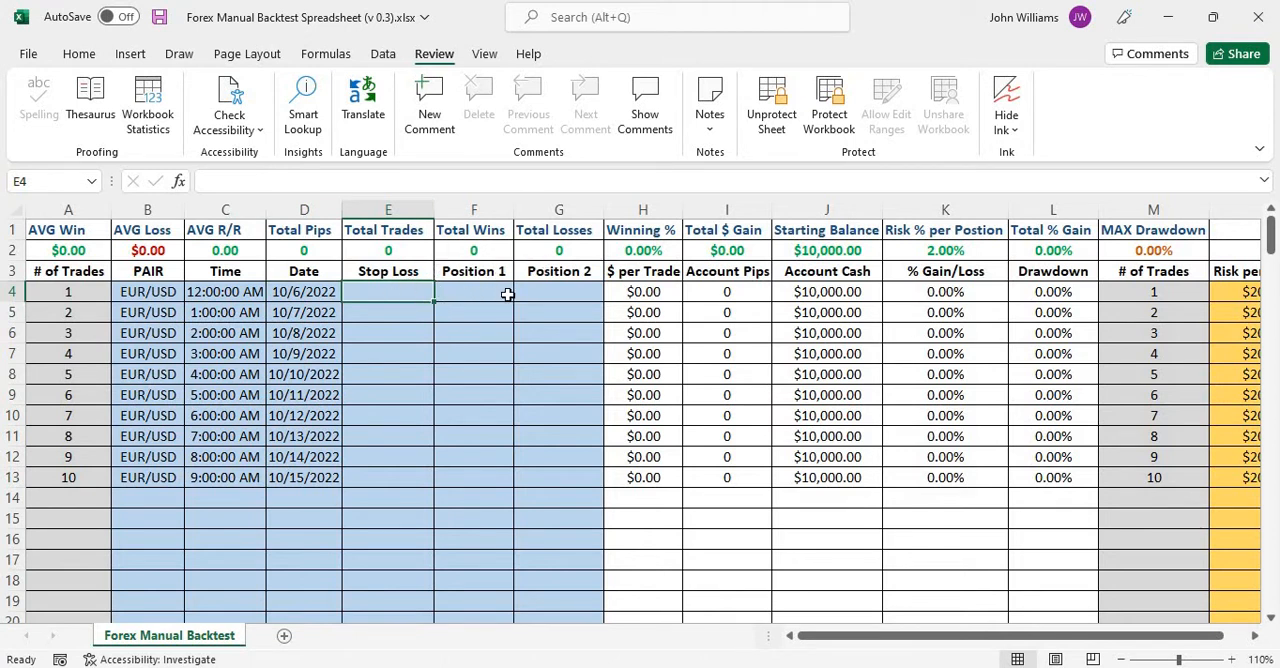
left_click(470, 291)
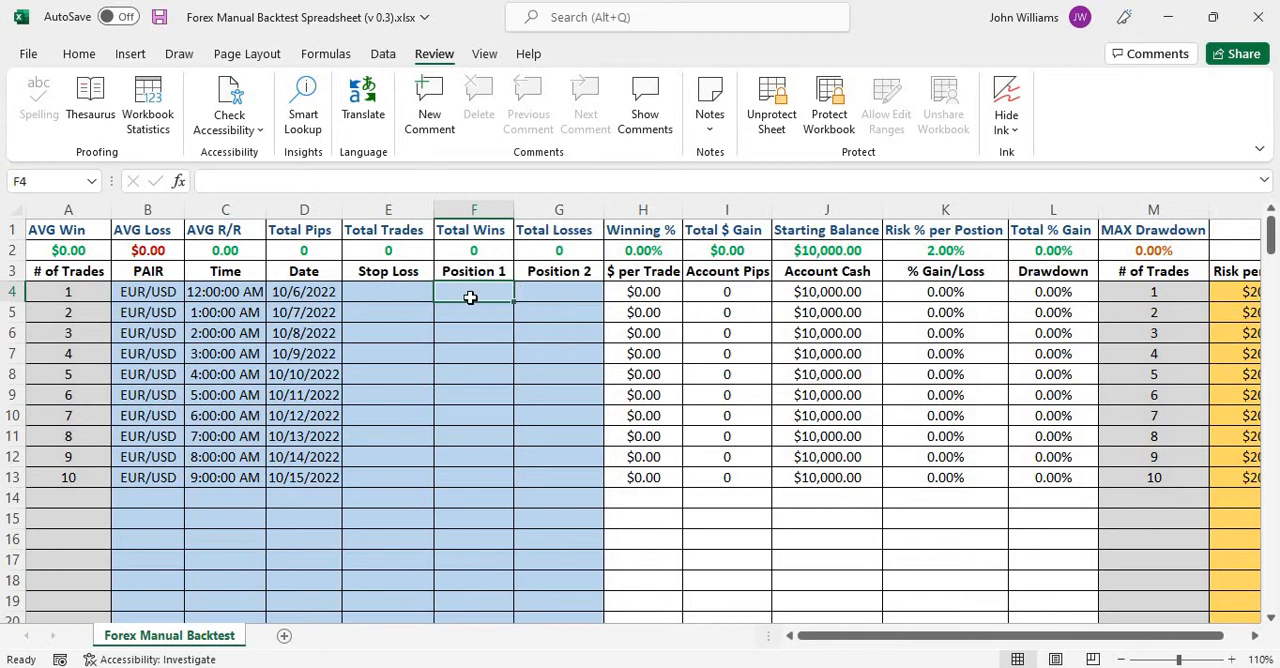
left_click(571, 285)
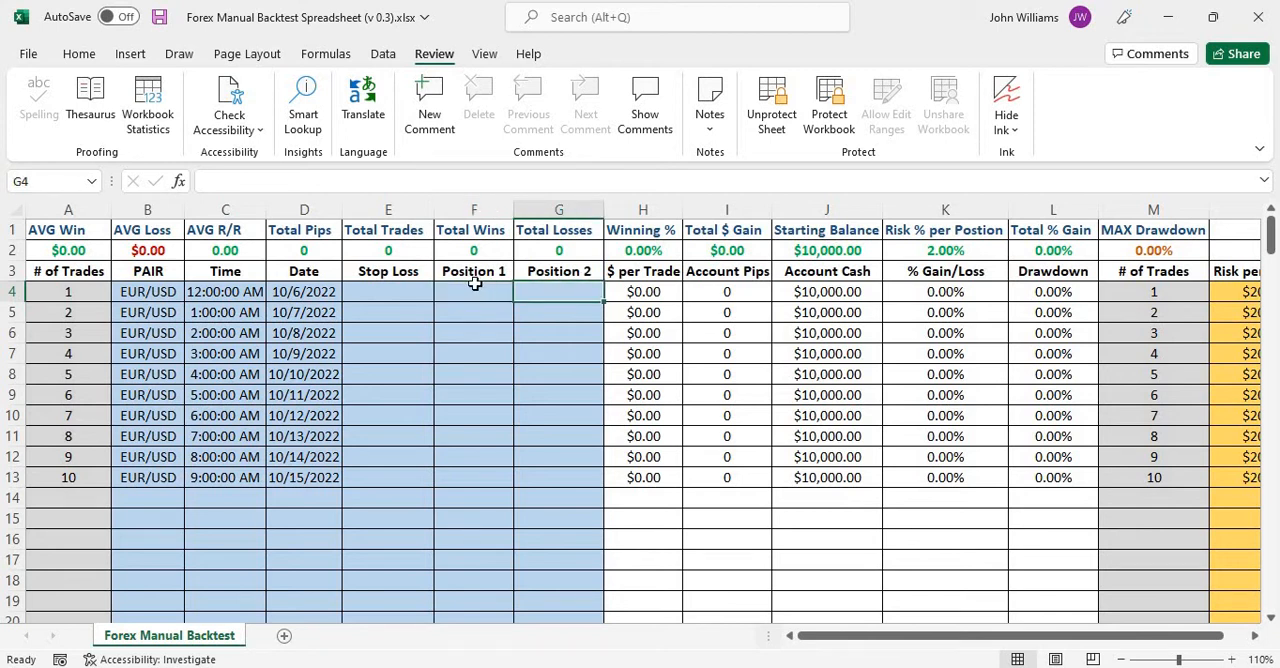
left_click(476, 287)
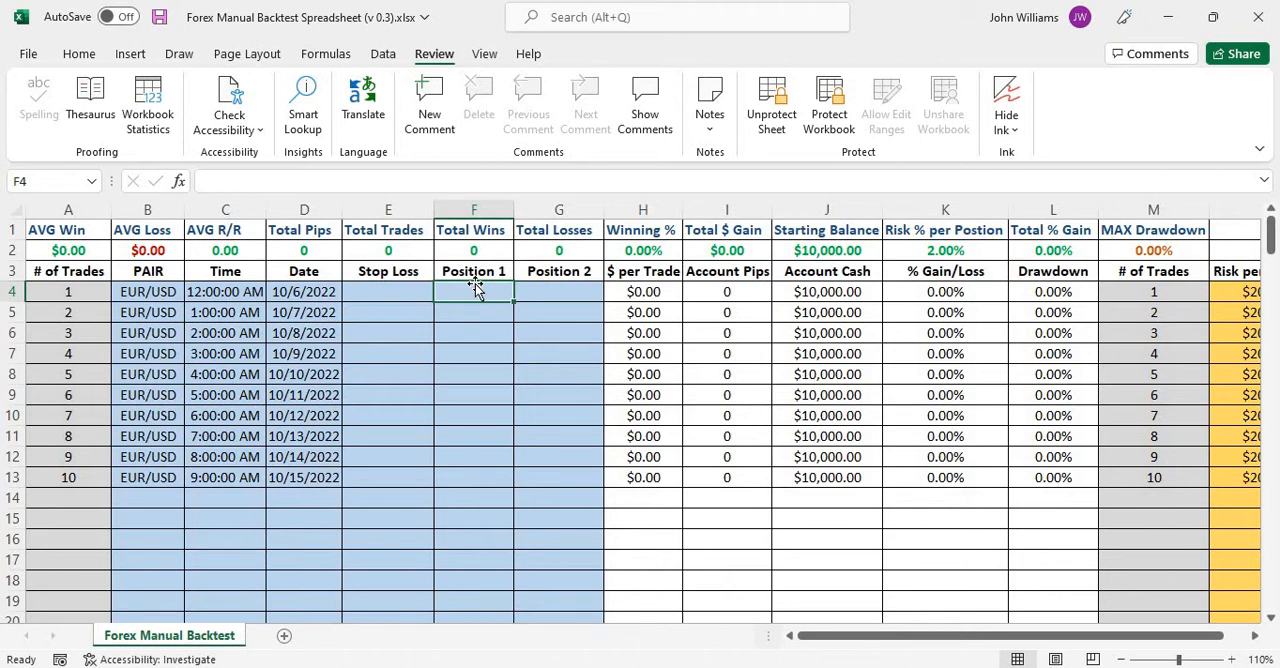
left_click(399, 291)
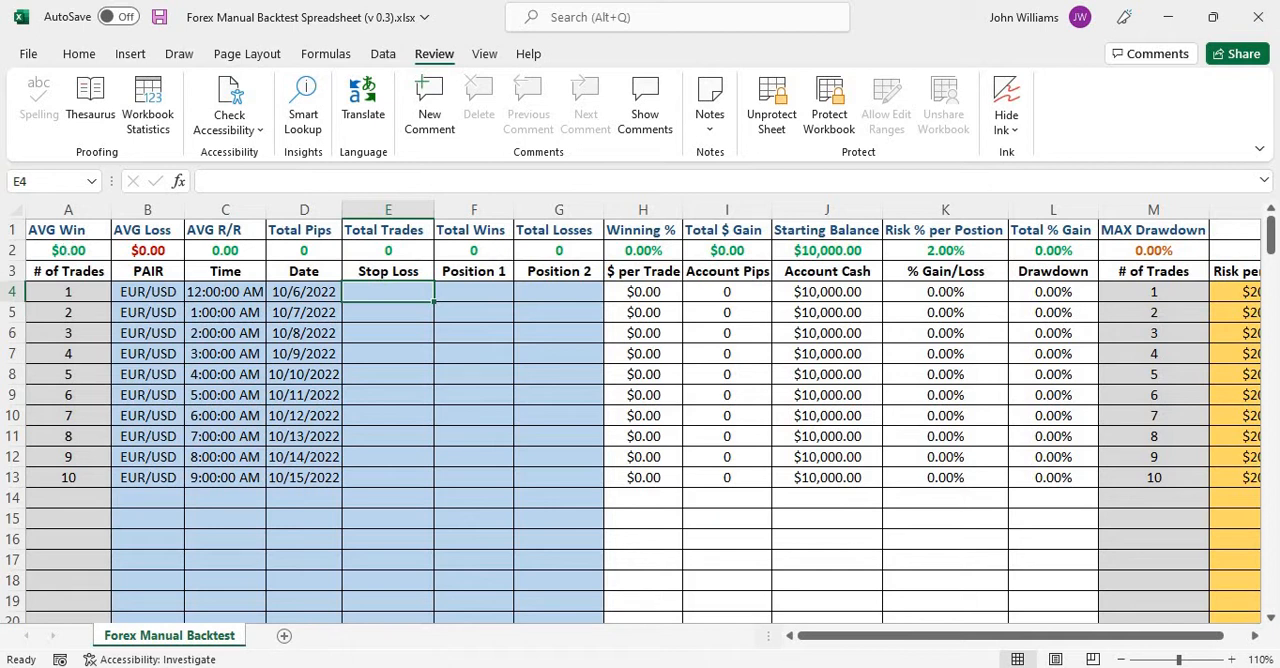
left_click(66, 250)
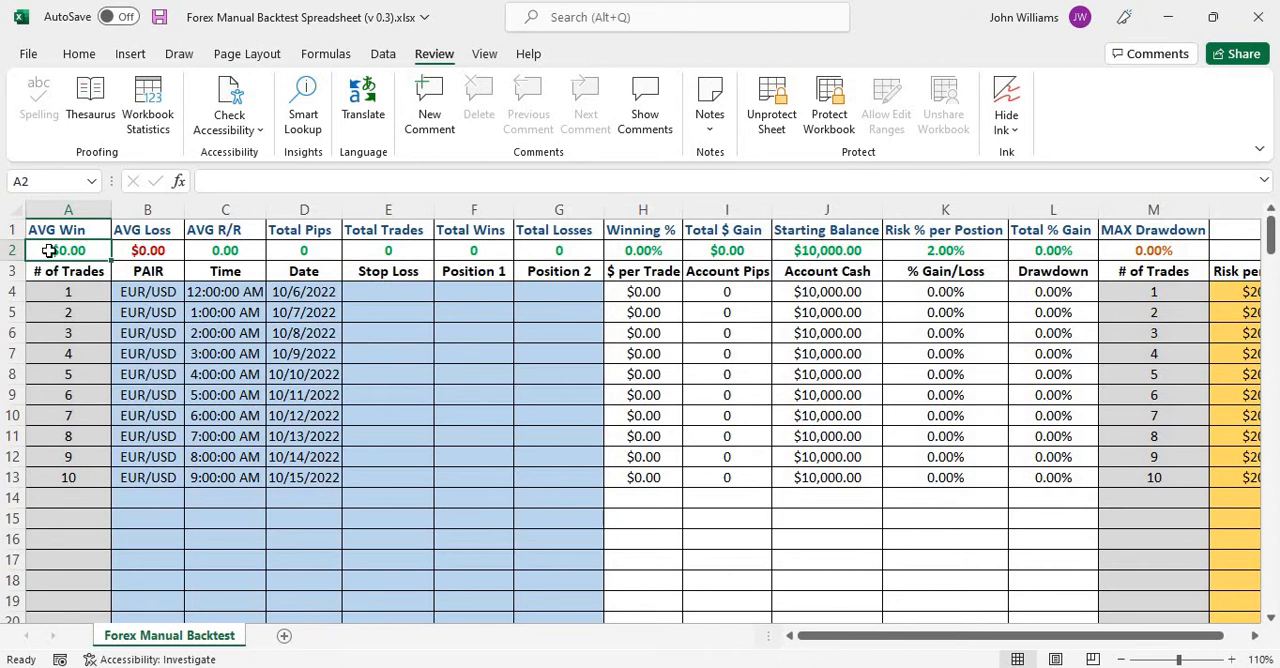
left_click(151, 254)
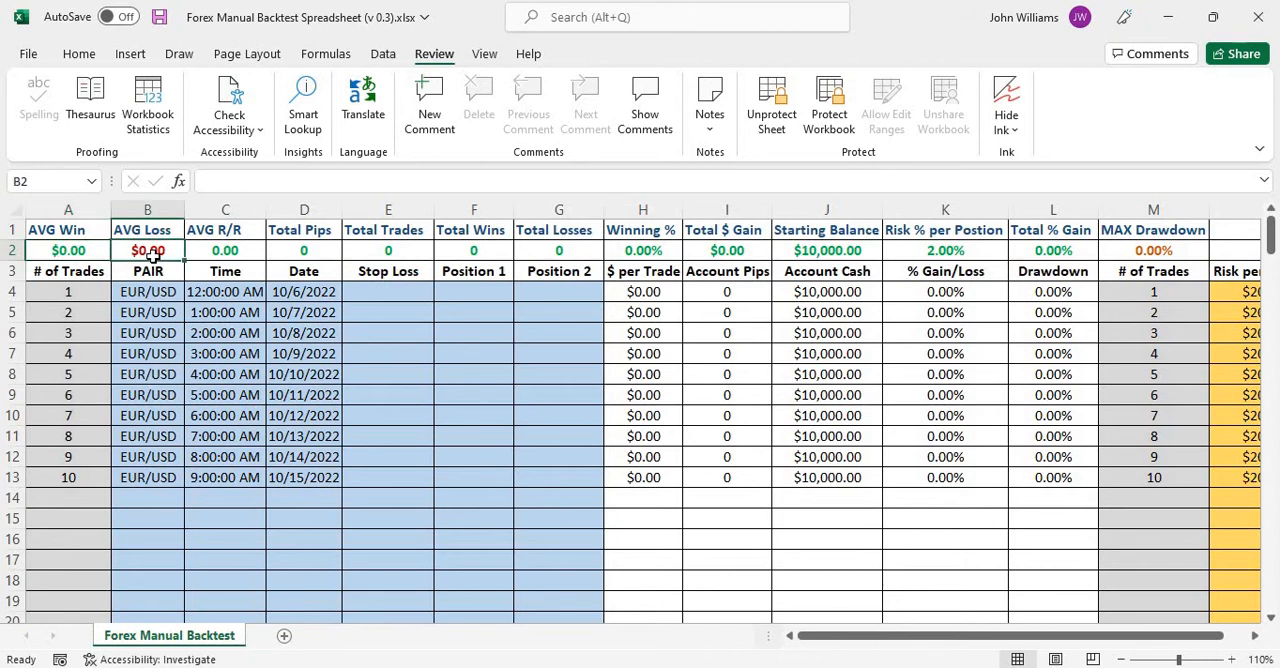
left_click(214, 252)
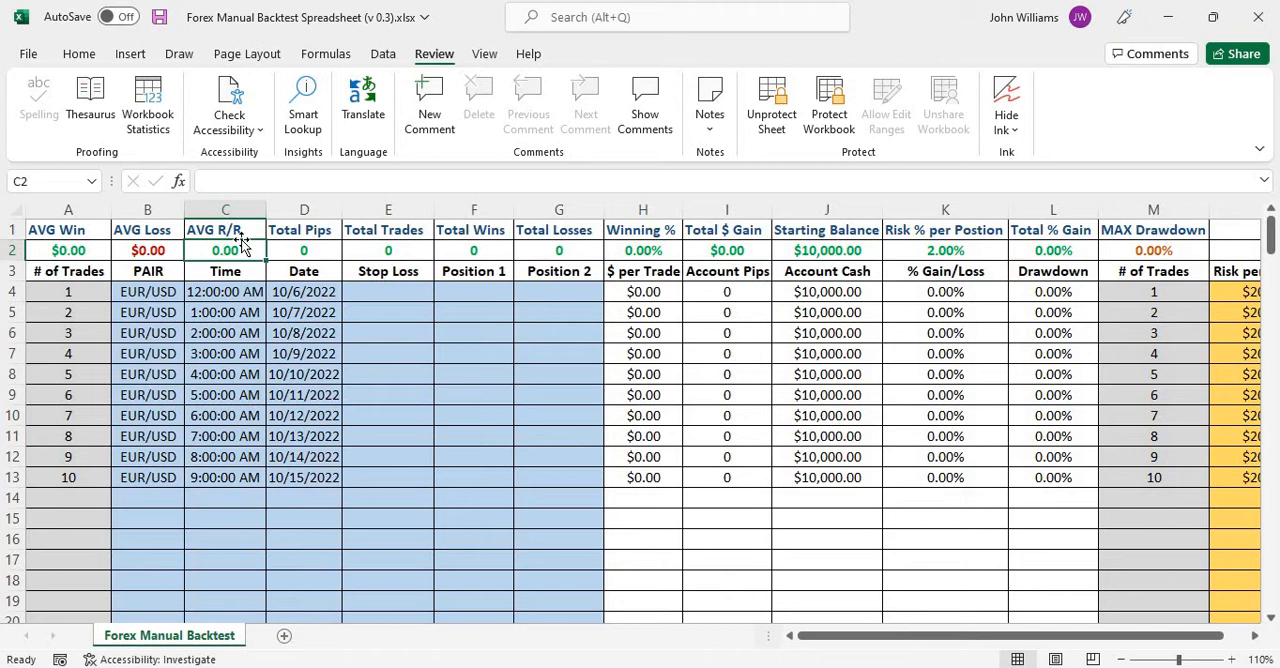
left_click(336, 249)
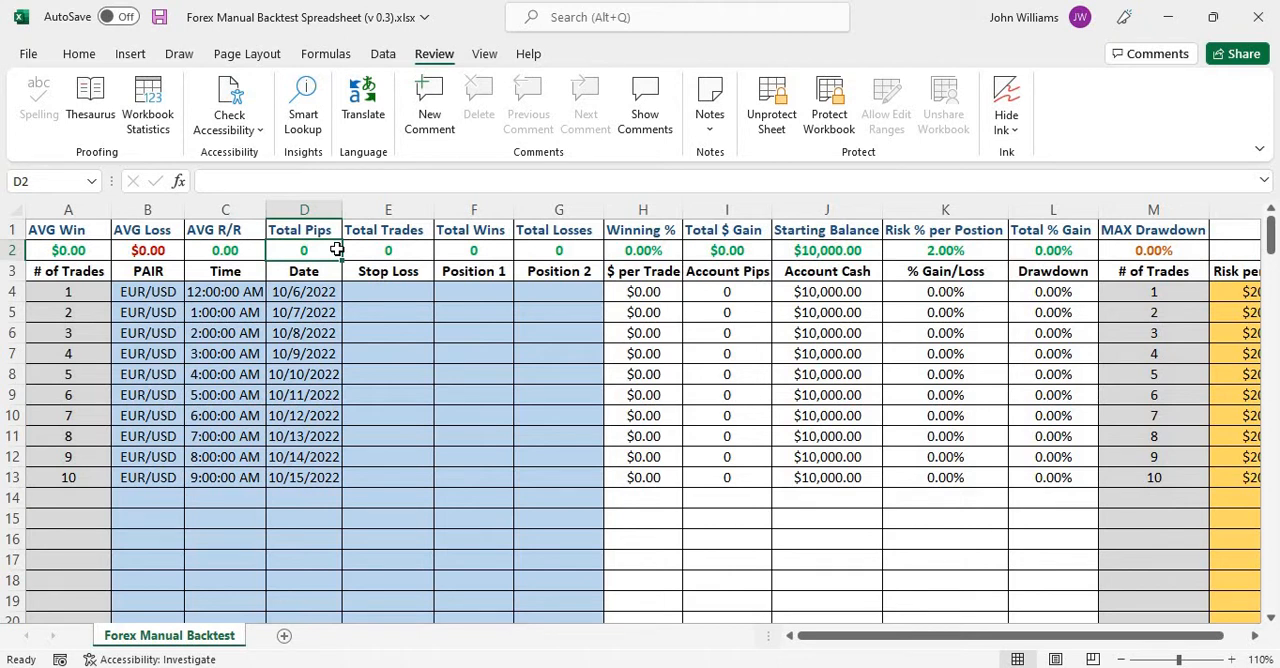
left_click(430, 250)
left_click(508, 251)
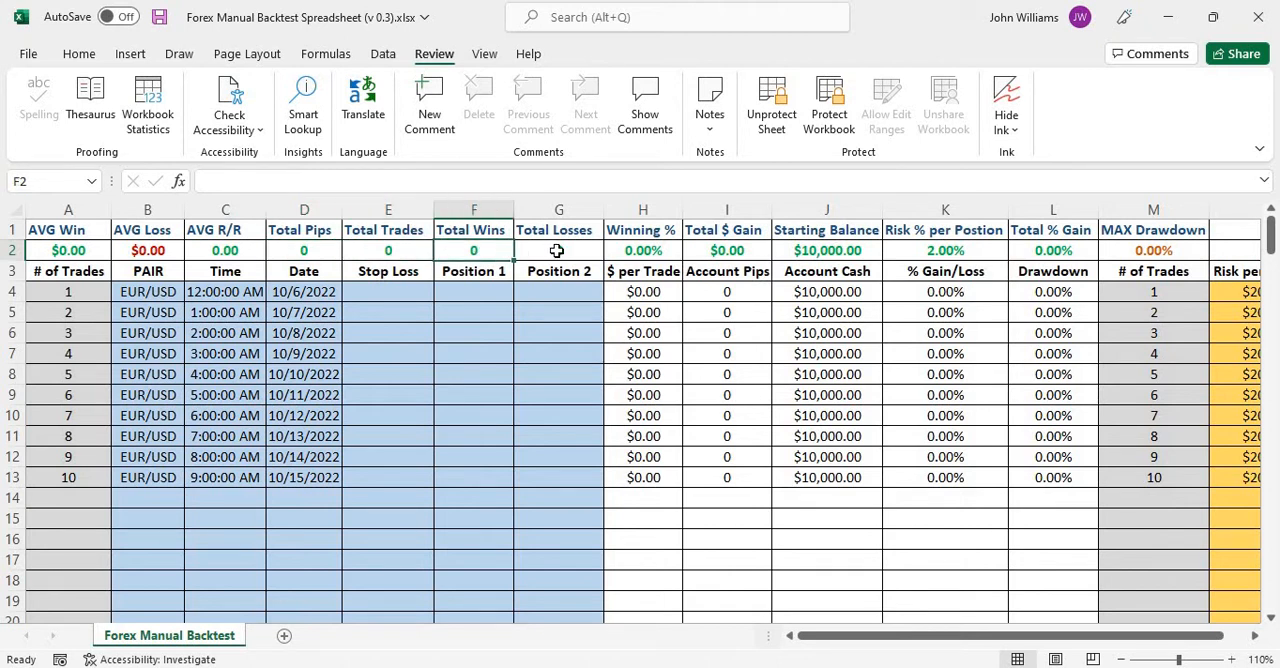
left_click(557, 251)
left_click(643, 253)
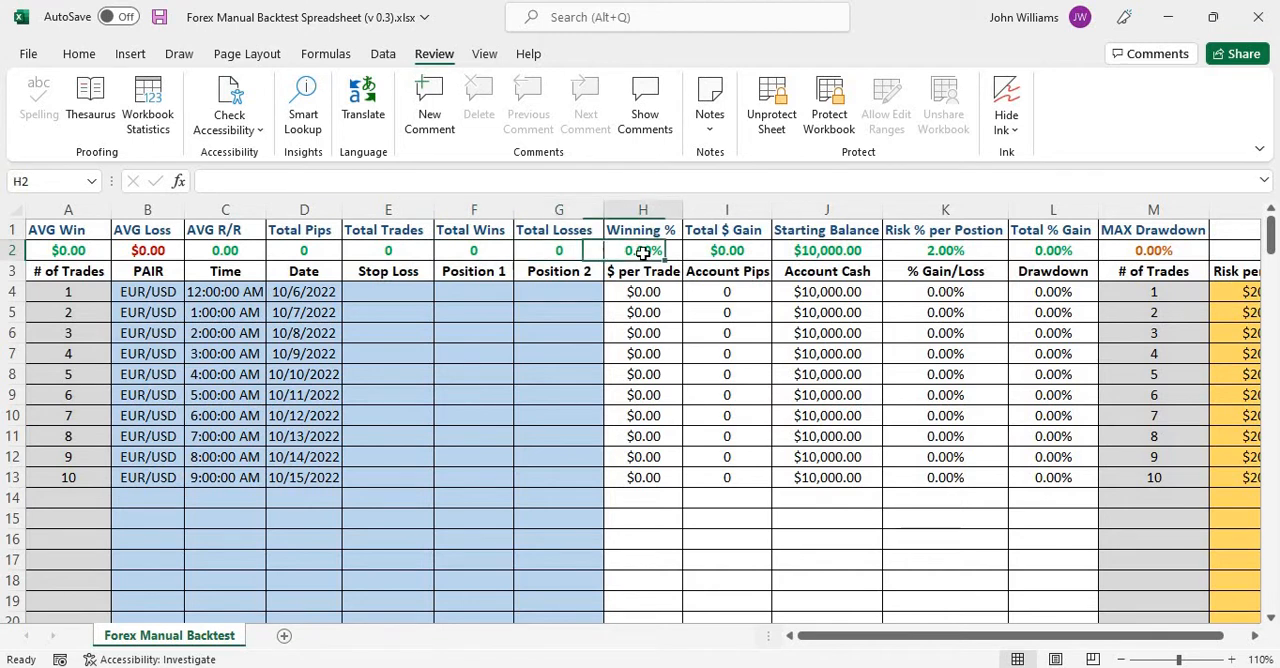
left_click(736, 251)
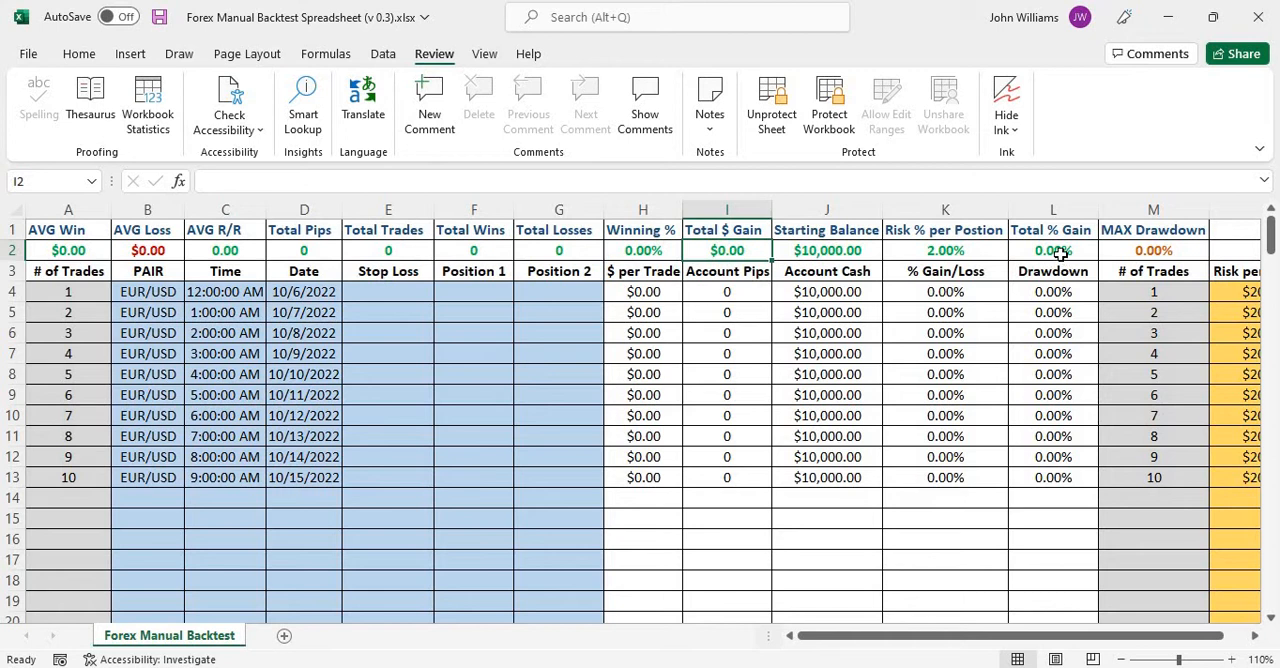
left_click(1061, 254)
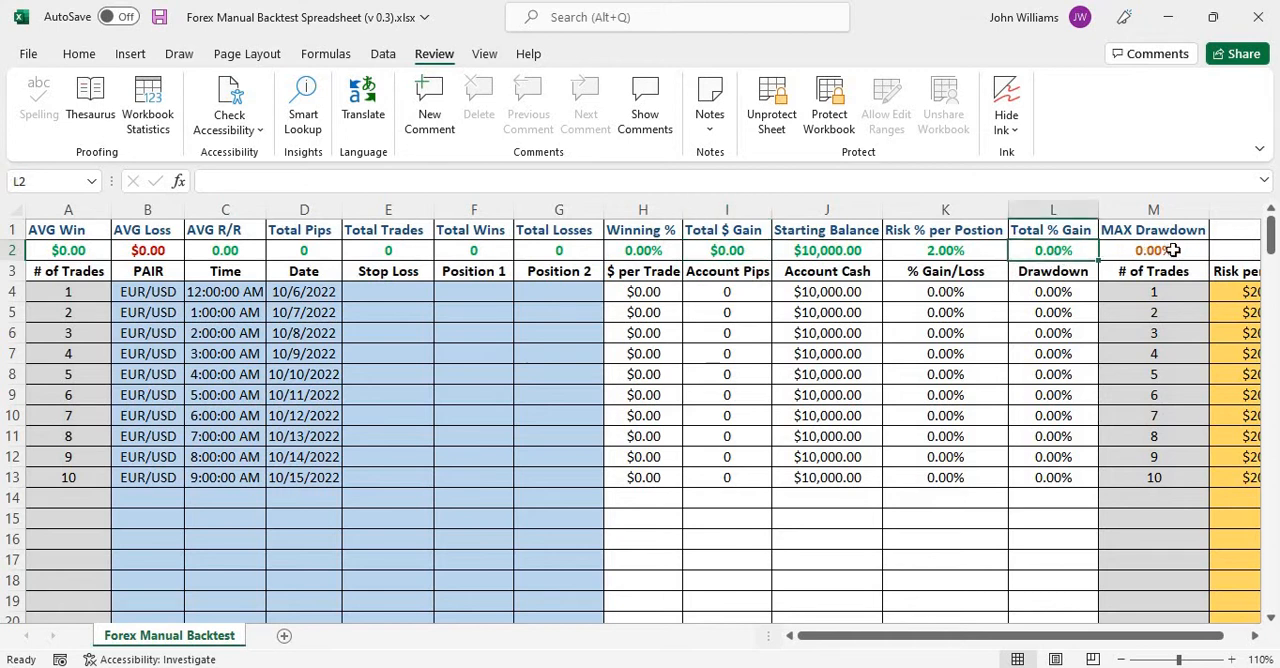
left_click(1170, 251)
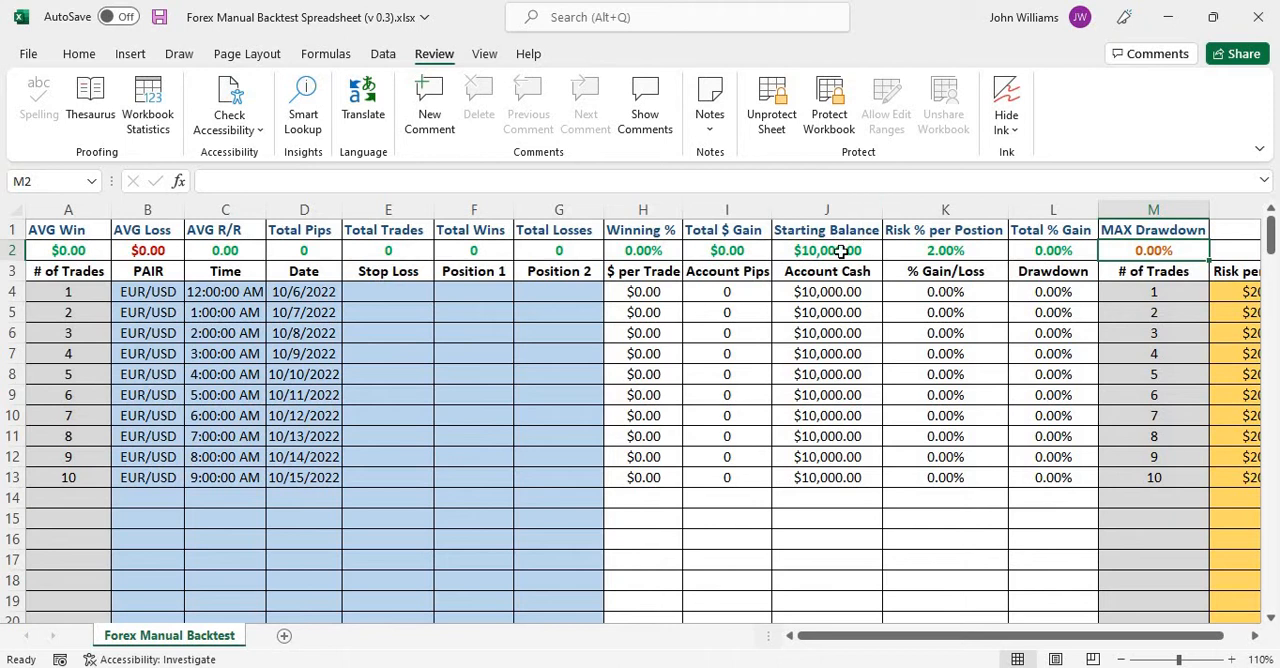
left_click(842, 251)
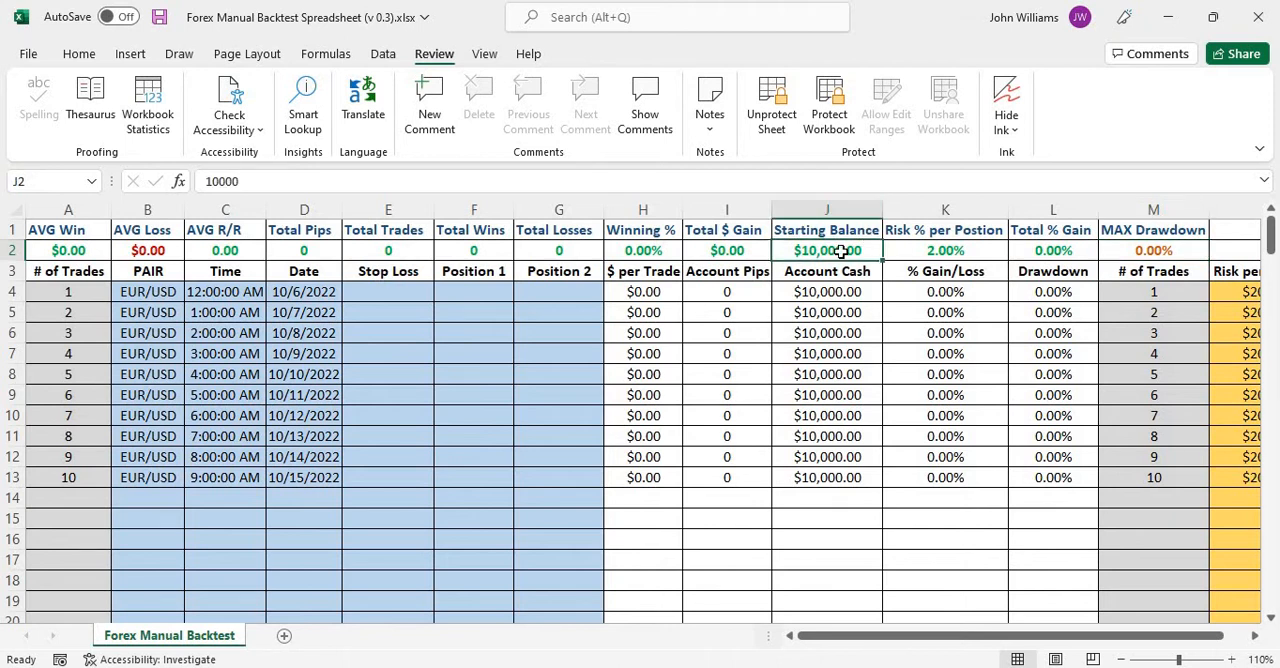
left_click(950, 251)
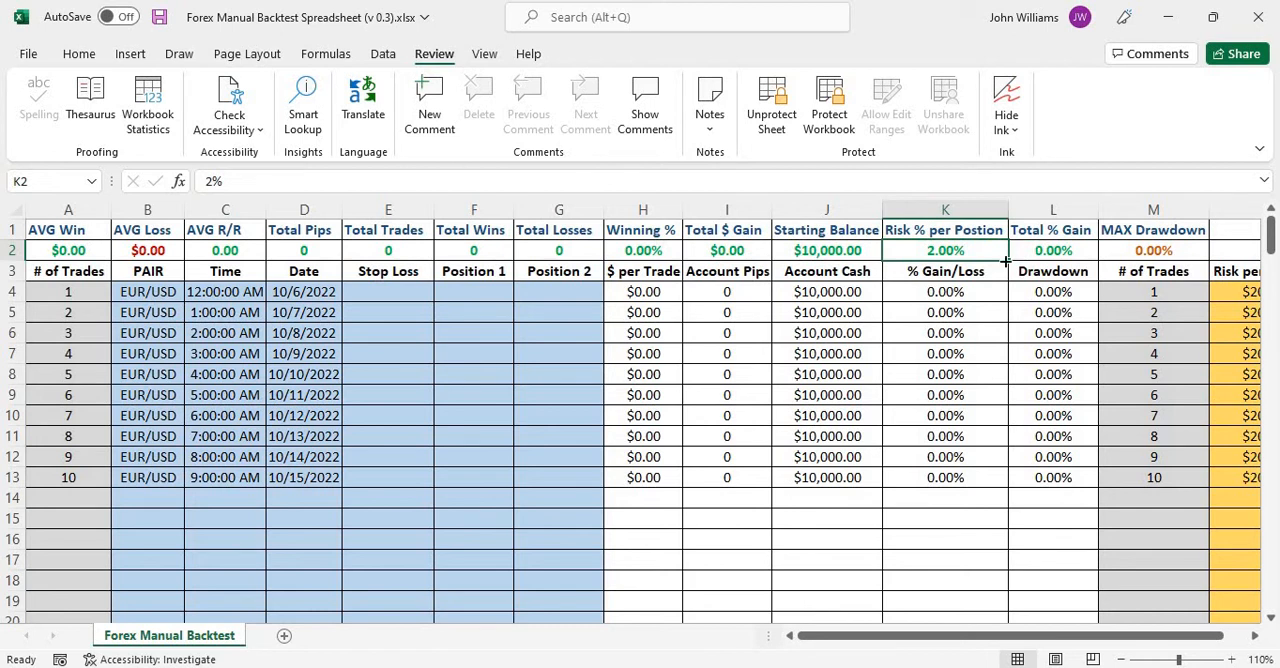
left_click(323, 250)
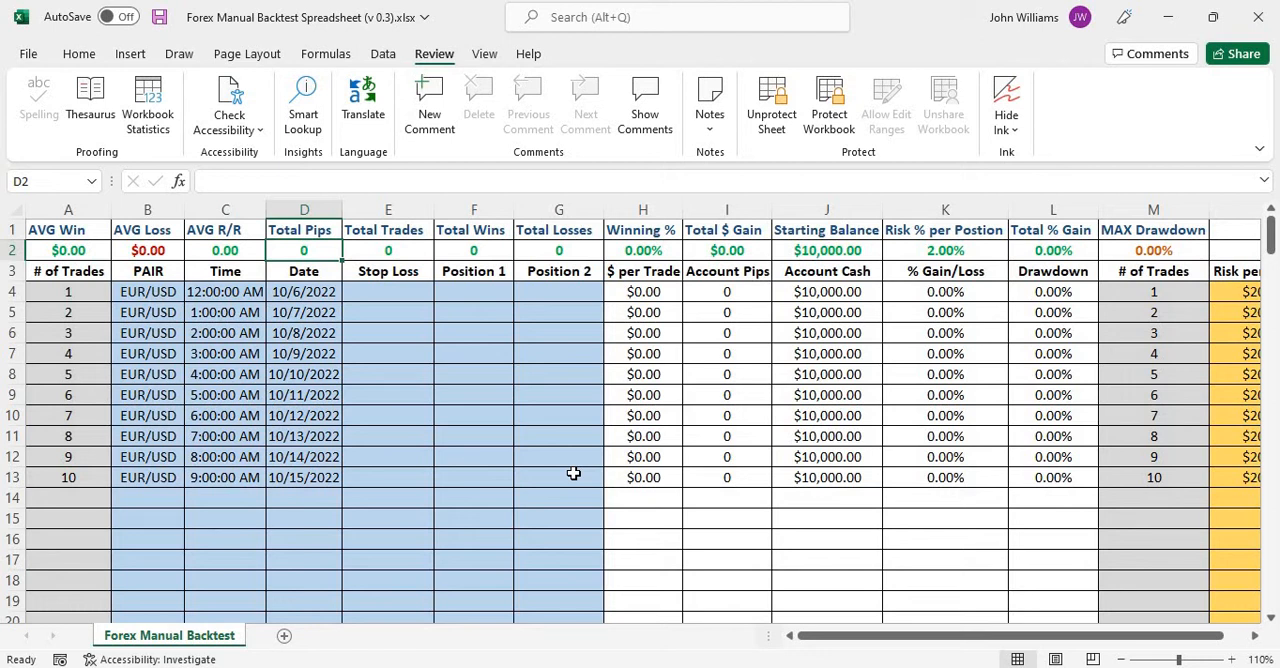
Examine the Drawdown column heading and trade 1's drawdown cell against the MAX Drawdown summary cell in M2.
left_click(1080, 273)
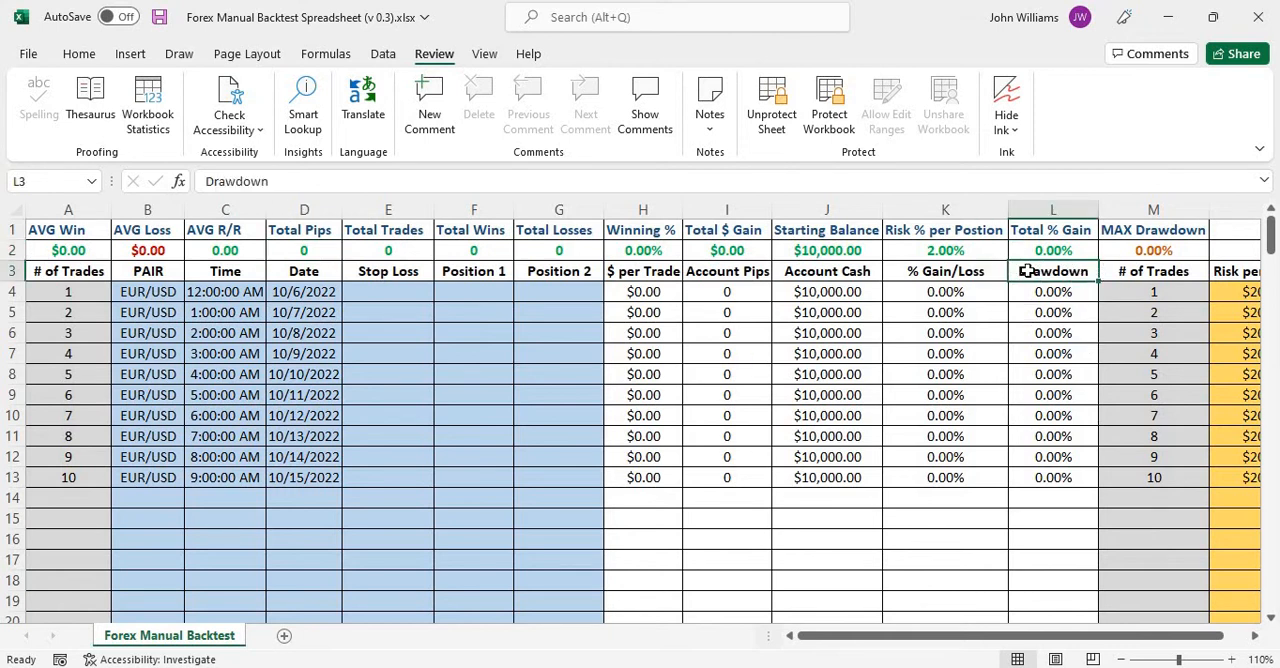
left_click(1140, 232)
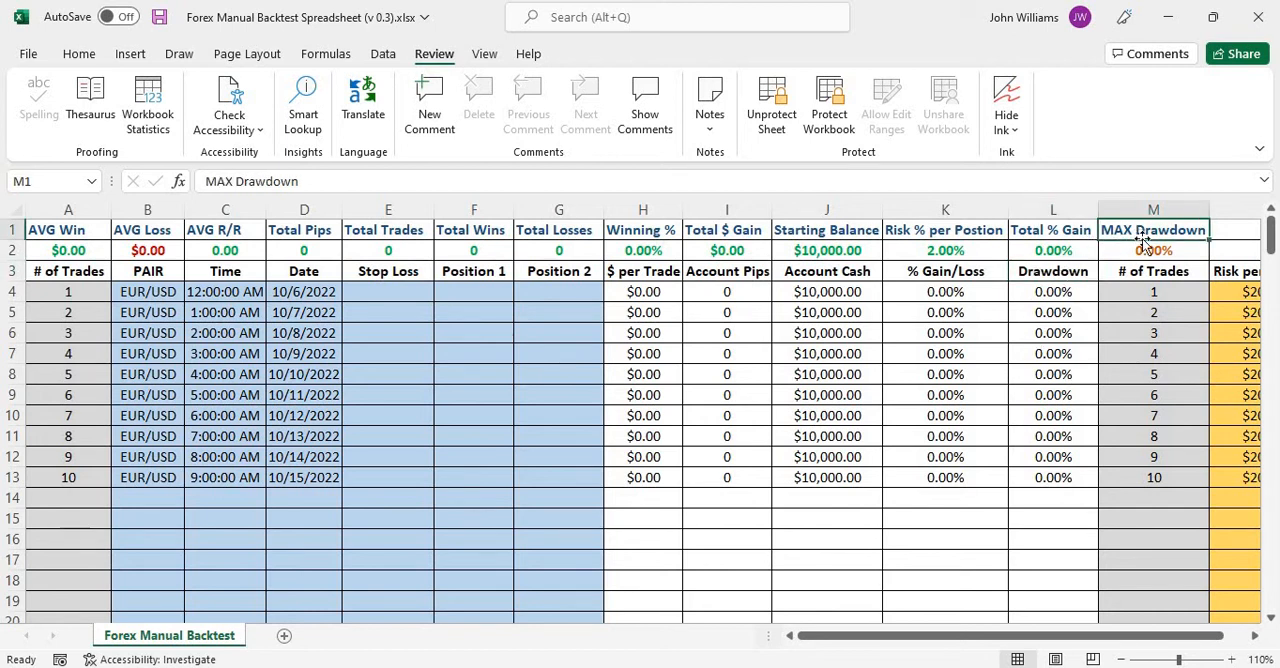
left_click(1163, 247)
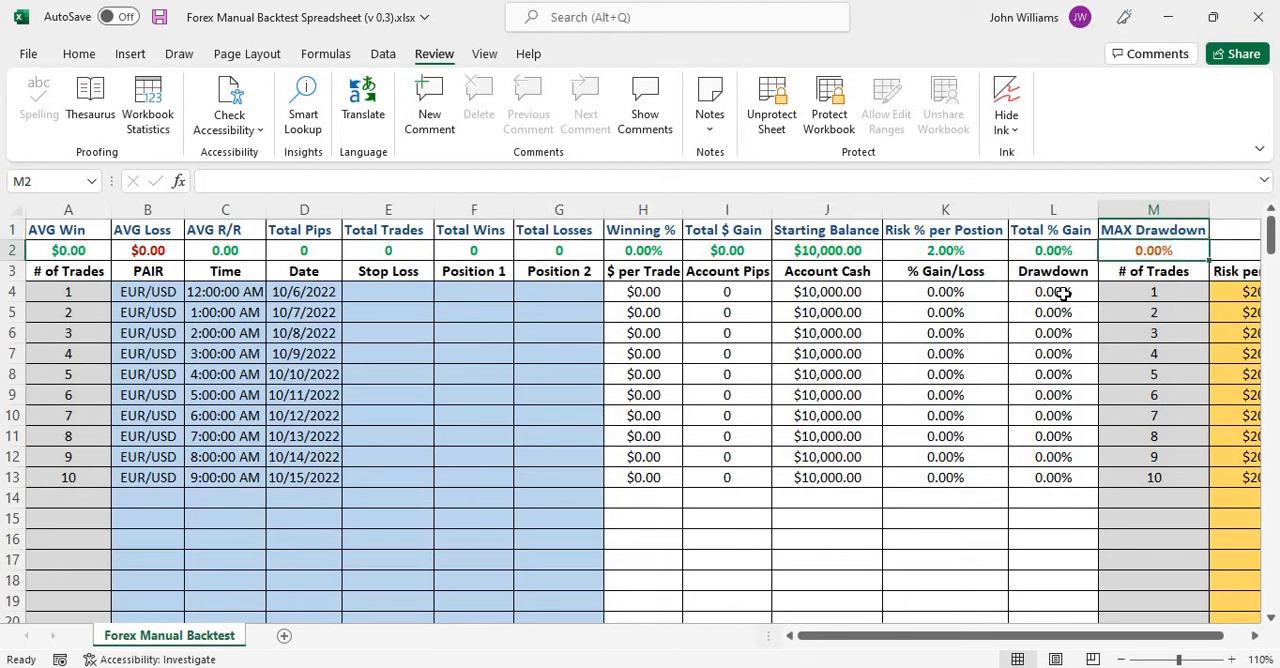
left_click(1063, 293)
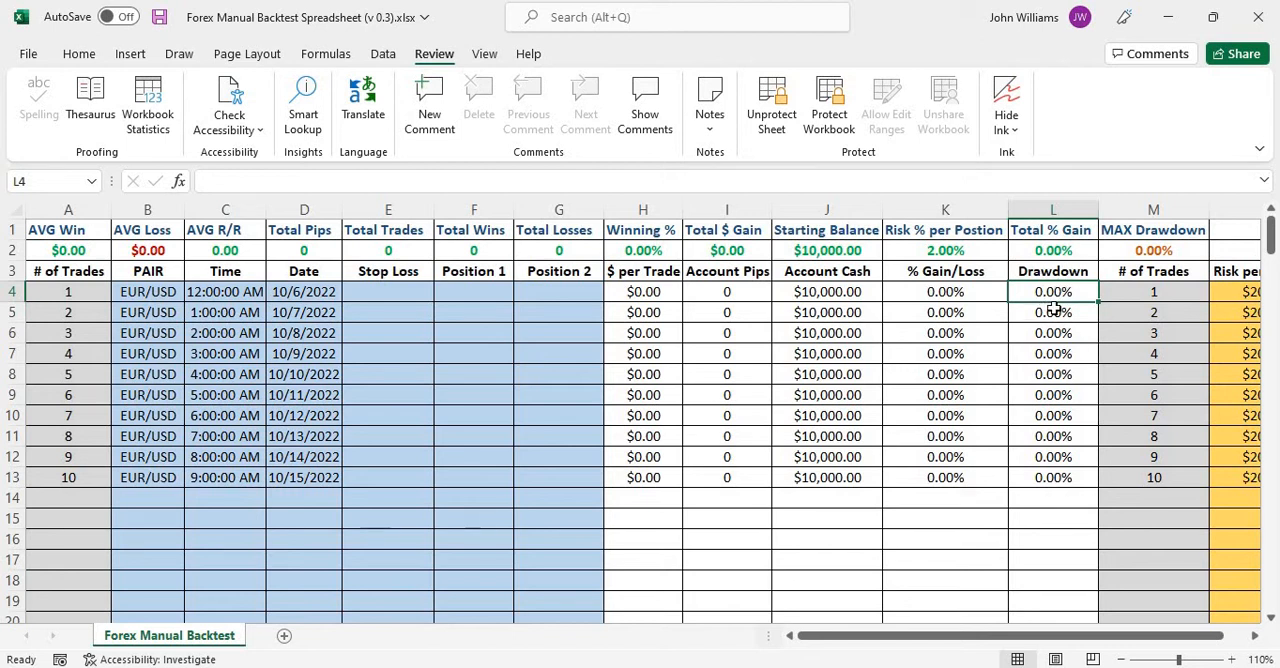
left_click(1167, 251)
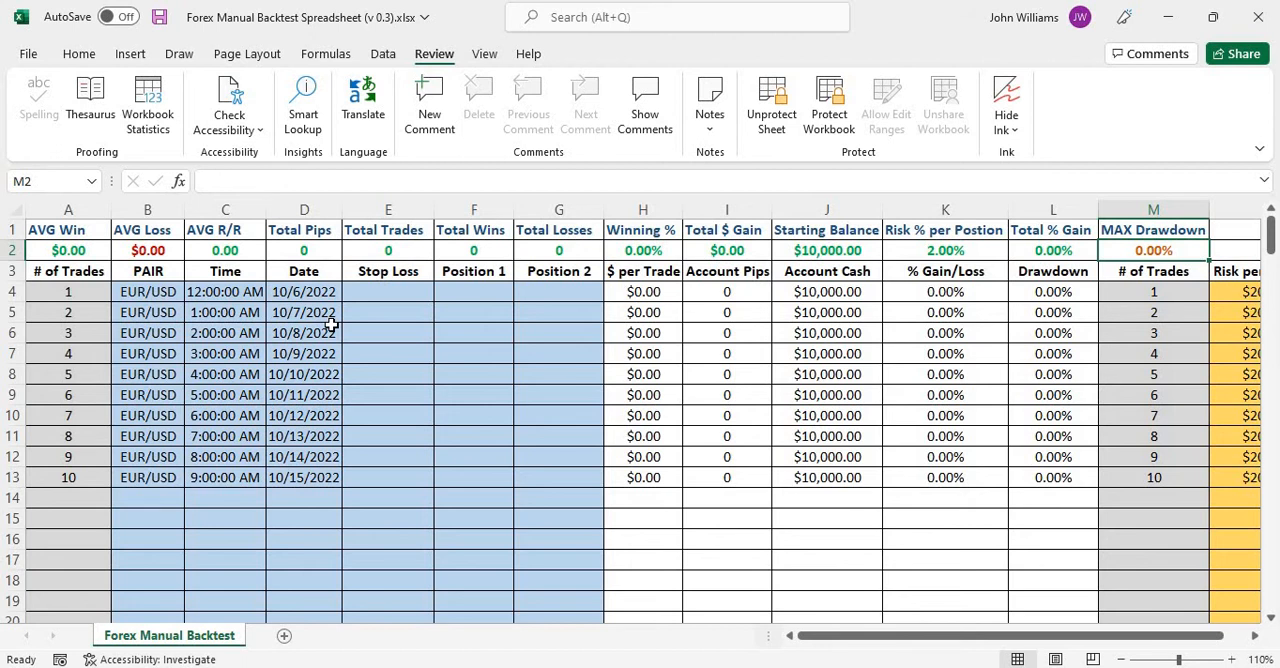
Enter a stop loss of 18 and a Position 1 result of 26 for trade 1, and check the Risk % per Position cell.
left_click(418, 292)
type("1")
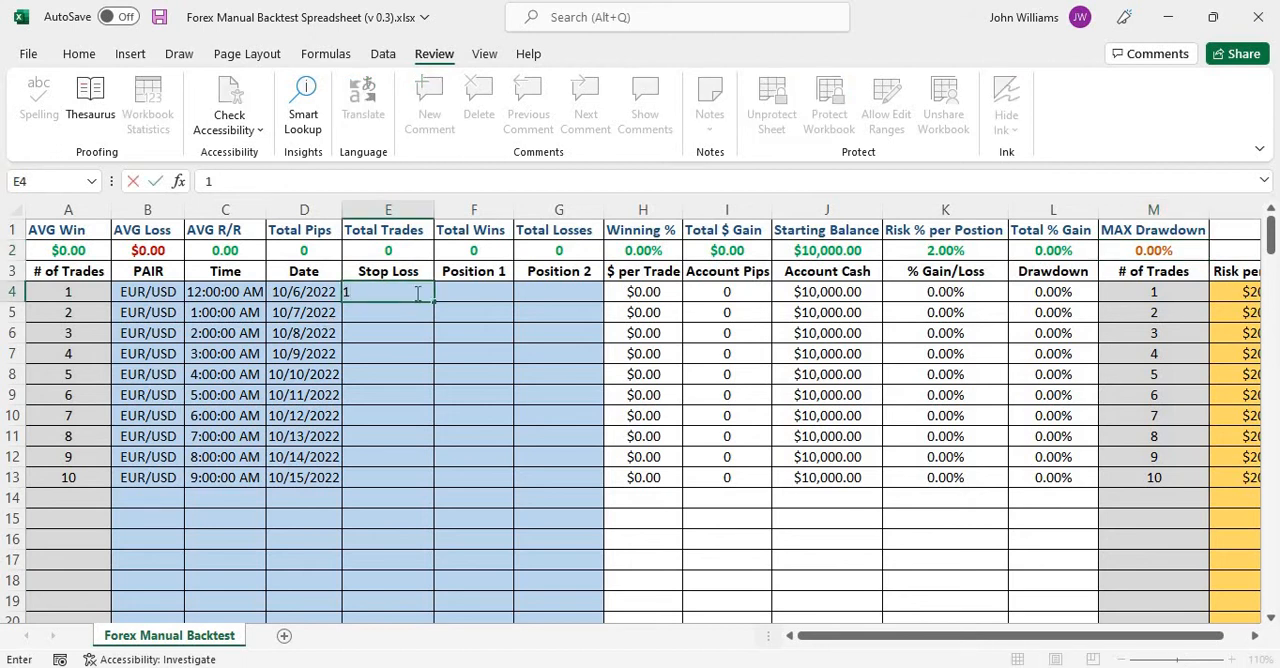
type("8")
key("Tab")
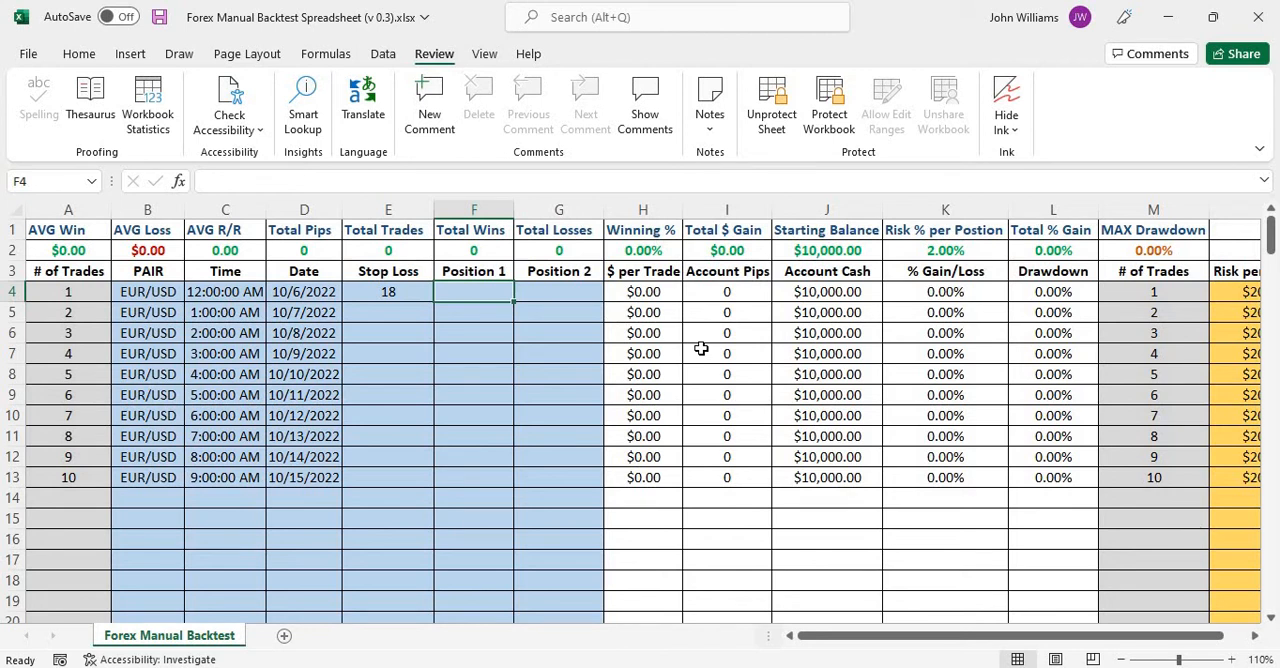
type("2")
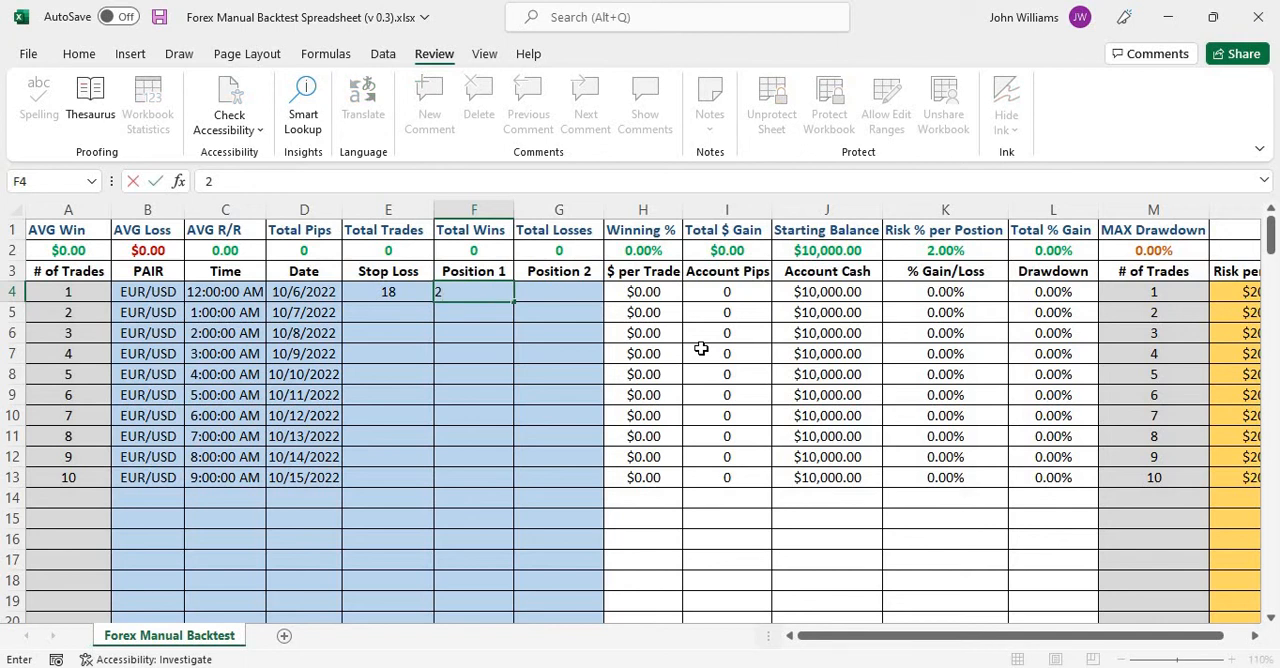
type("6")
left_click(965, 236)
left_click(963, 252)
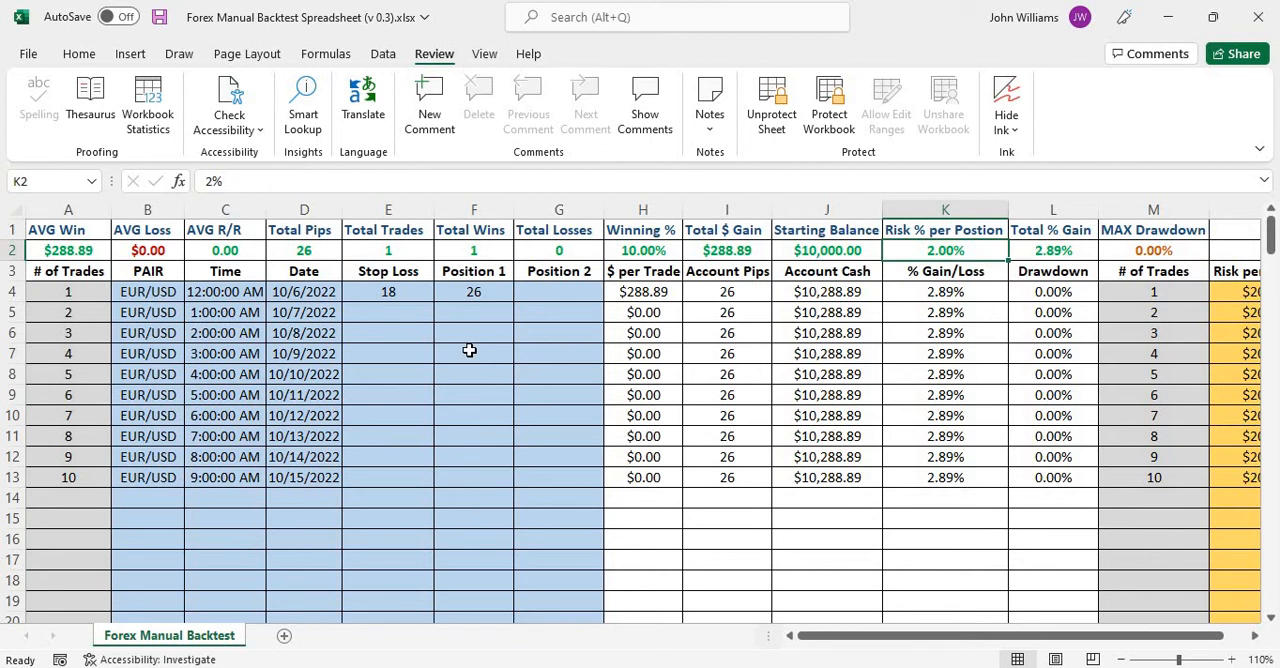
Enter a stop loss of 16 and a Position 1 result of -16 for trade 2 in row 5.
left_click(390, 315)
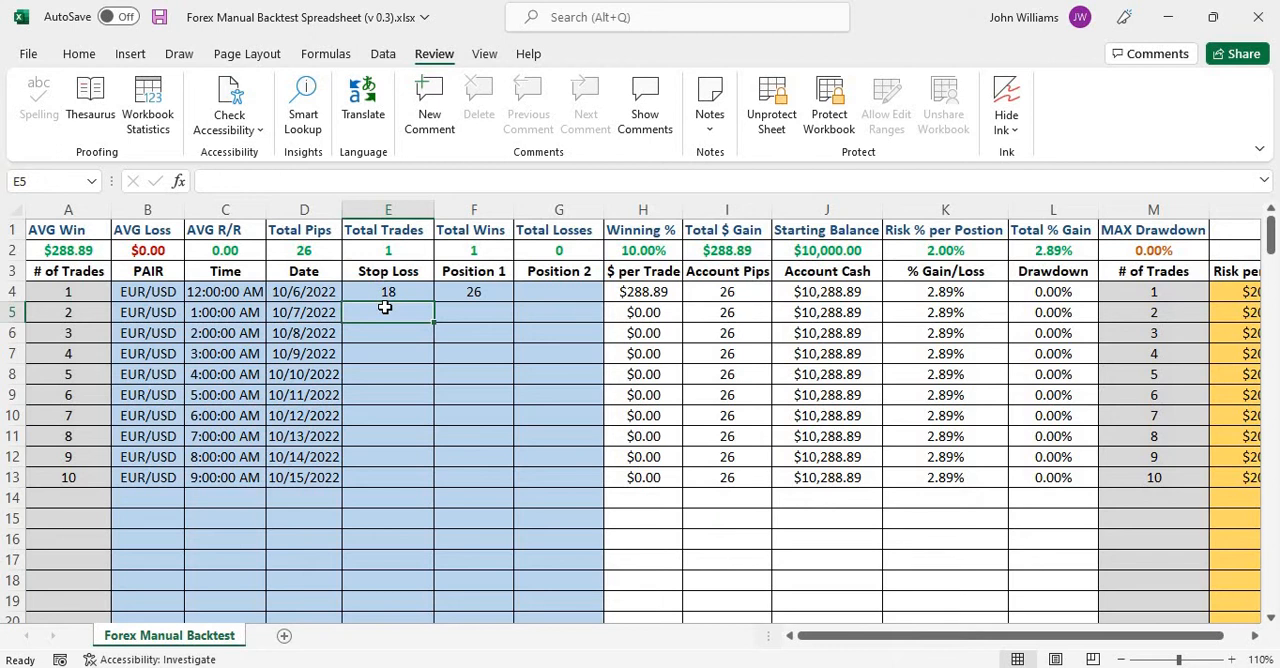
type("1")
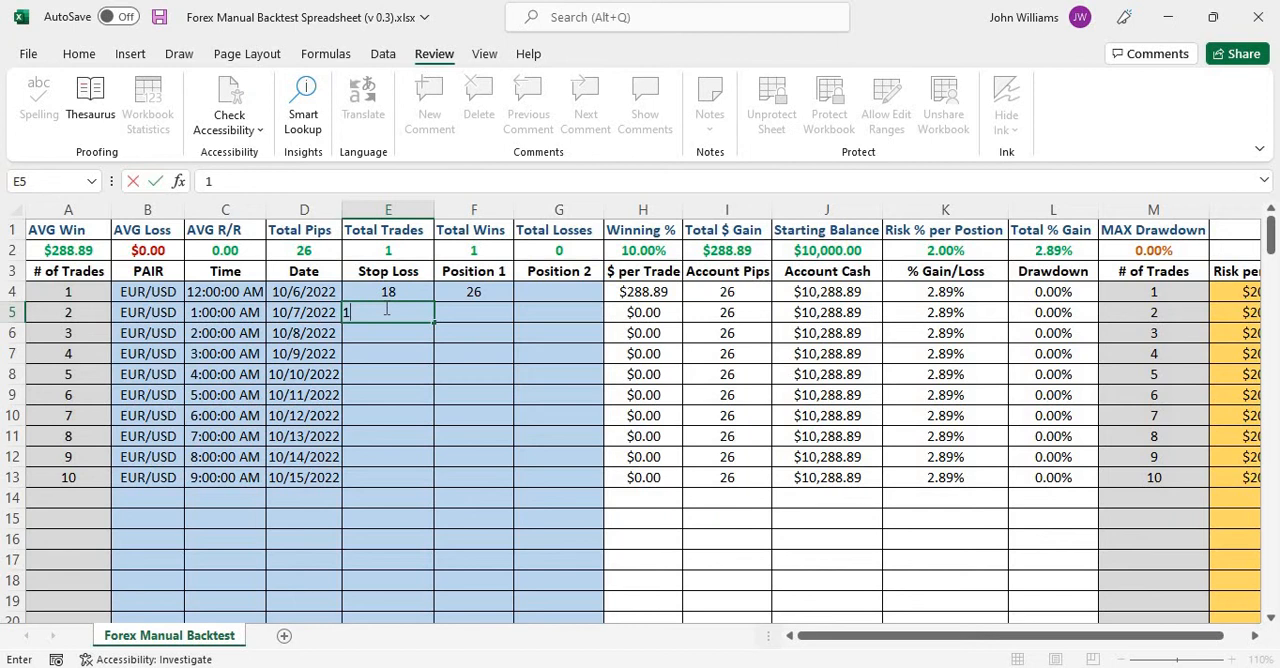
type("6")
left_click(468, 309)
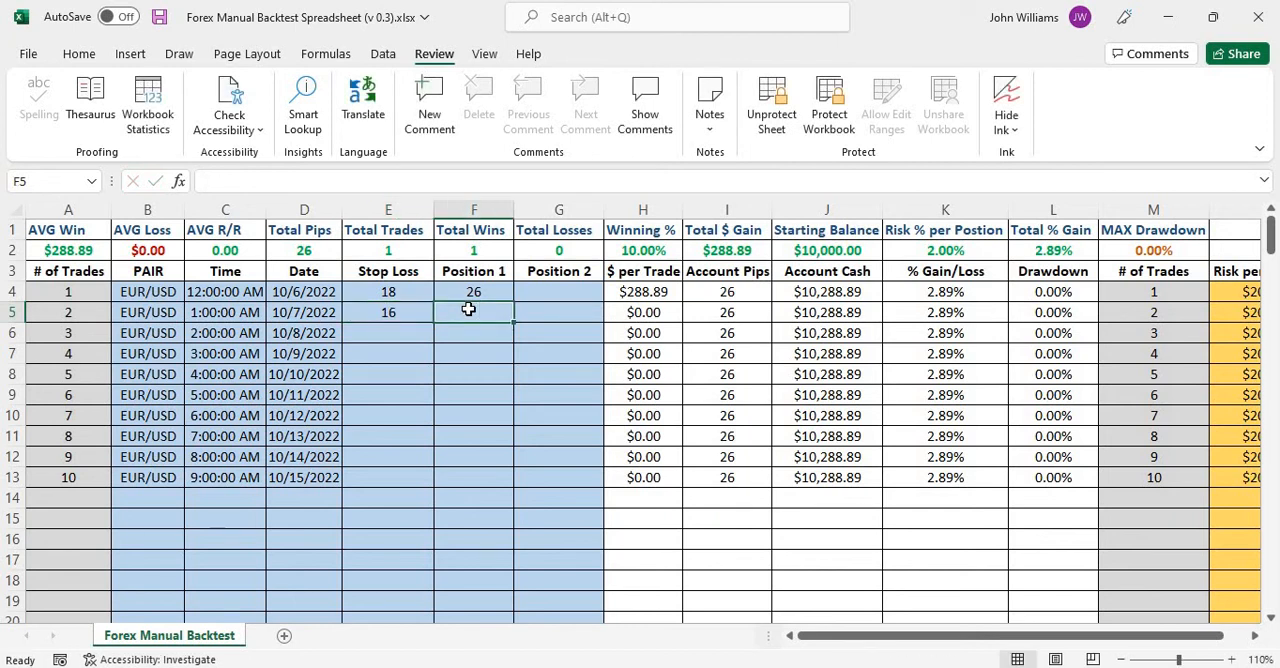
type("-1")
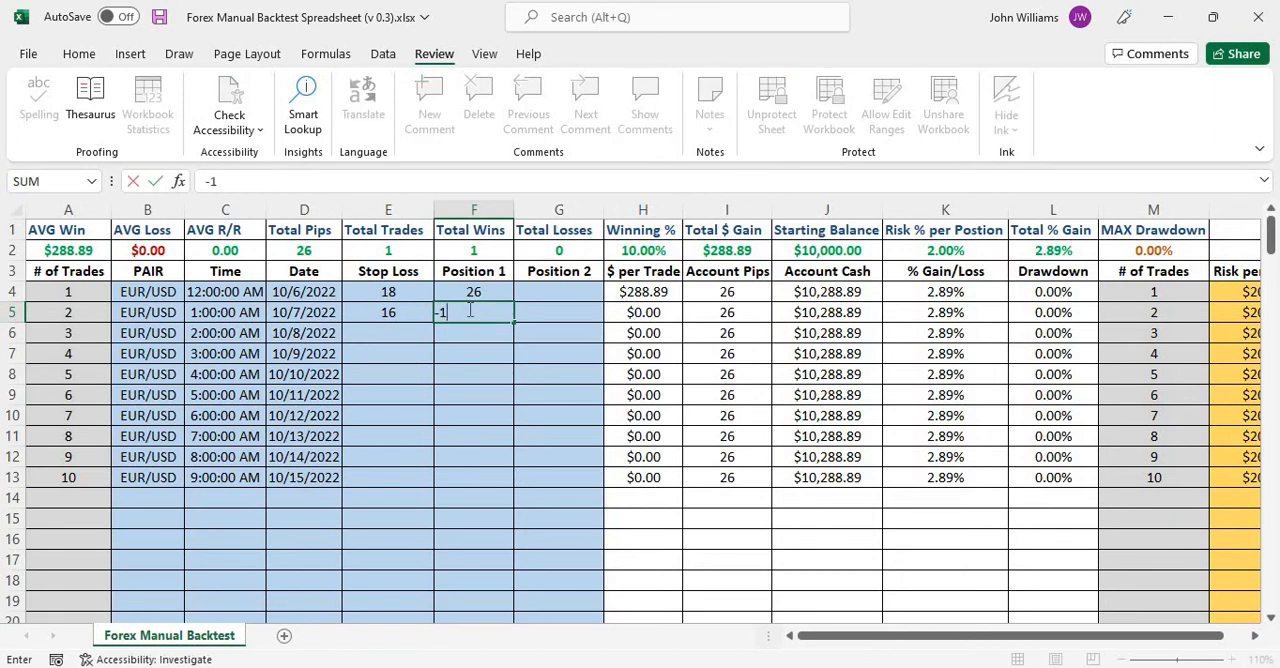
type("6")
left_click(561, 312)
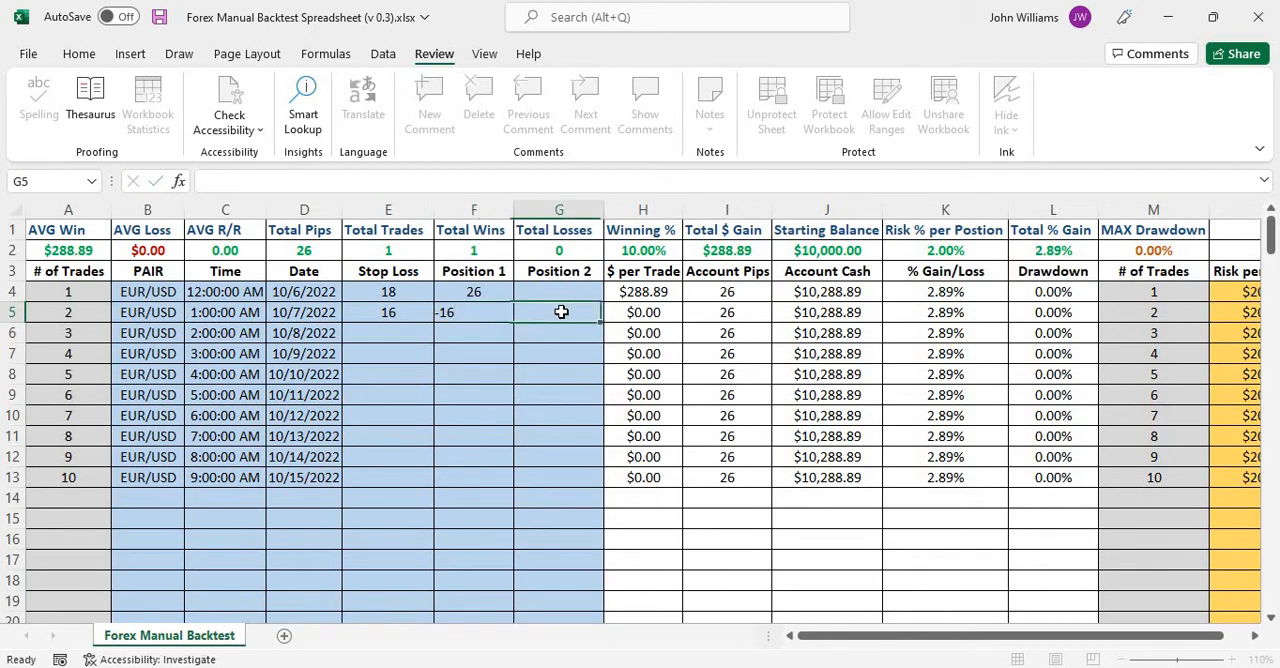
Examine the total trades, wins and losses, and compare AVG Win and AVG Loss with the $ per Trade cells of trades 1 and 2.
left_click(646, 313)
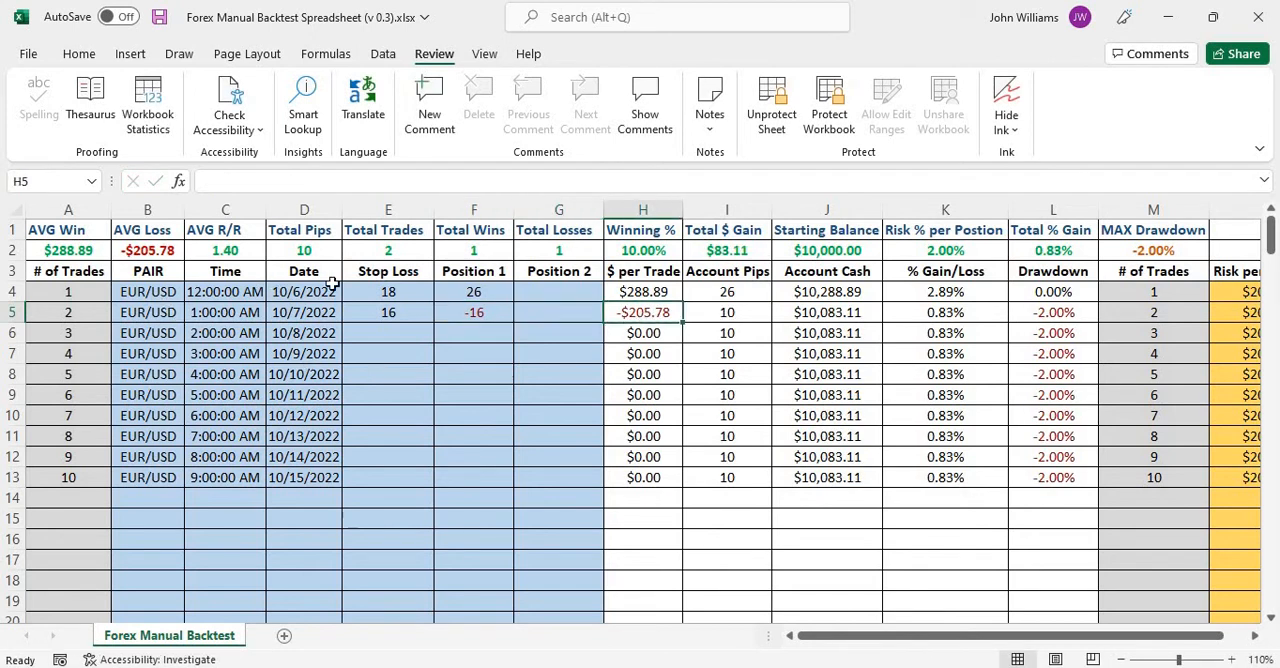
left_click(403, 250)
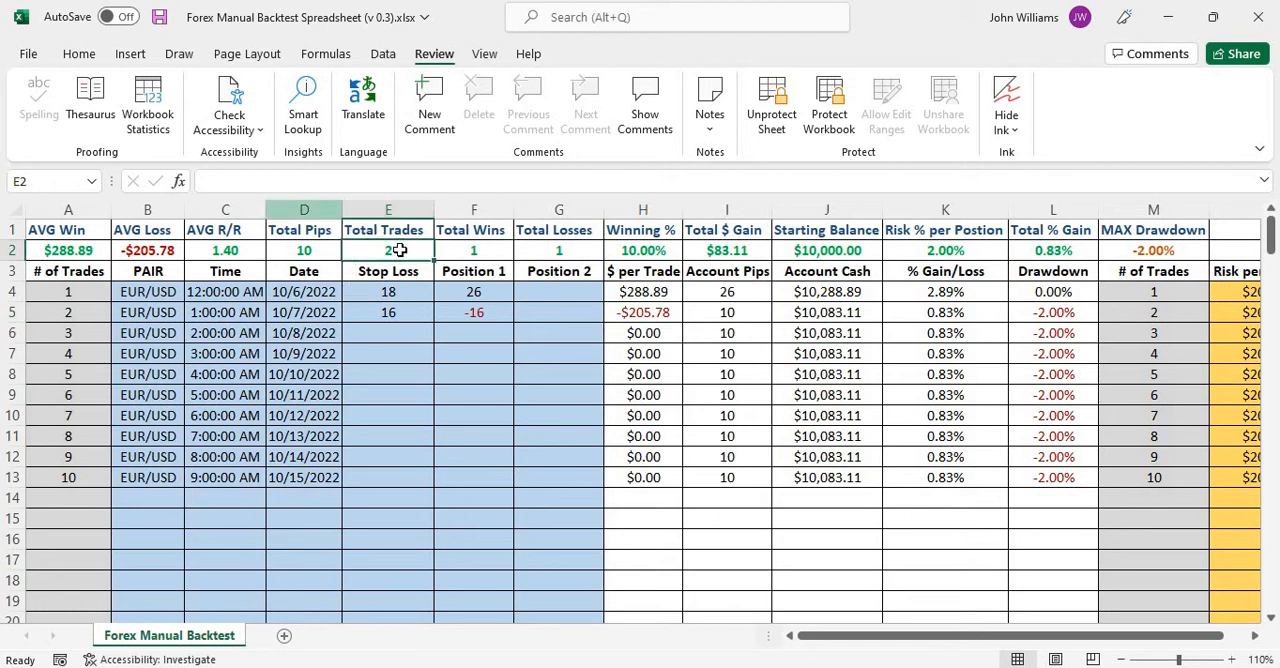
left_click(481, 248)
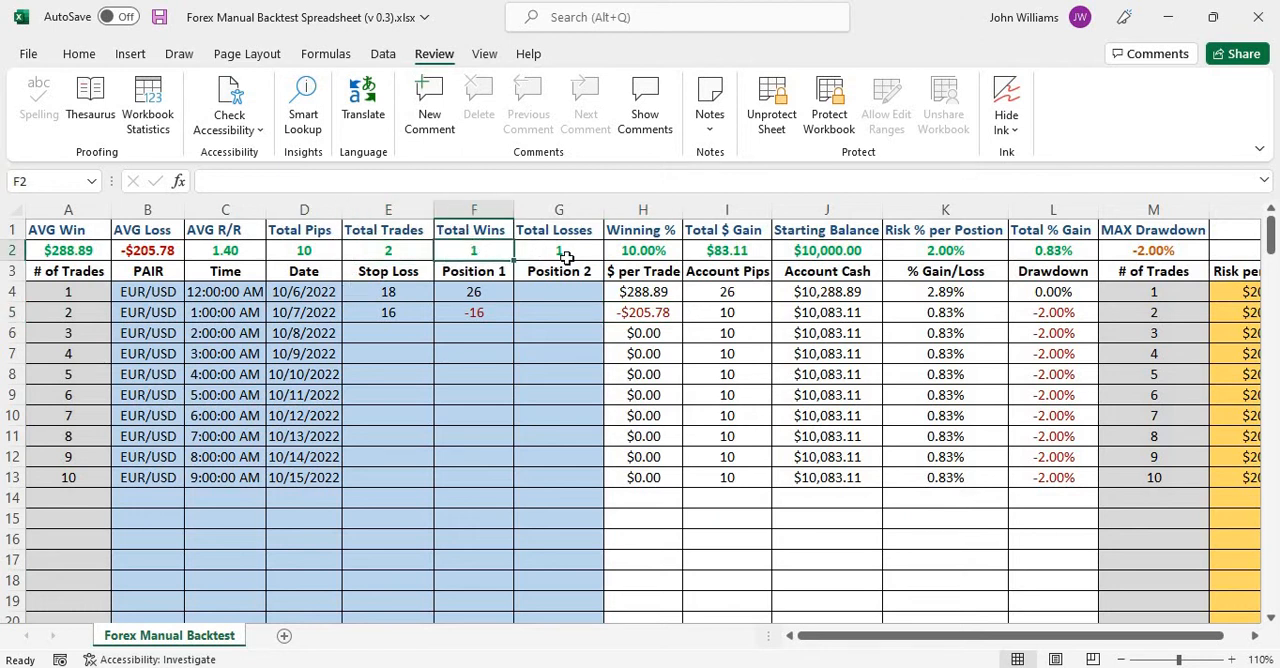
left_click(563, 251)
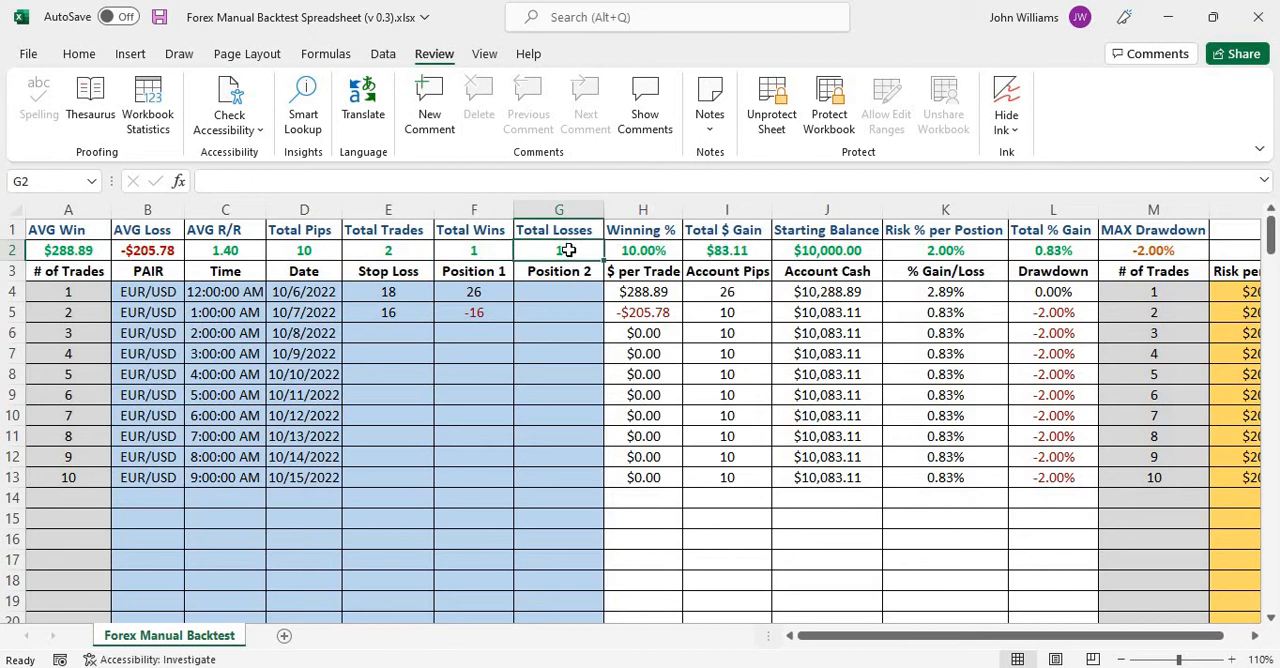
left_click(48, 249)
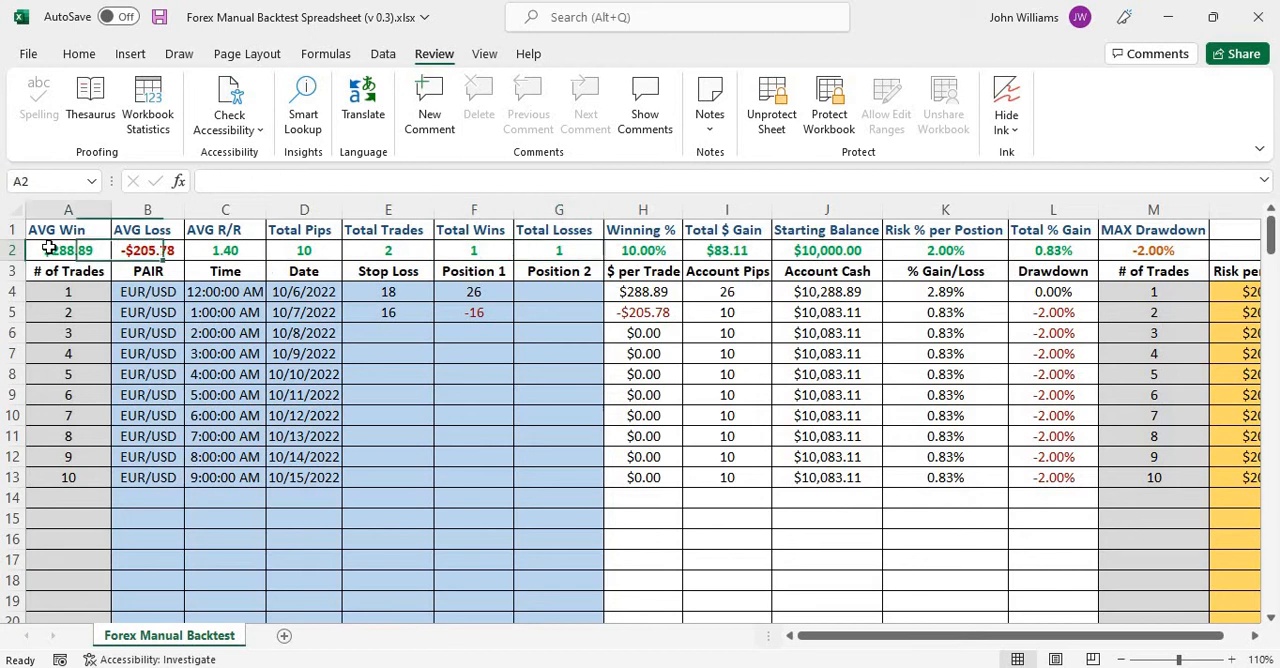
left_click(651, 292)
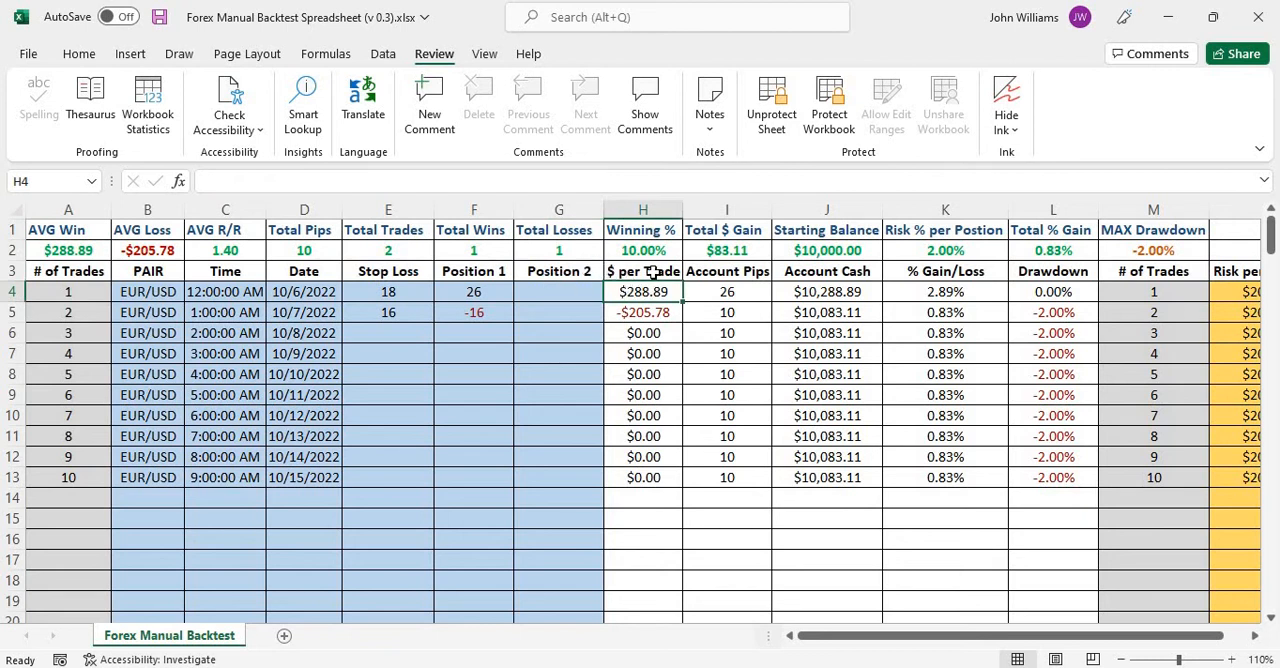
left_click(145, 252)
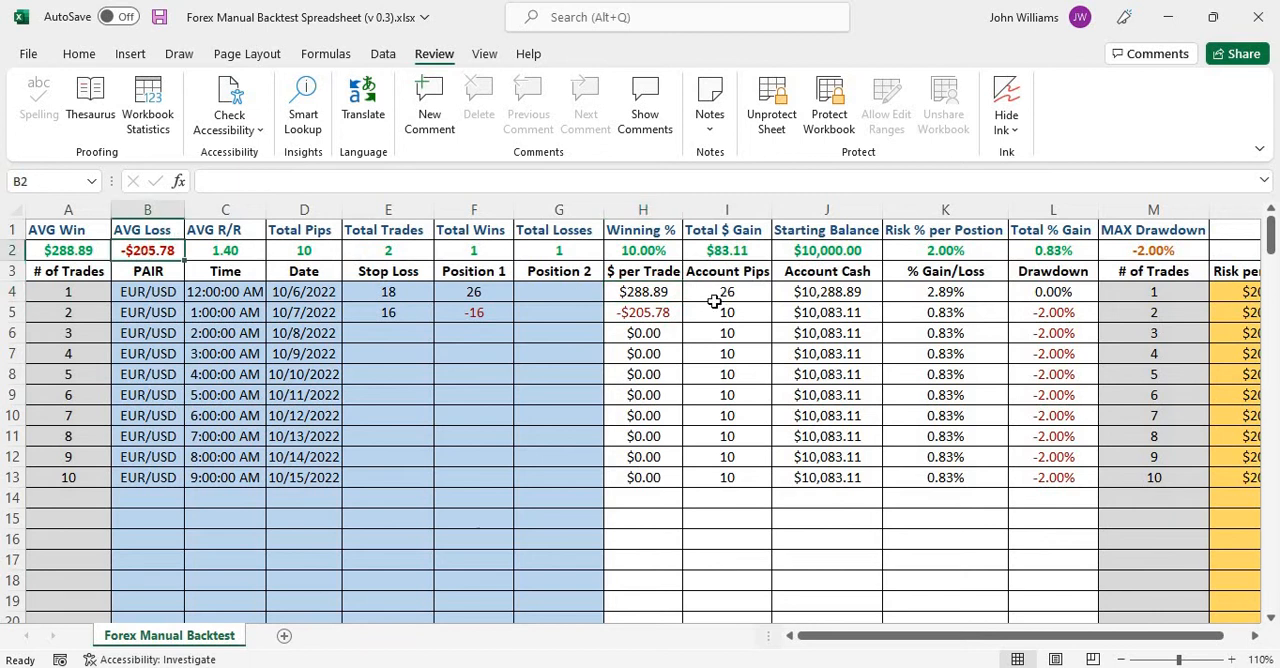
left_click(664, 314)
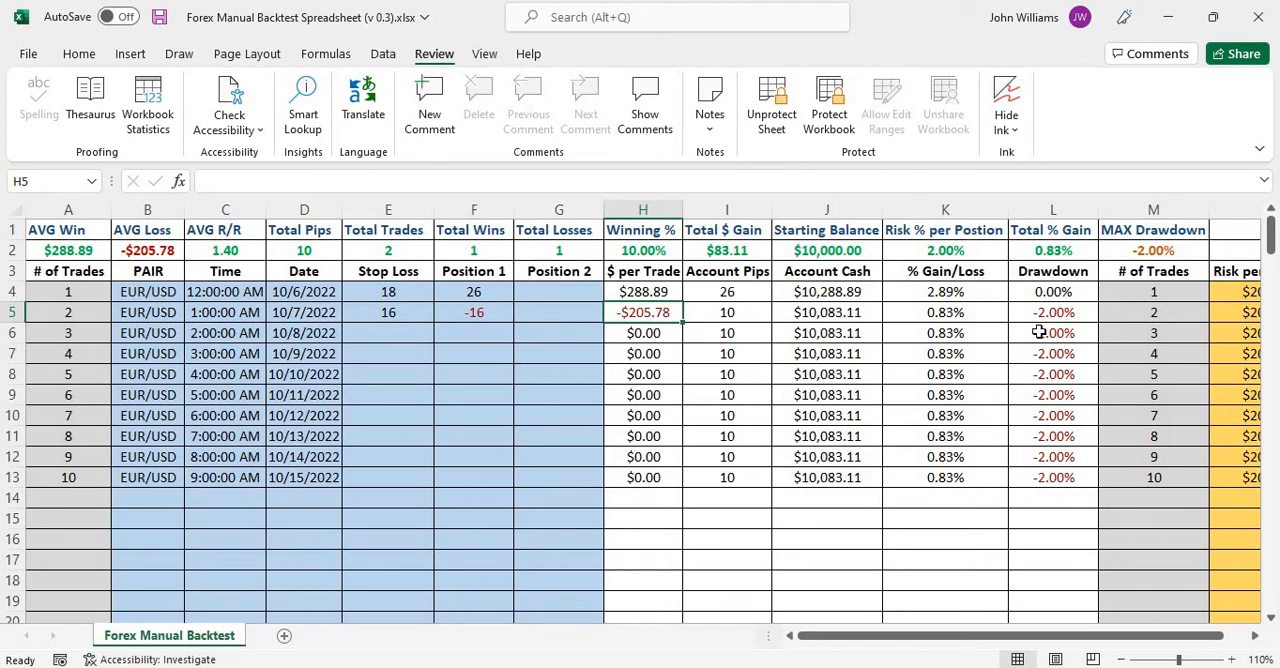
Compare trade 2's Drawdown and % Gain/Loss cells with the Total % Gain and MAX Drawdown summary cells.
left_click(1066, 313)
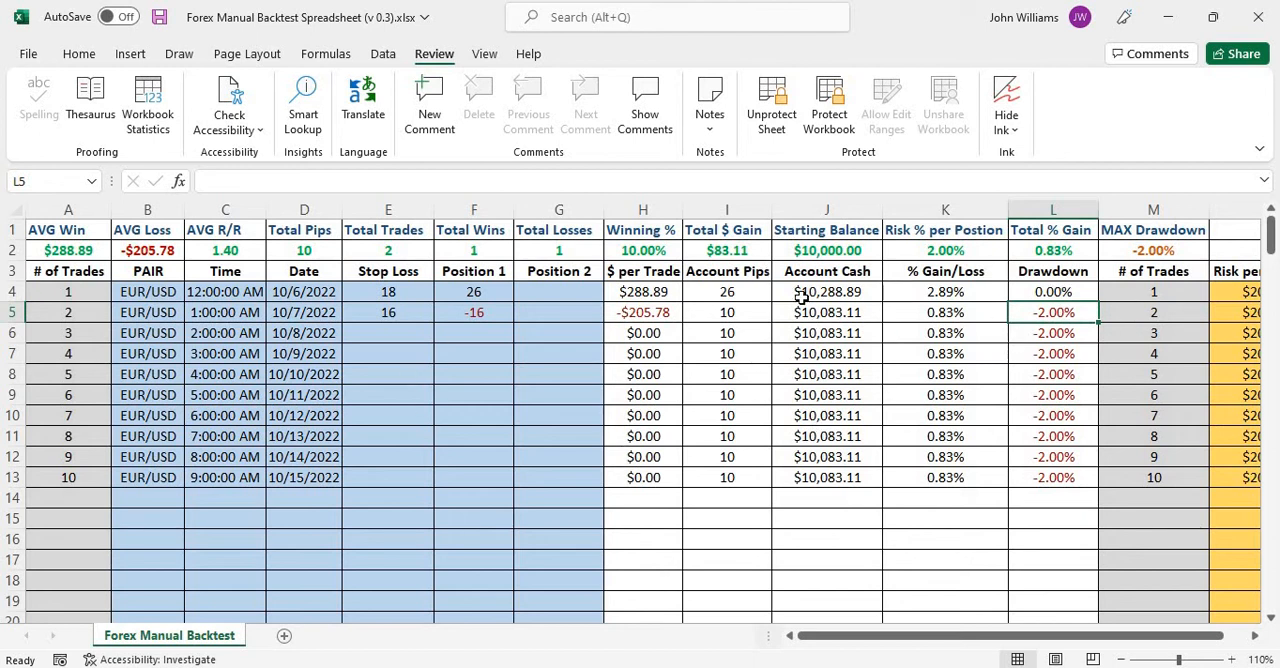
left_click(944, 314)
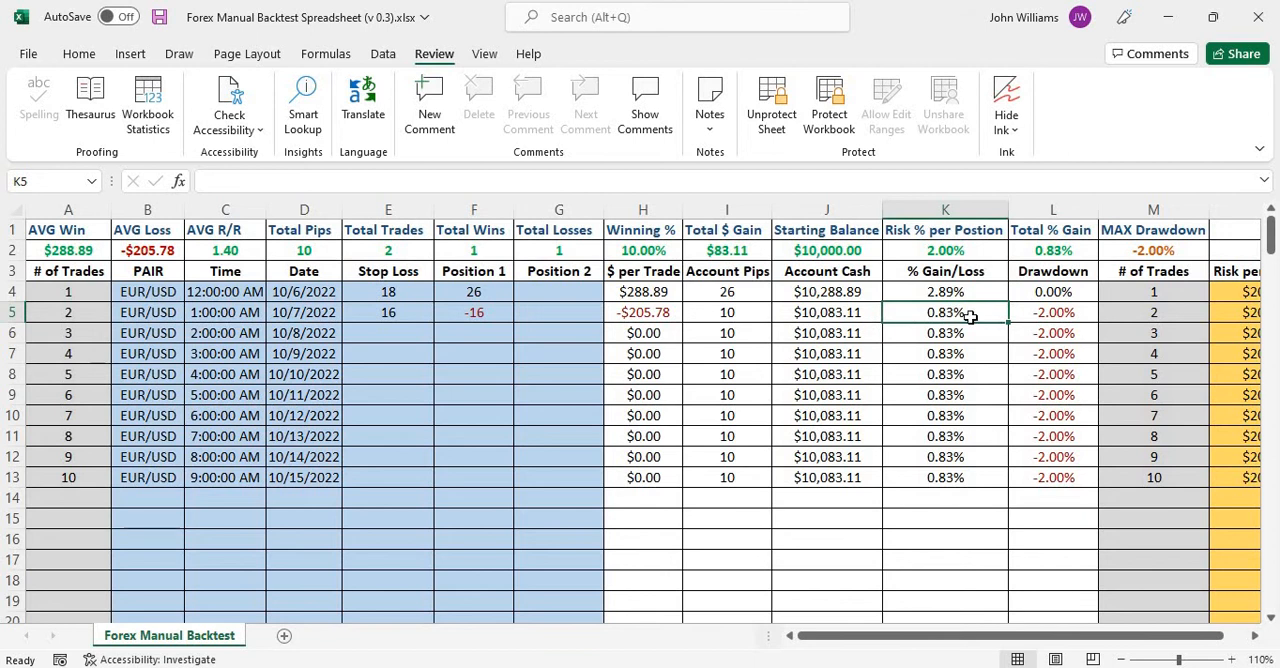
left_click(1080, 250)
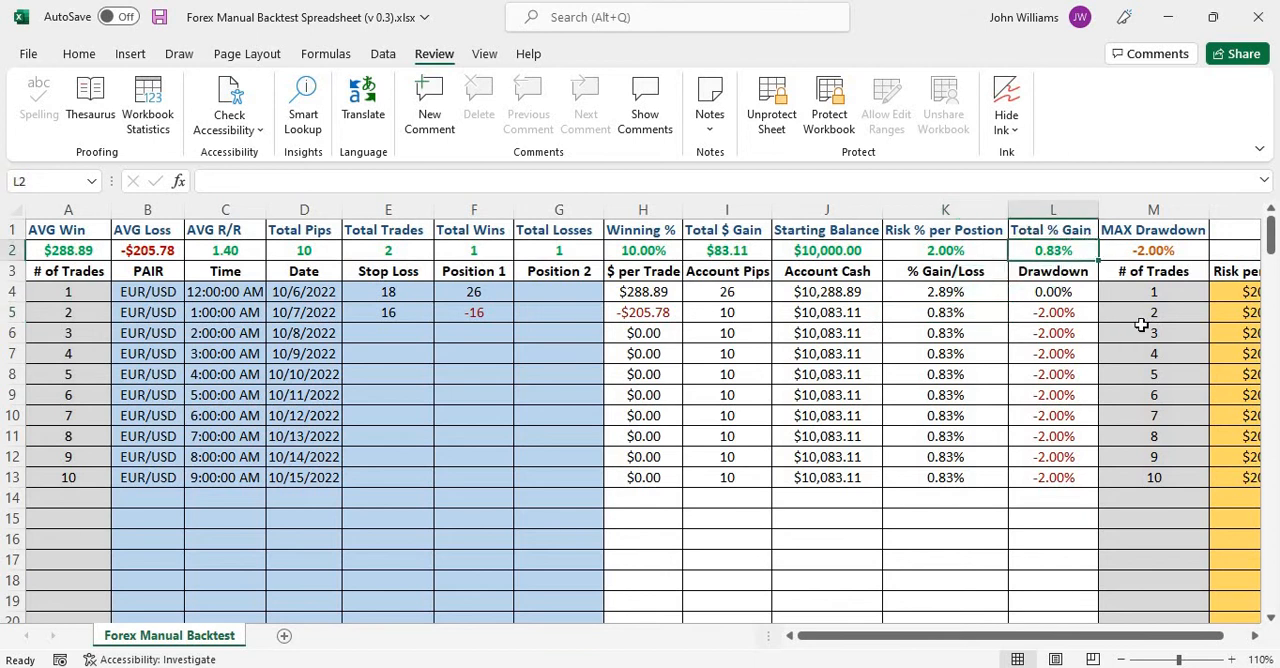
left_click(1160, 251)
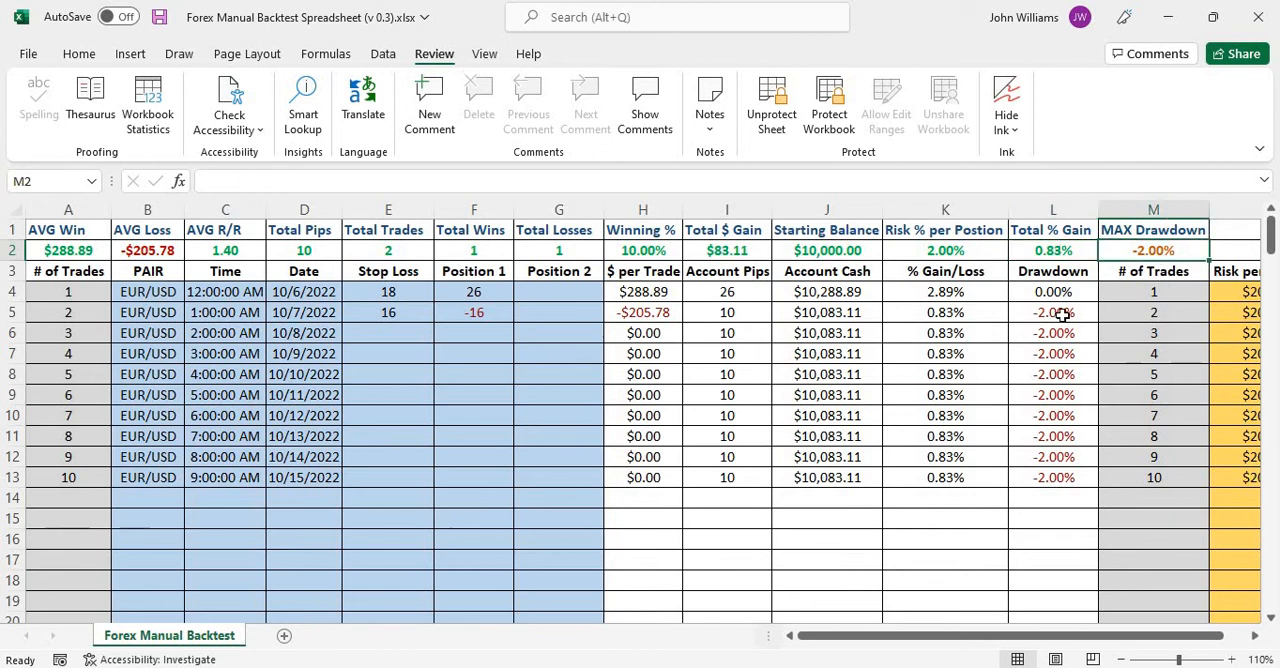
left_click(1062, 313)
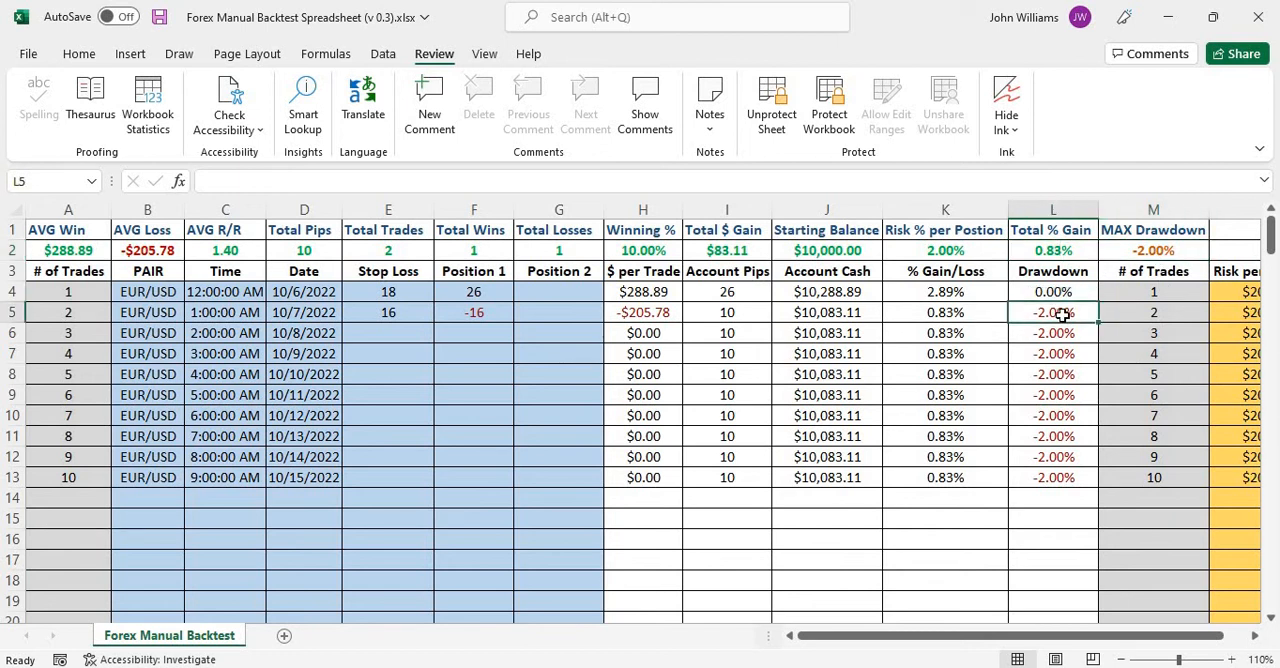
Enter a stop loss of 20 and a Position 1 result of -20 for trade 3 in row 6.
left_click(401, 331)
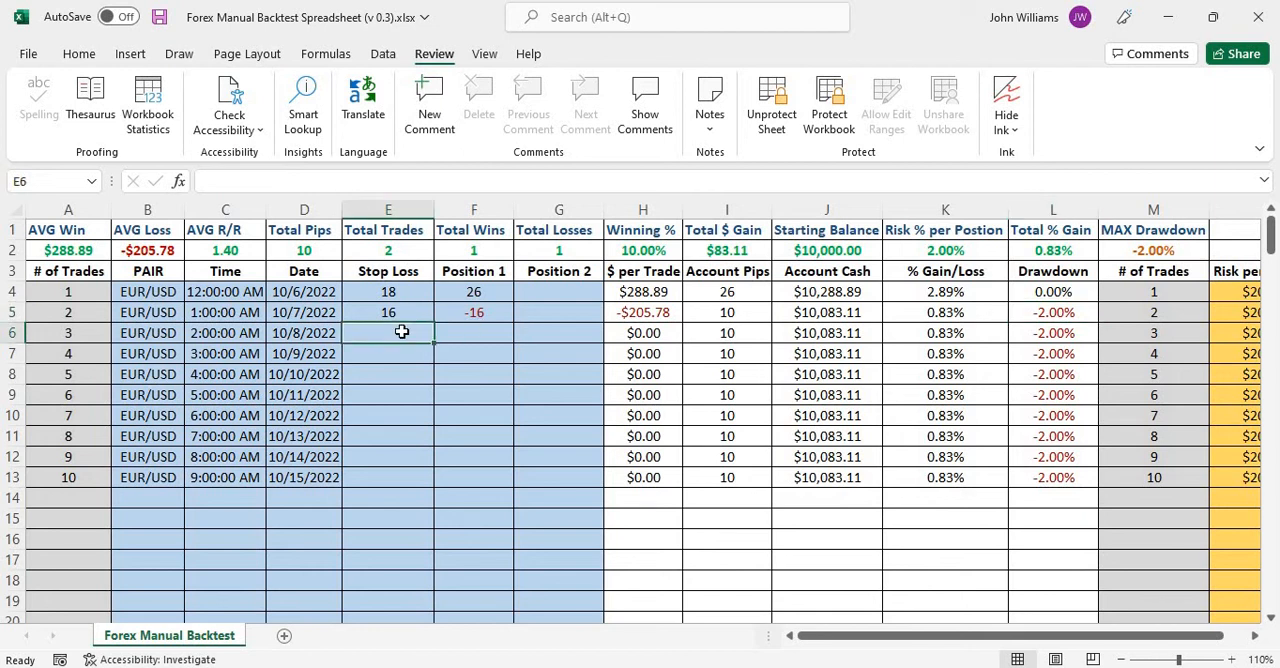
type("20")
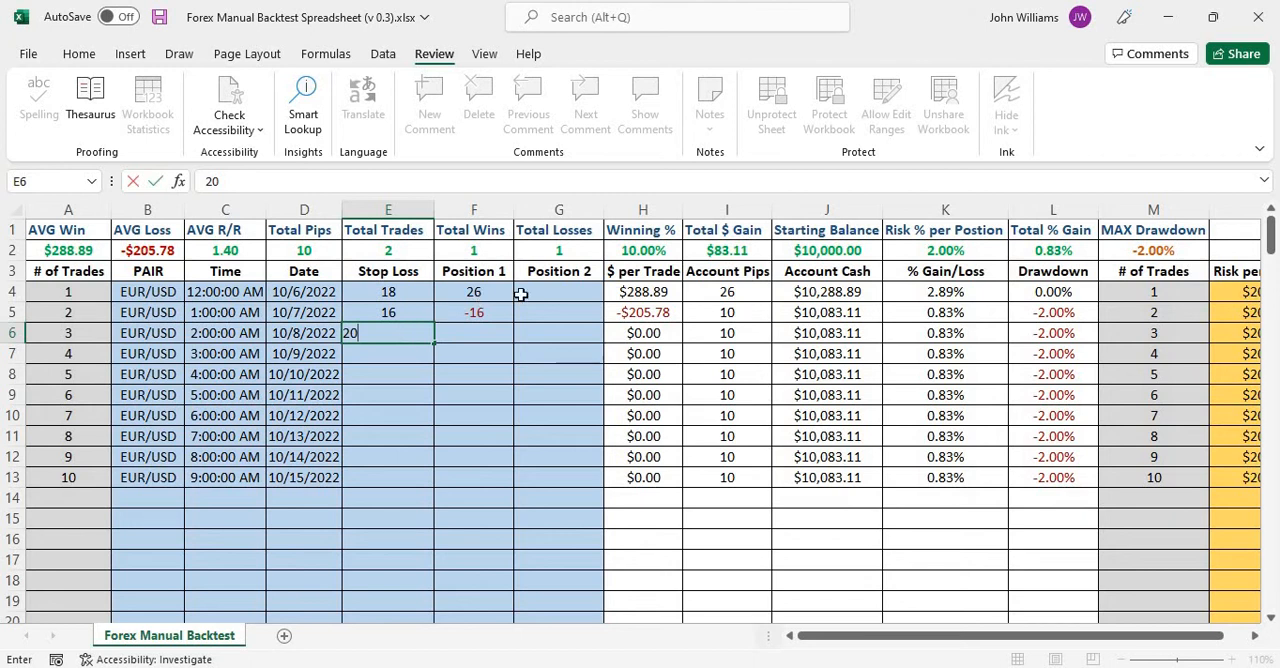
left_click(480, 334)
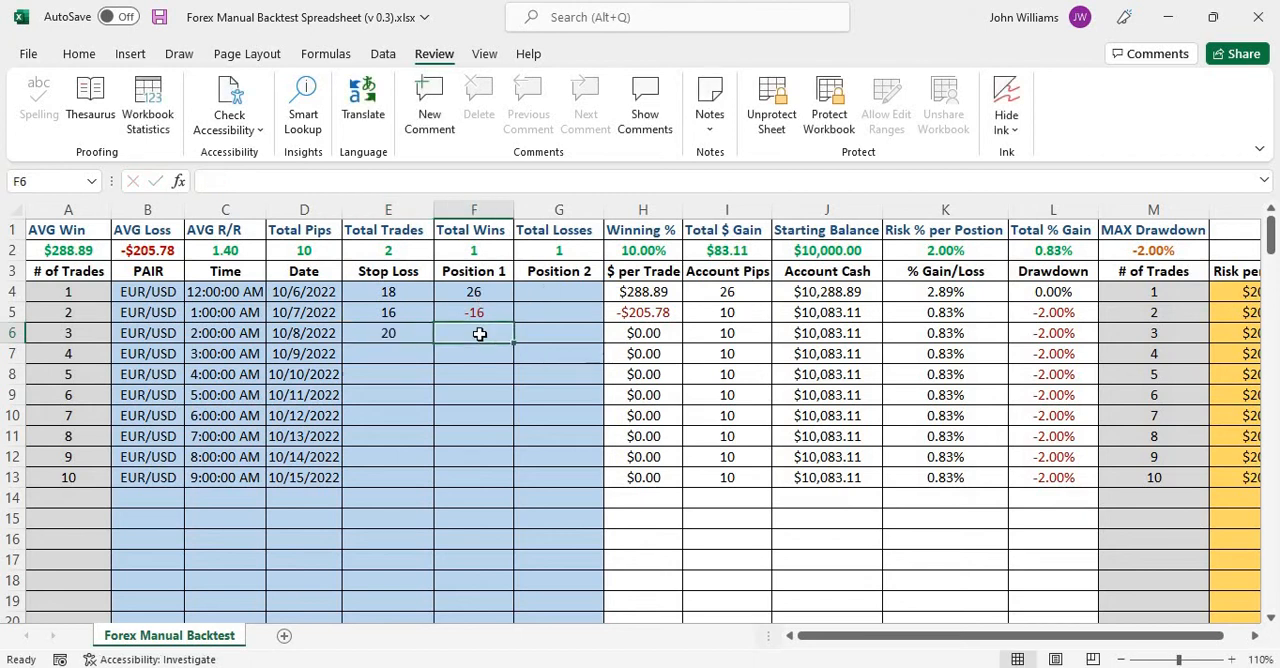
type("-20")
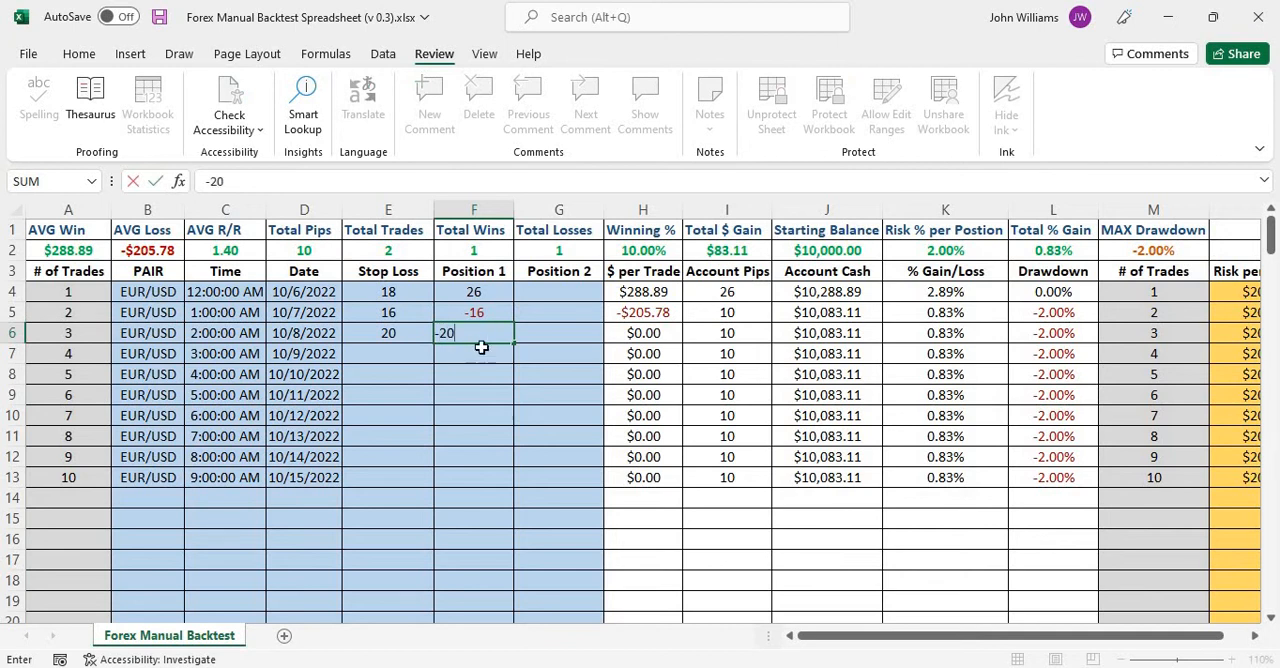
key("Return")
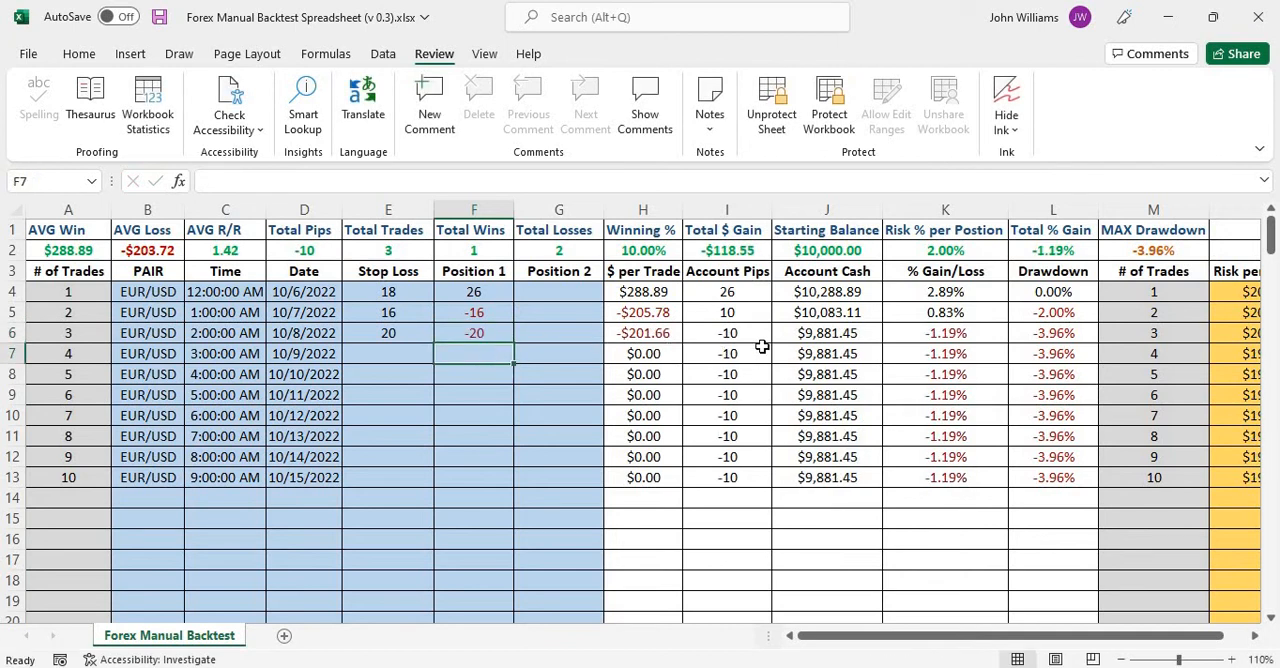
Compare the Position 1 results and $ per Trade cells of trades 2 and 3, and check the Total Pips summary.
left_click(666, 335)
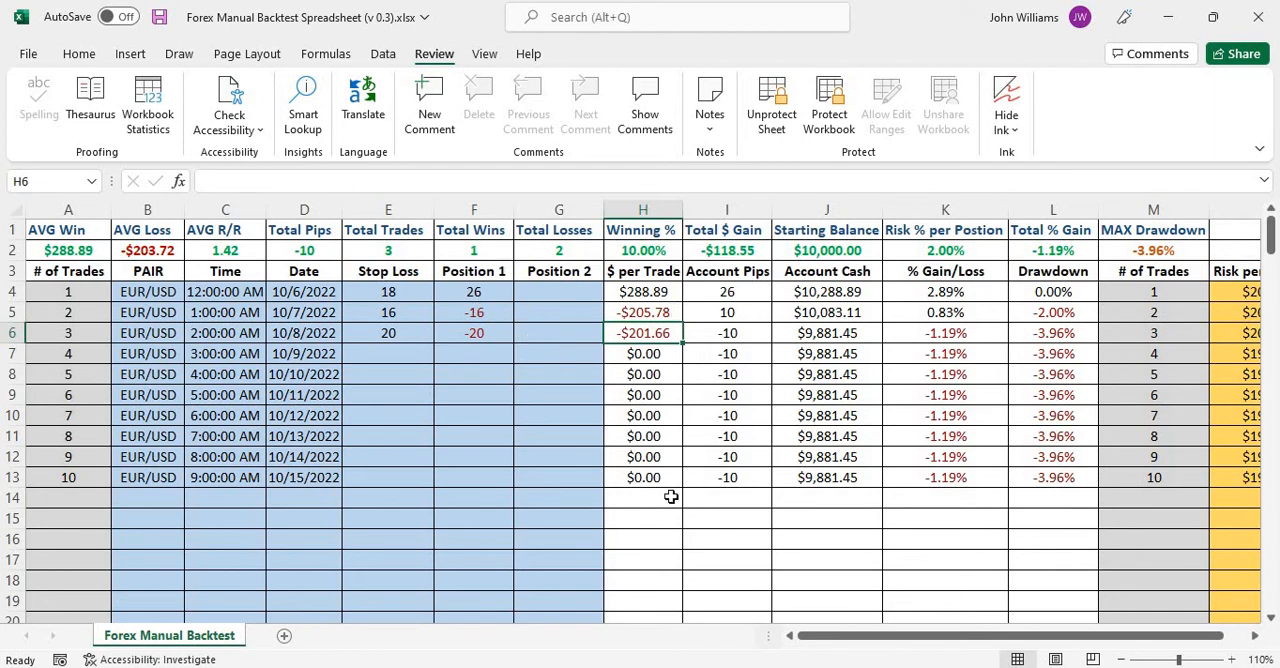
left_click(475, 313)
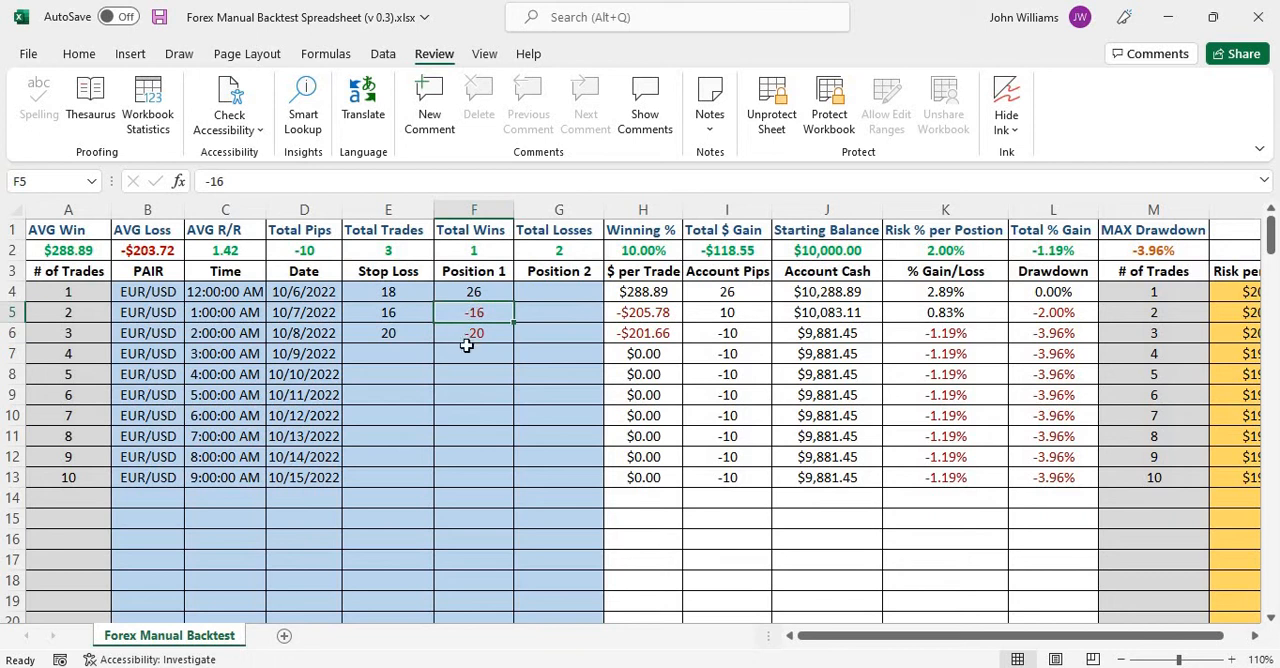
left_click(474, 336)
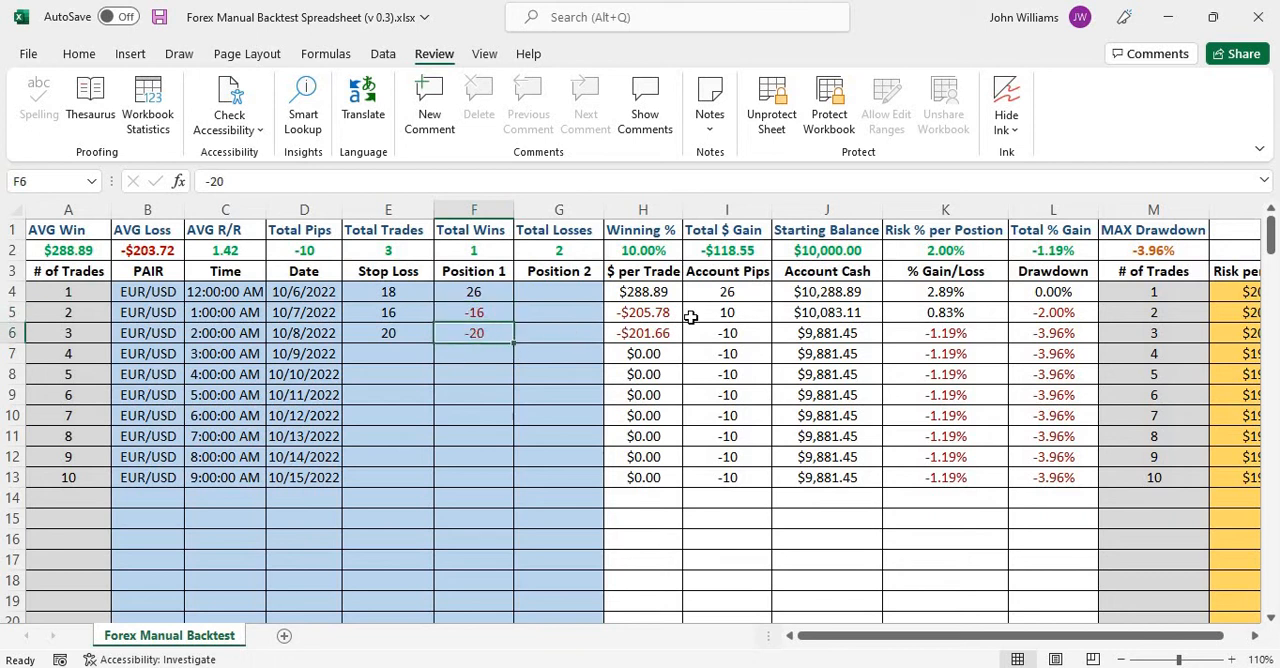
left_click(641, 313)
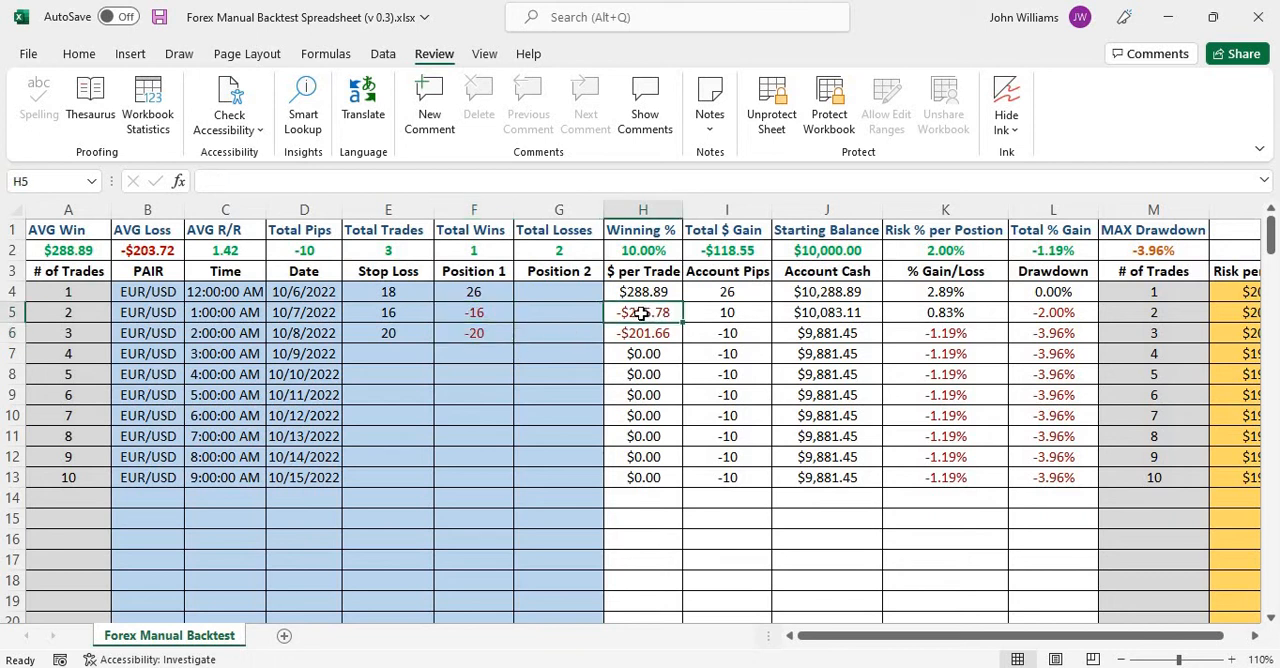
left_click(655, 334)
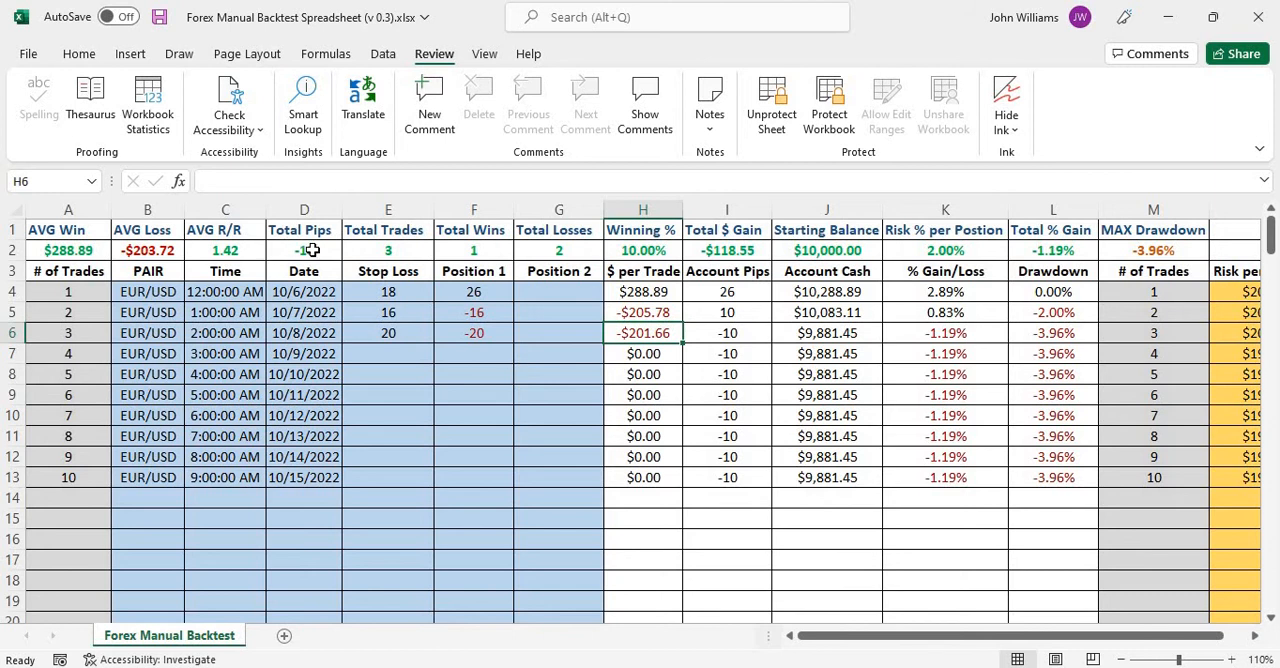
left_click(312, 251)
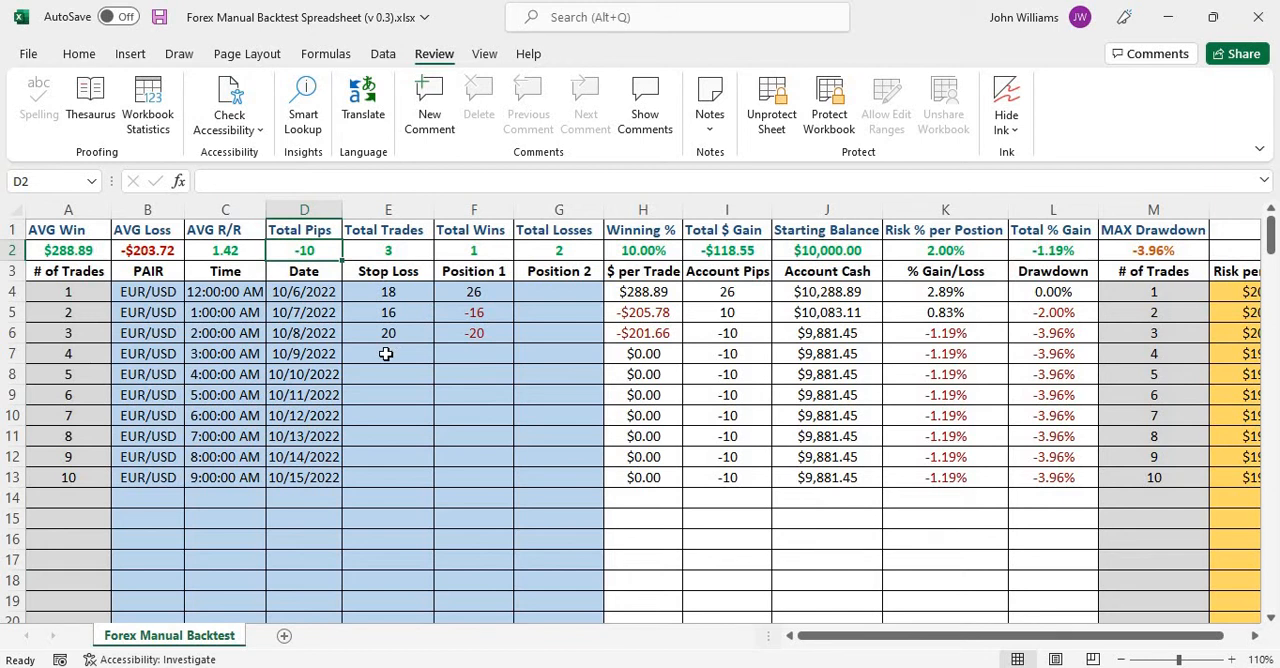
Enter a stop loss of 22 and a Position 1 result of 31 for trade 4 in row 7.
left_click(385, 353)
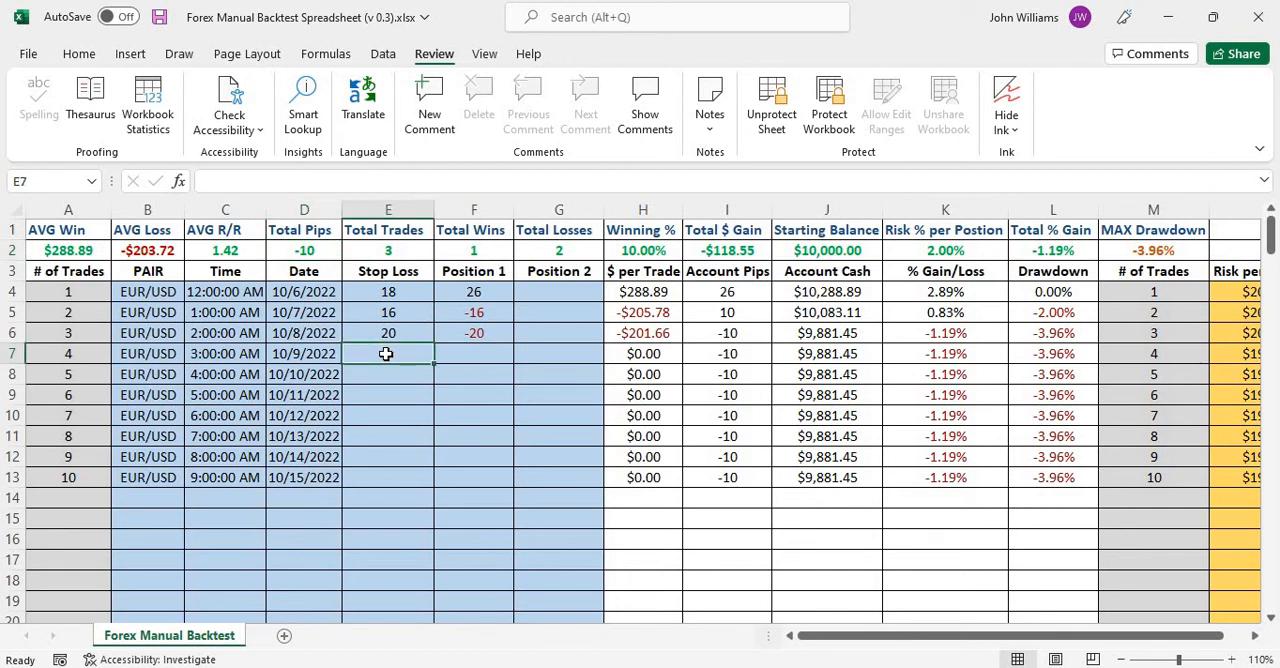
type("22")
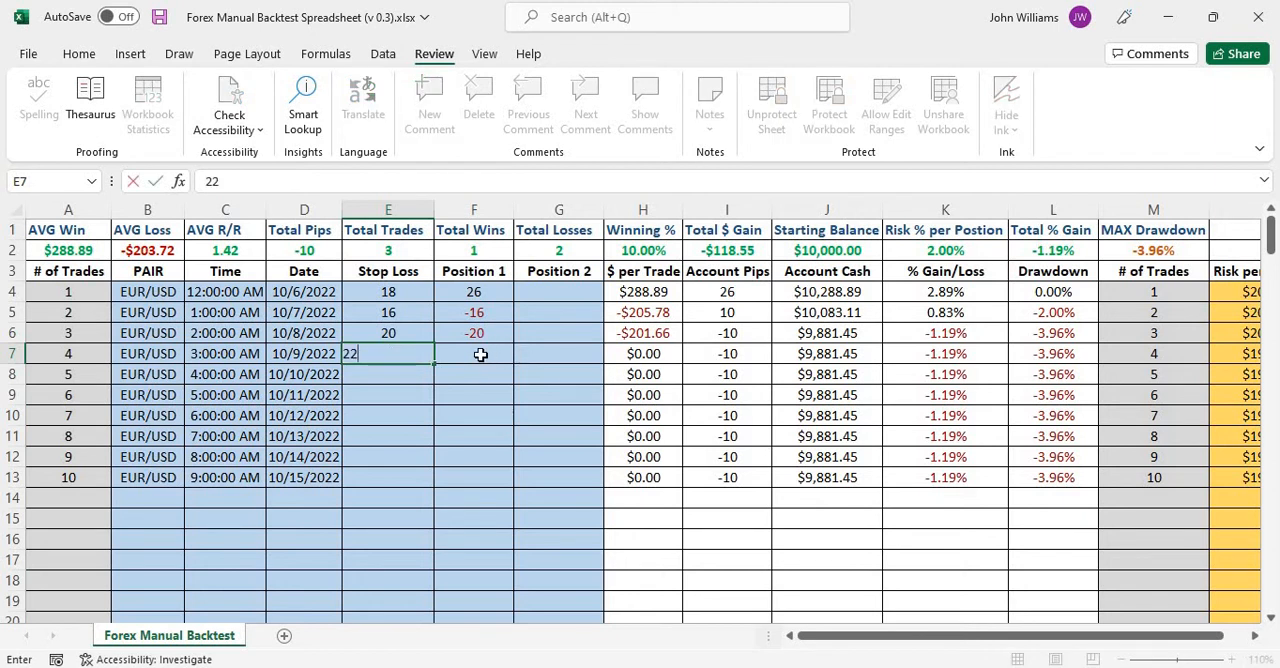
left_click(481, 354)
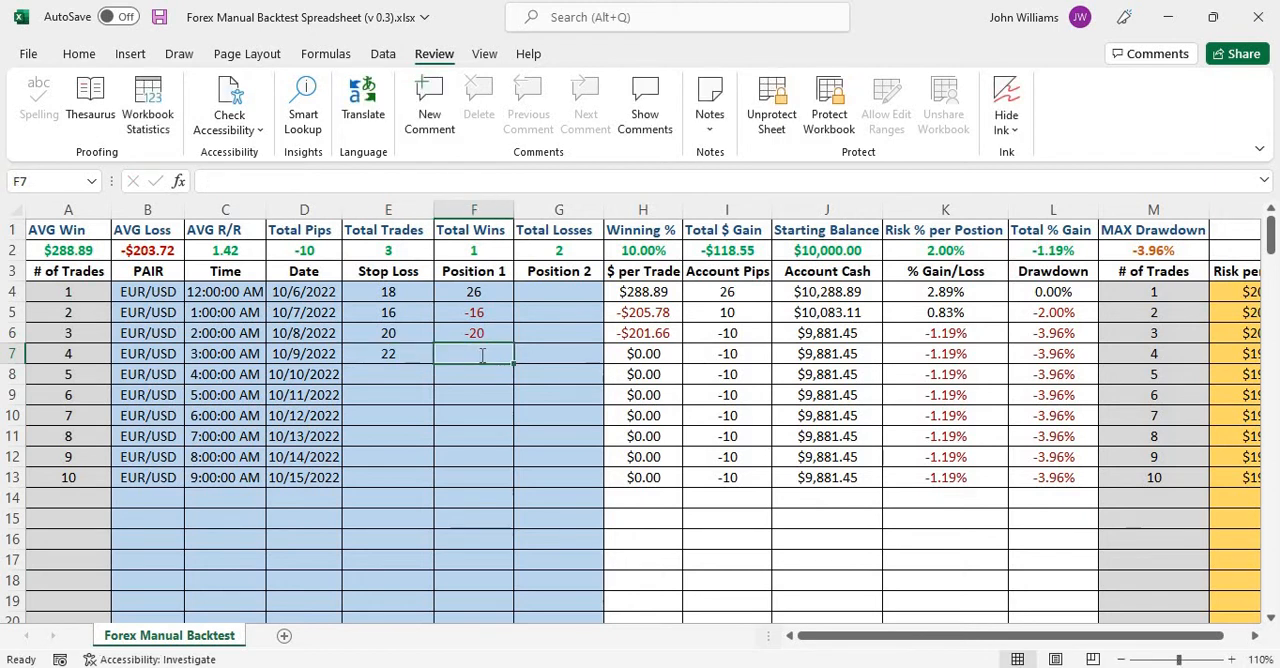
type("31")
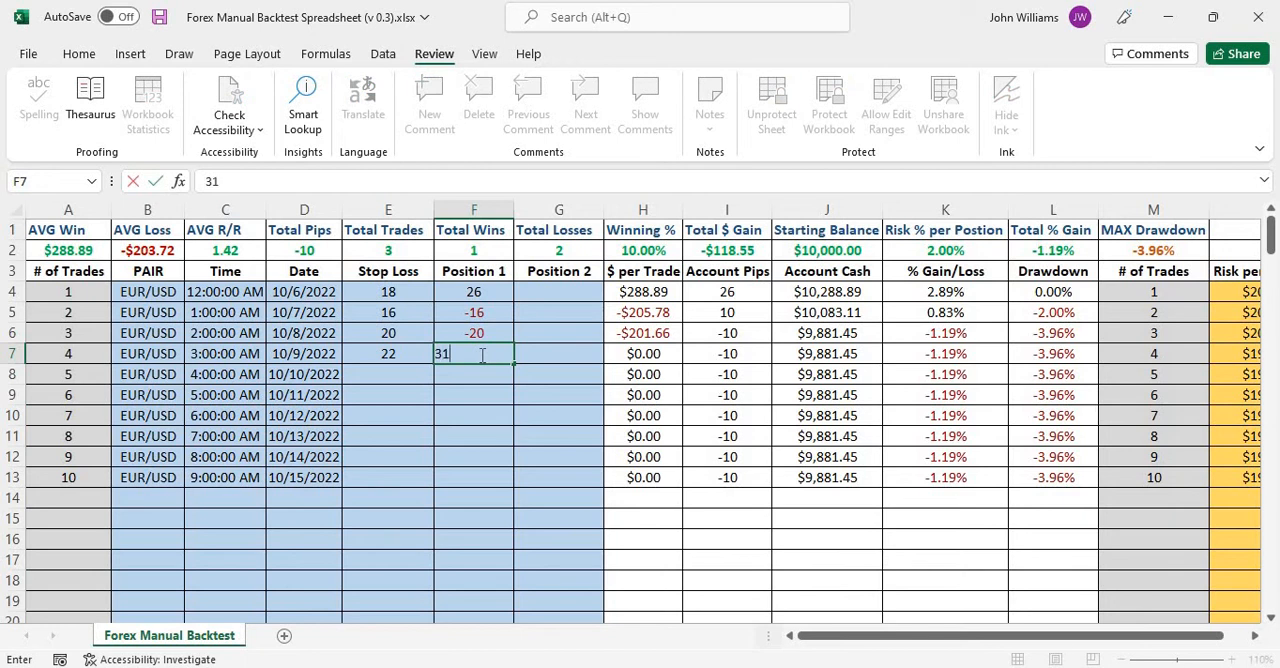
left_click(411, 373)
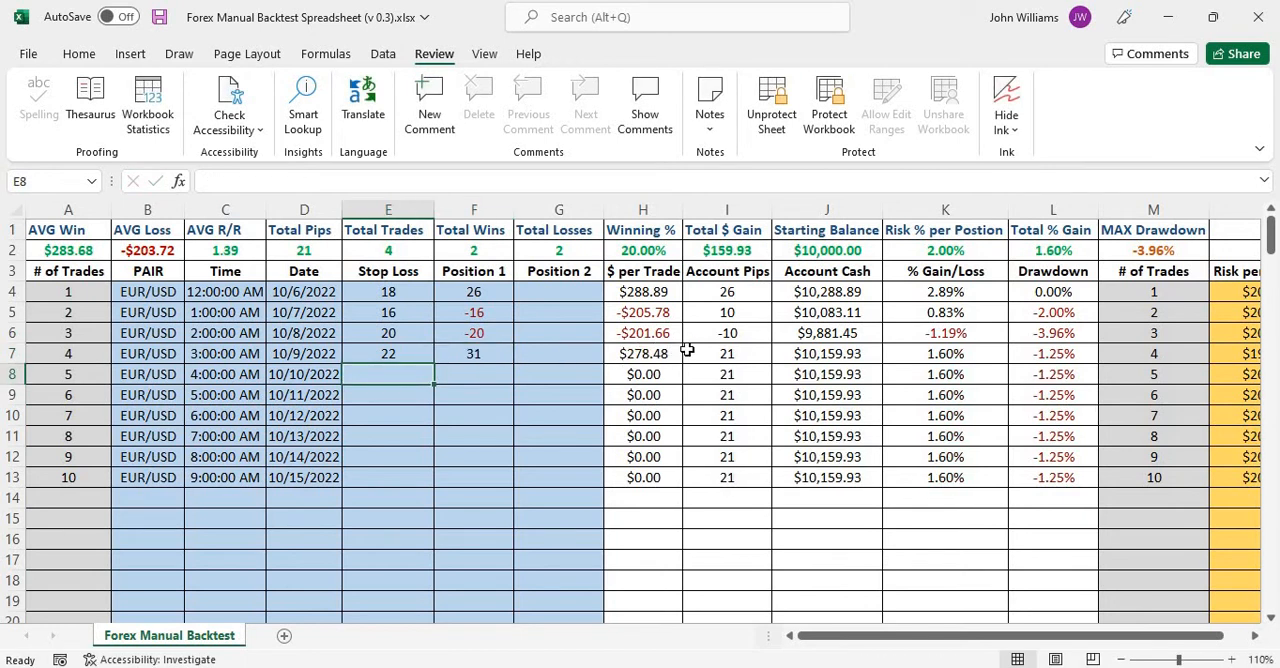
Check trade 4's $ per Trade and Account Pips against Total Pips, and compare Account Cash across trades 2 to 4.
left_click(652, 355)
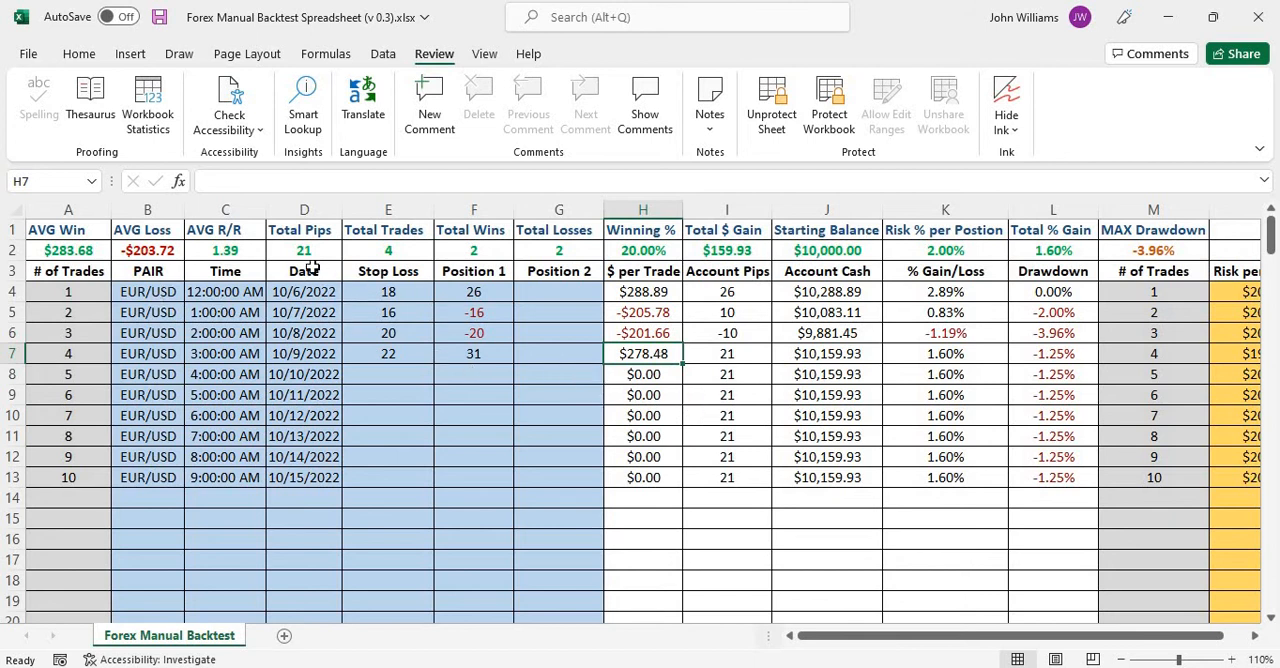
left_click(729, 354)
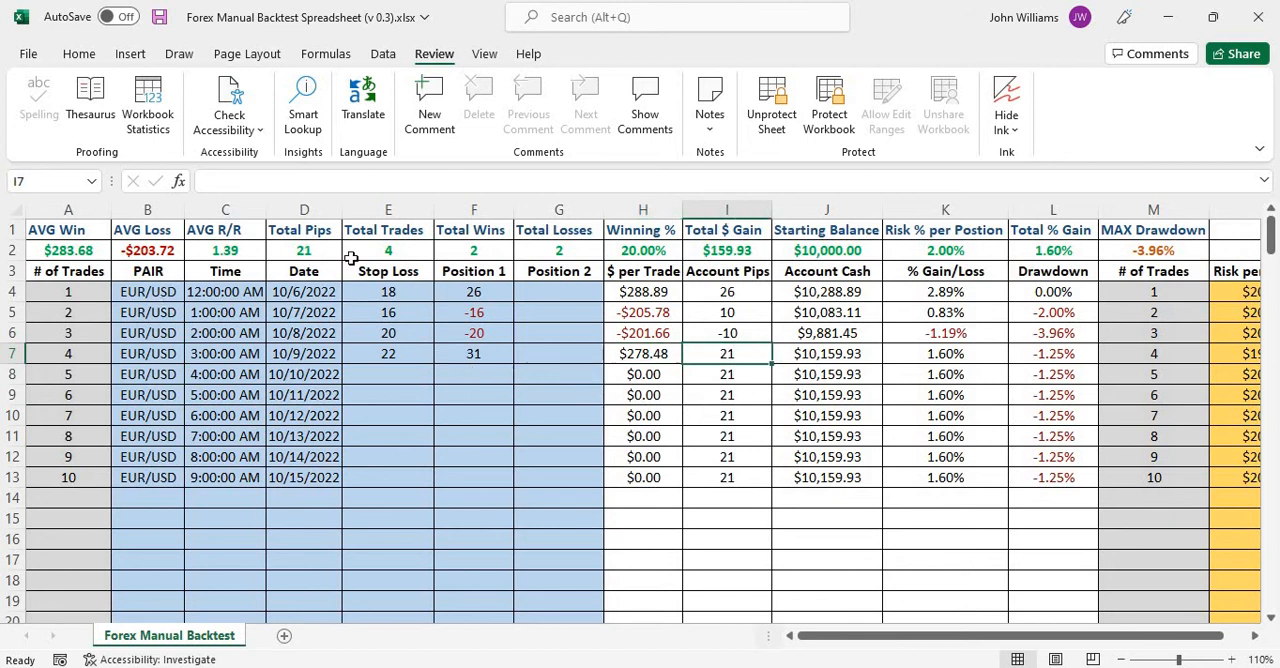
left_click(318, 252)
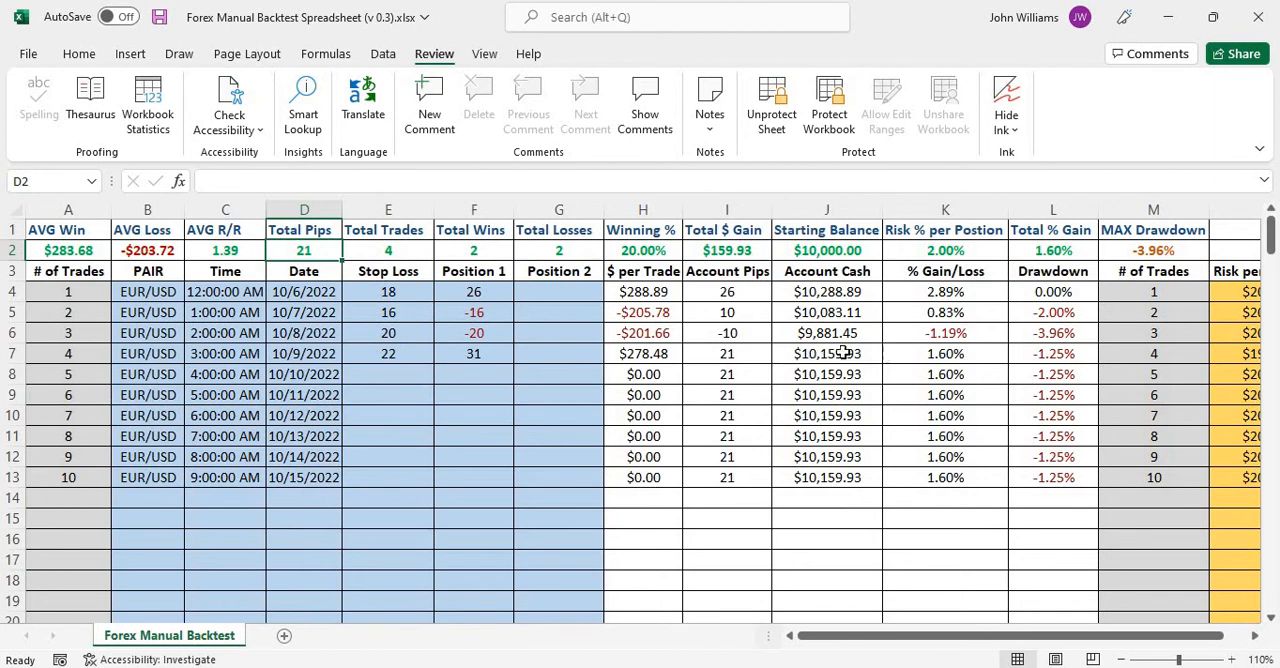
left_click(878, 353)
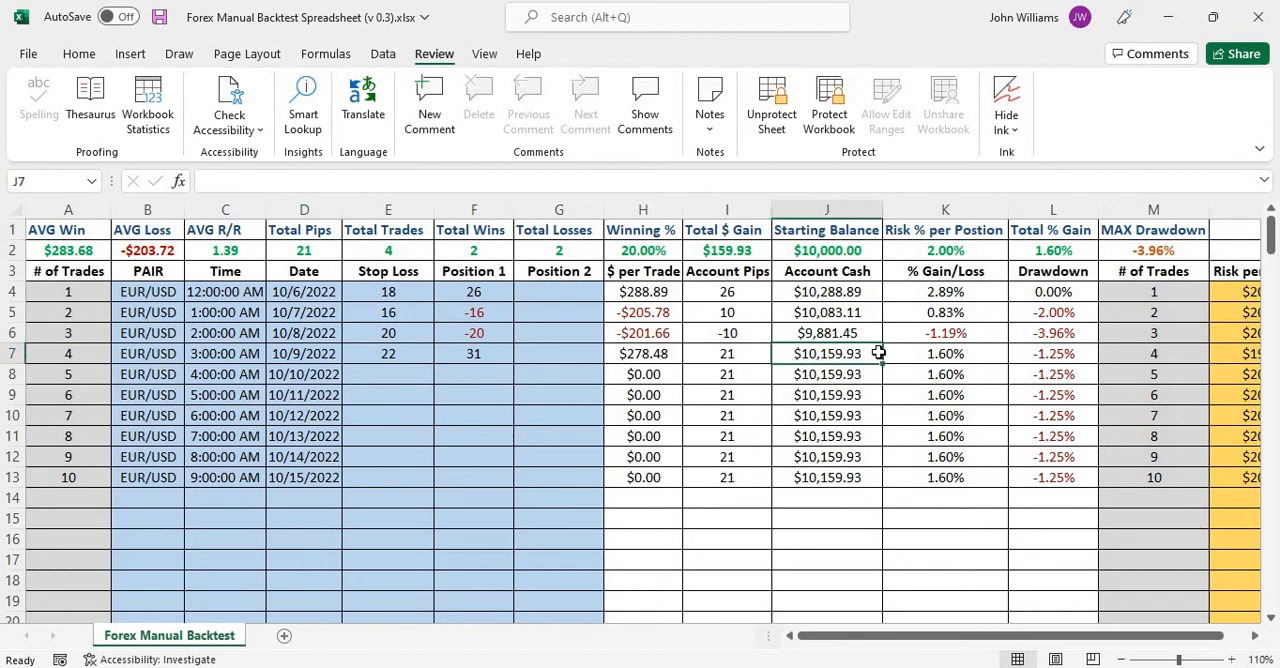
left_click(822, 312)
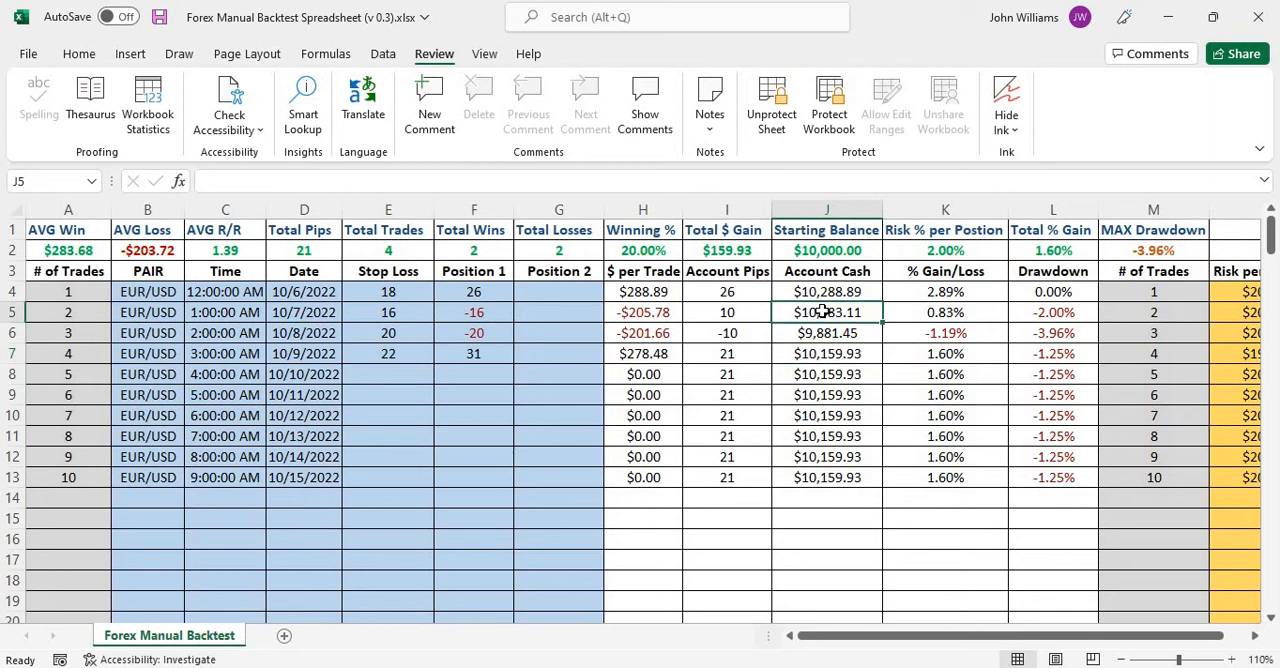
left_click(816, 334)
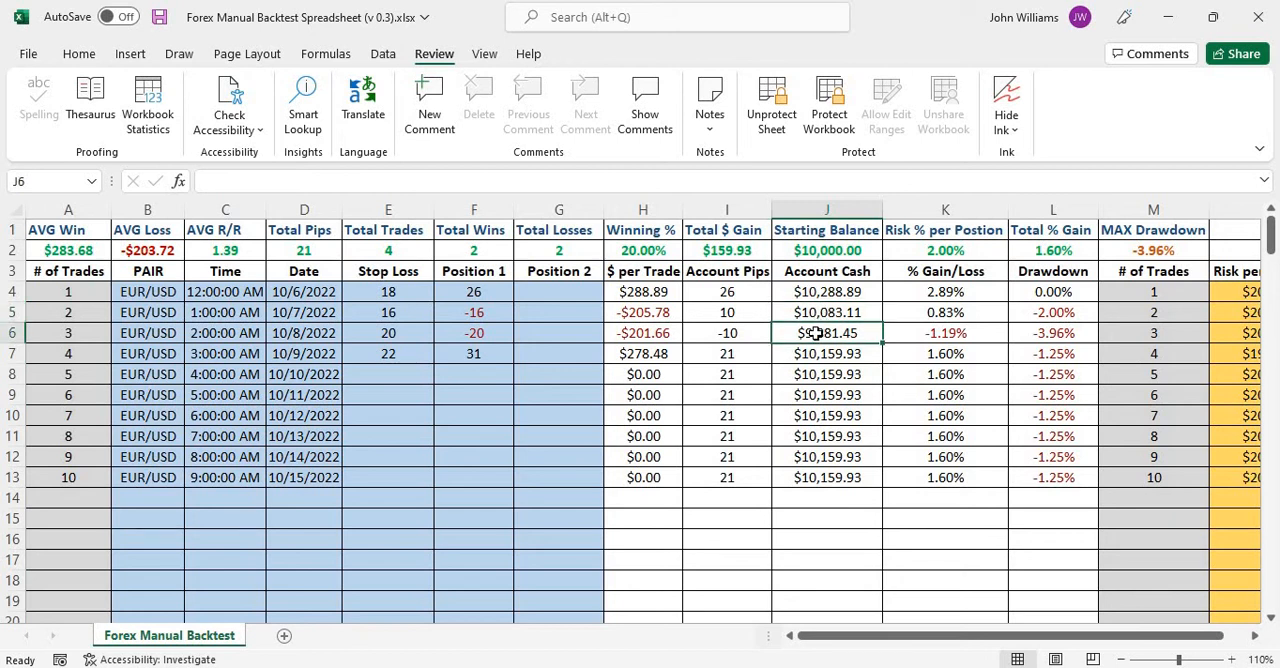
left_click(832, 356)
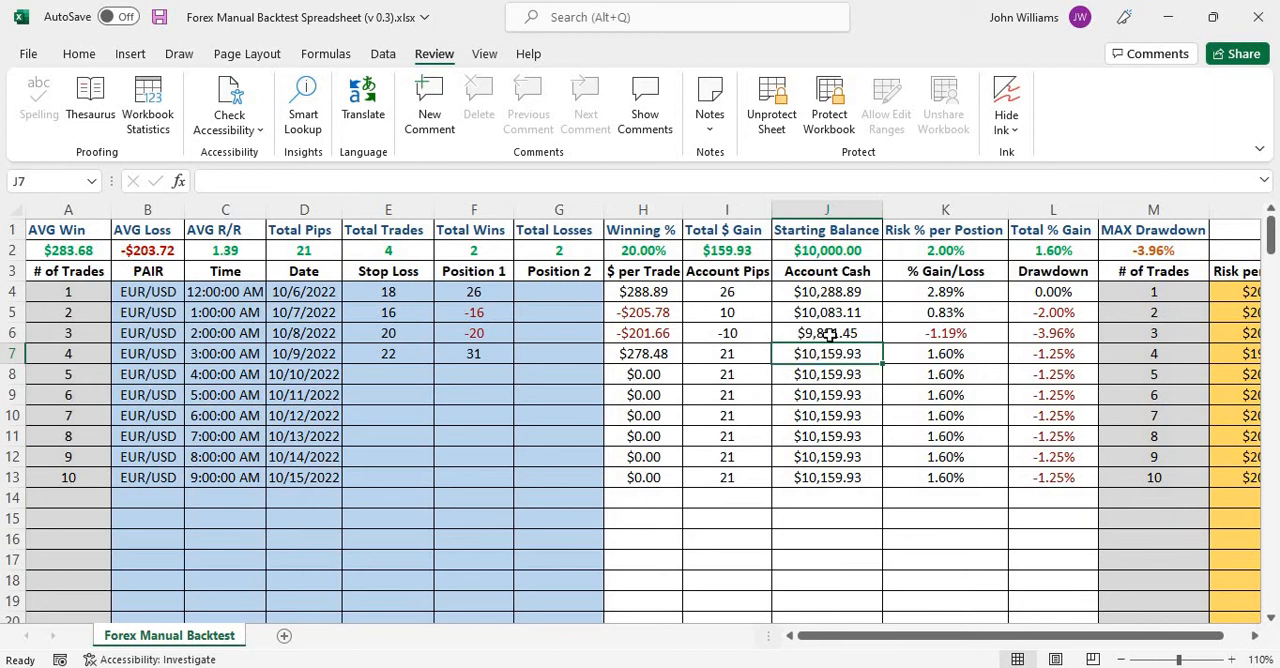
Enter a stop loss of 22 and a Position 1 result of 31 for trade 5 in row 8.
left_click(410, 371)
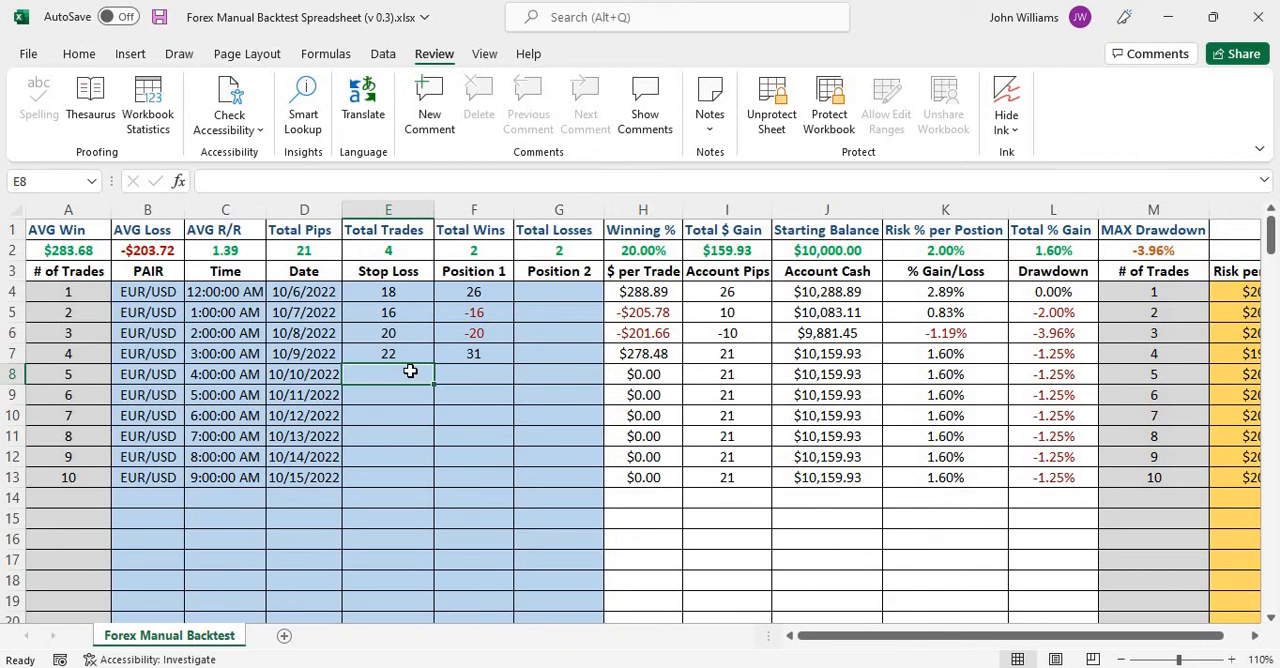
type("22")
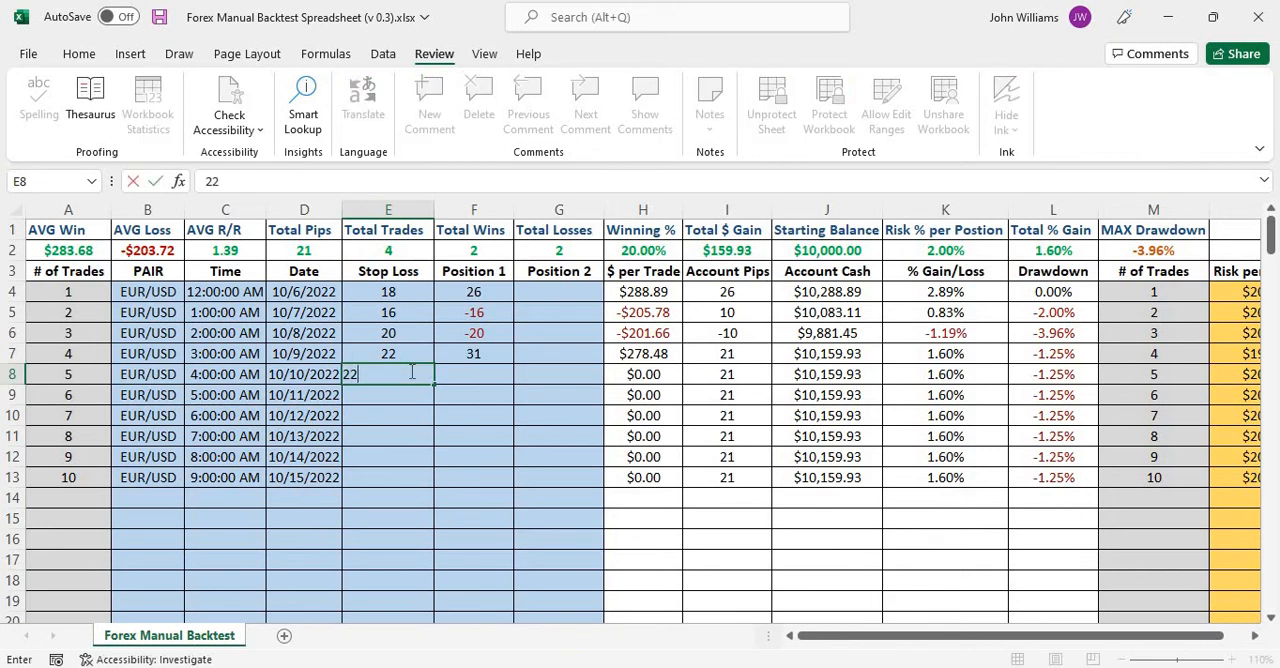
left_click(475, 373)
type("31")
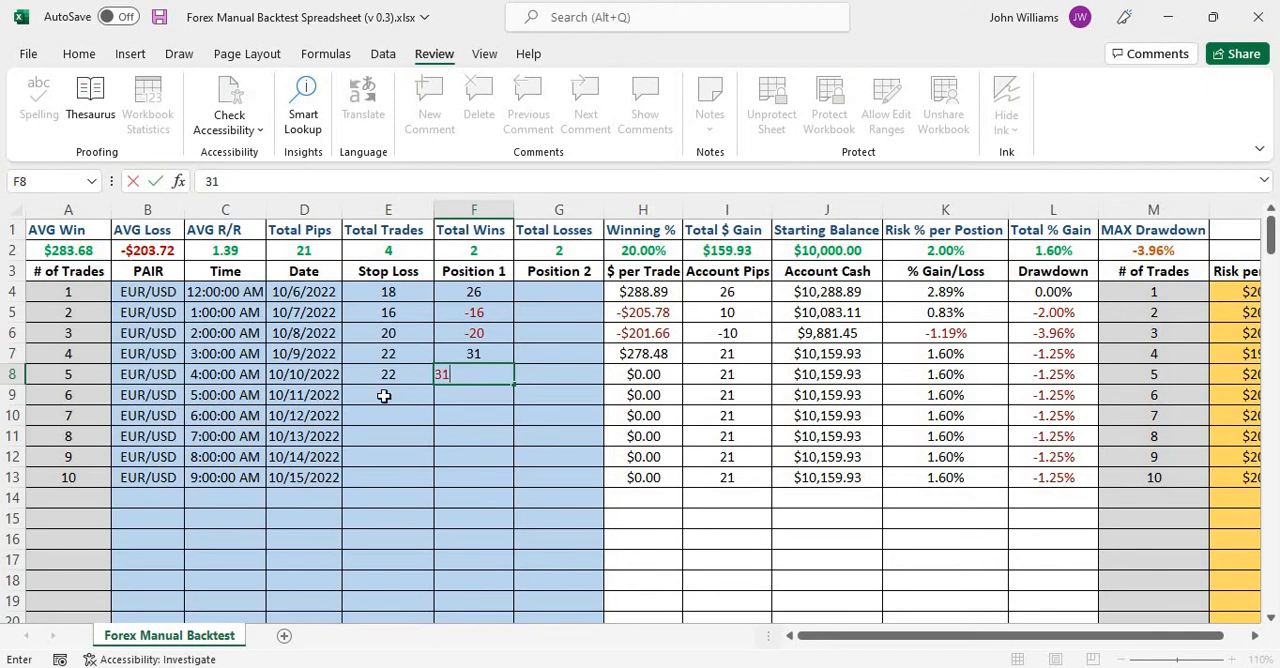
left_click(384, 396)
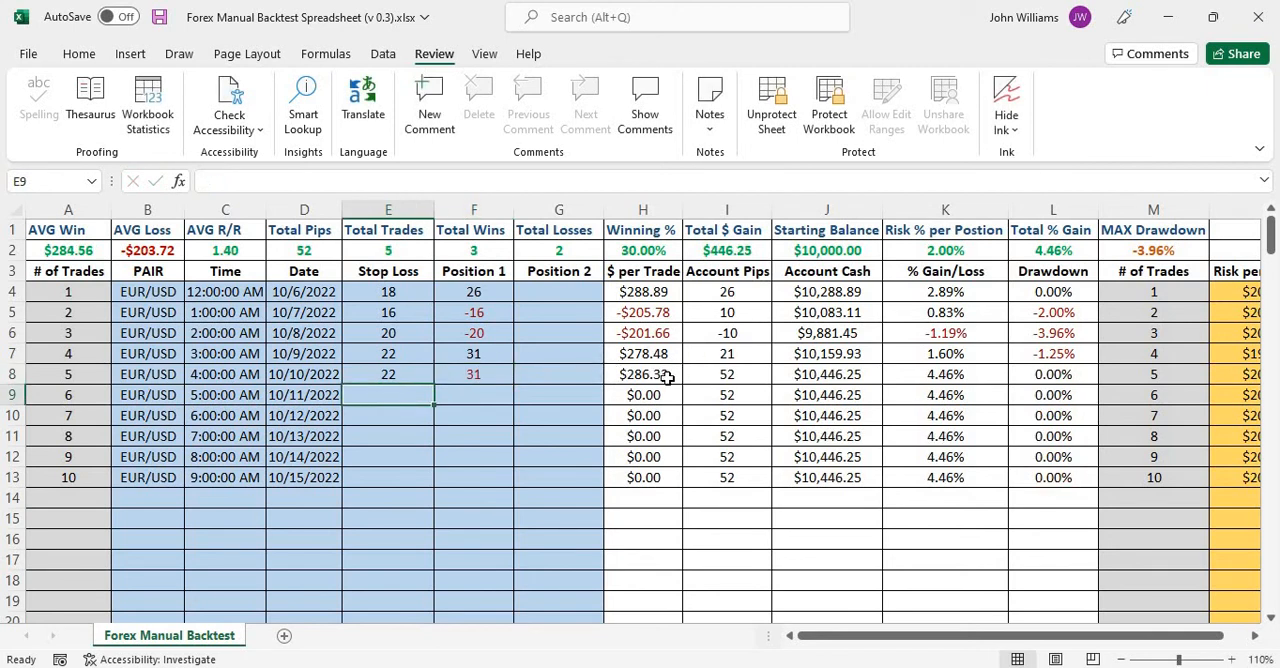
Review trade 5's $ per Trade and Account Cash, plus the MAX Drawdown, Total Trades, Total Wins and Total Losses summary cells.
left_click(667, 377)
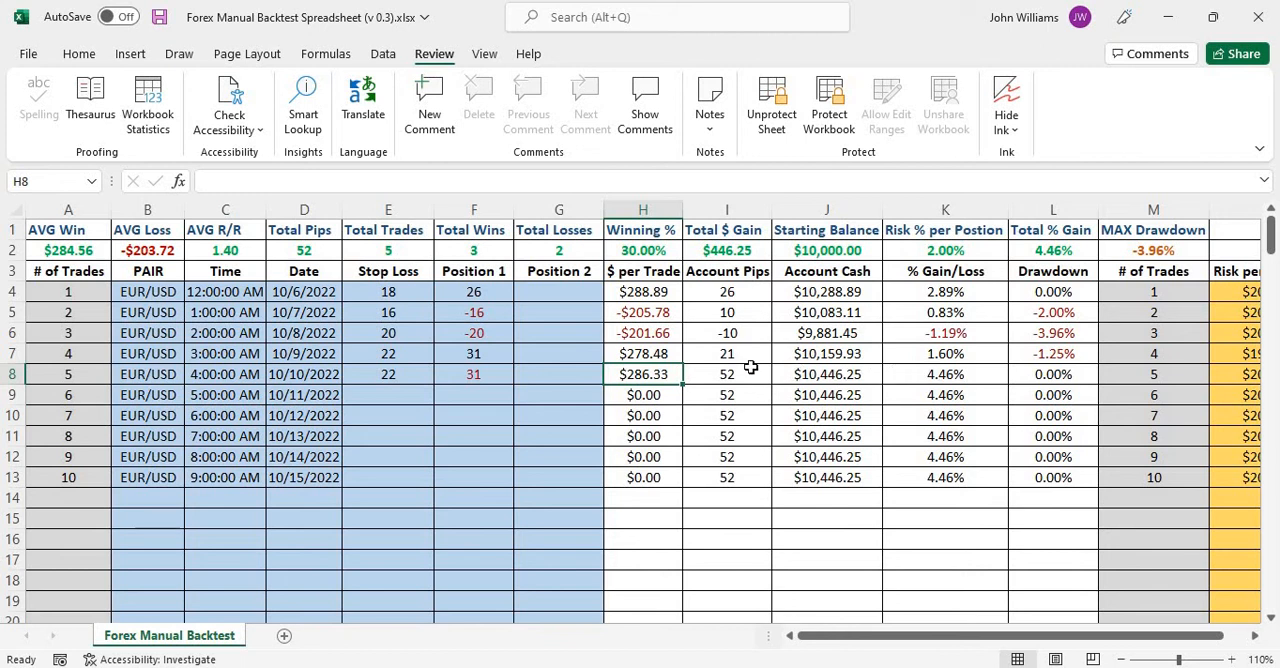
left_click(846, 377)
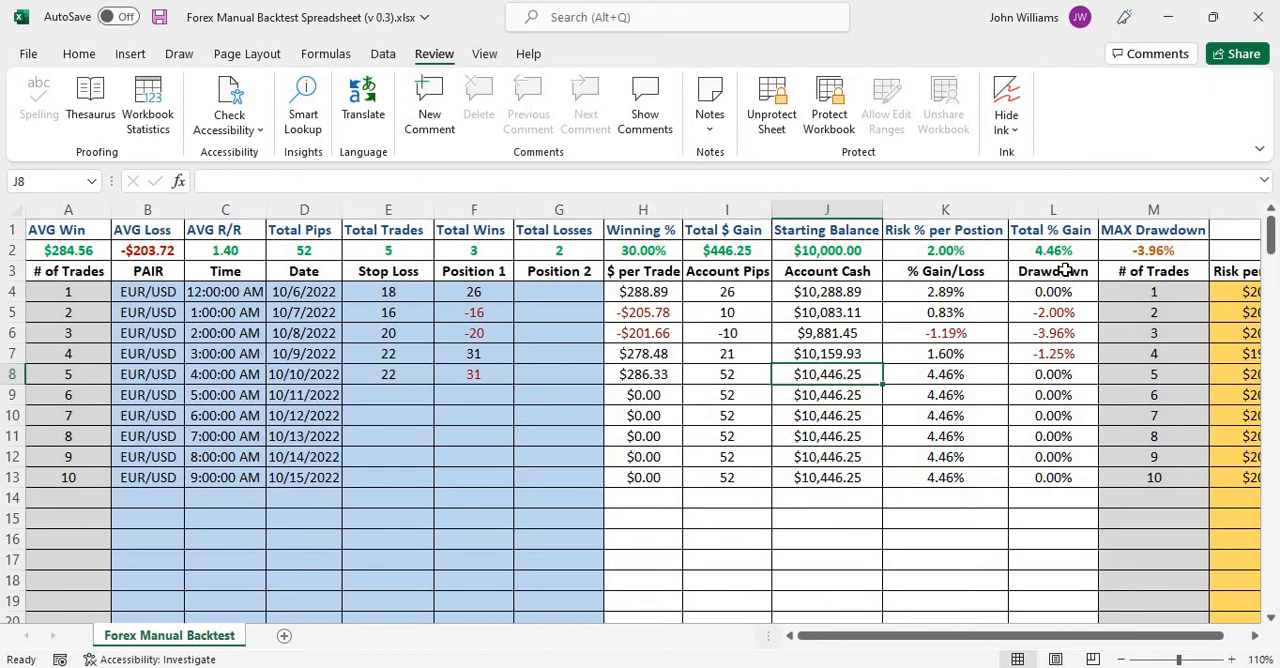
left_click(1179, 251)
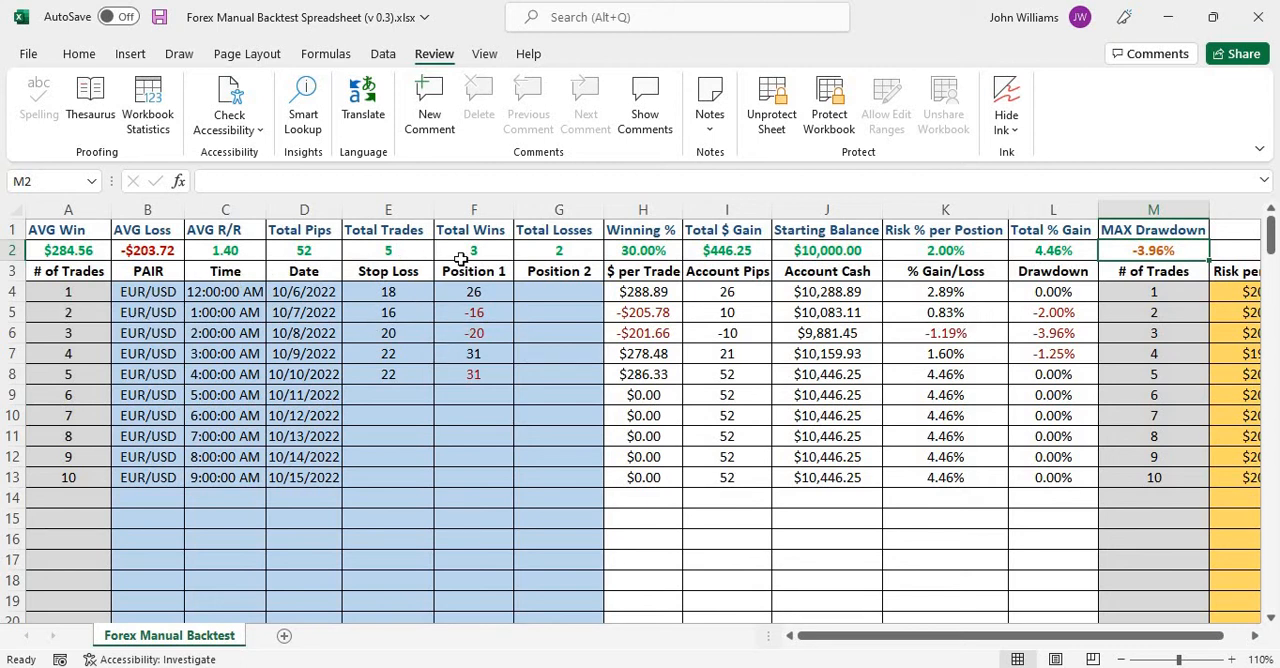
left_click(405, 249)
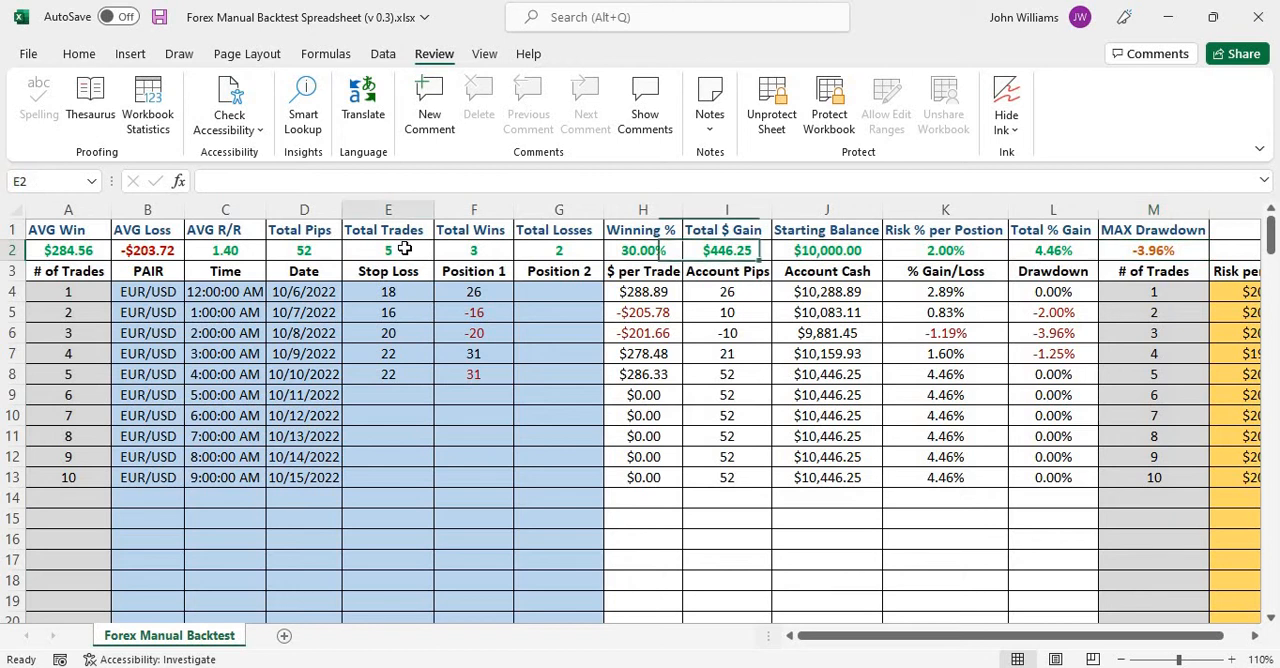
left_click(492, 254)
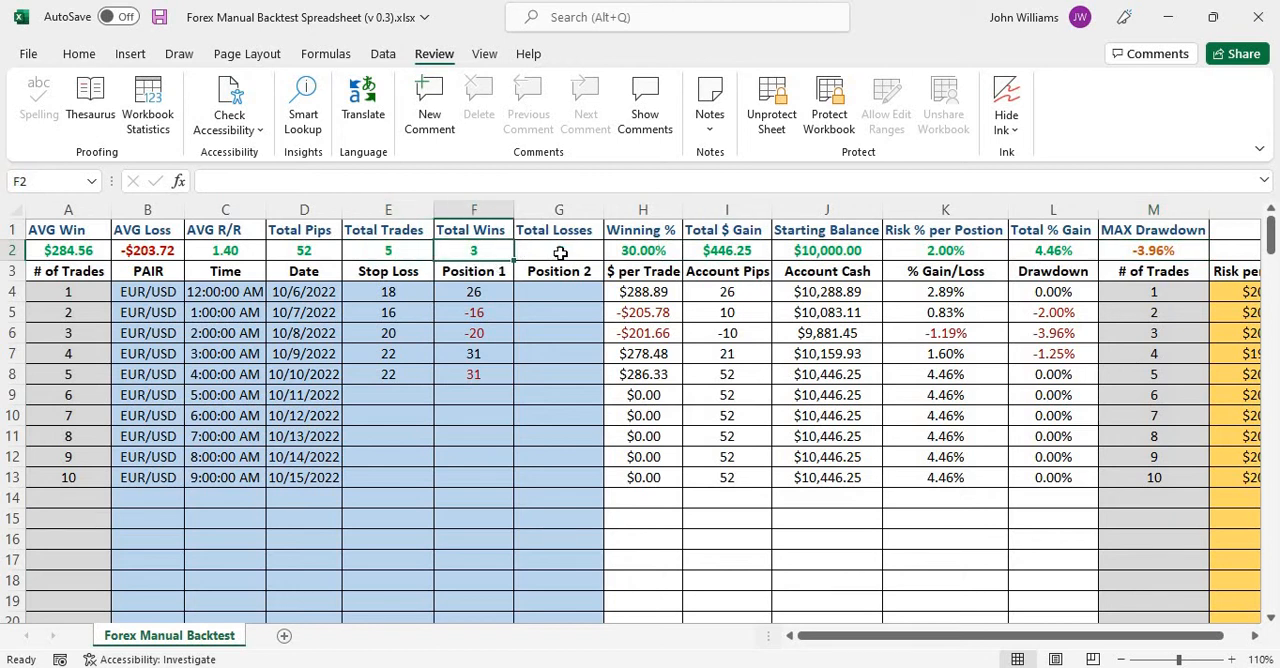
left_click(561, 253)
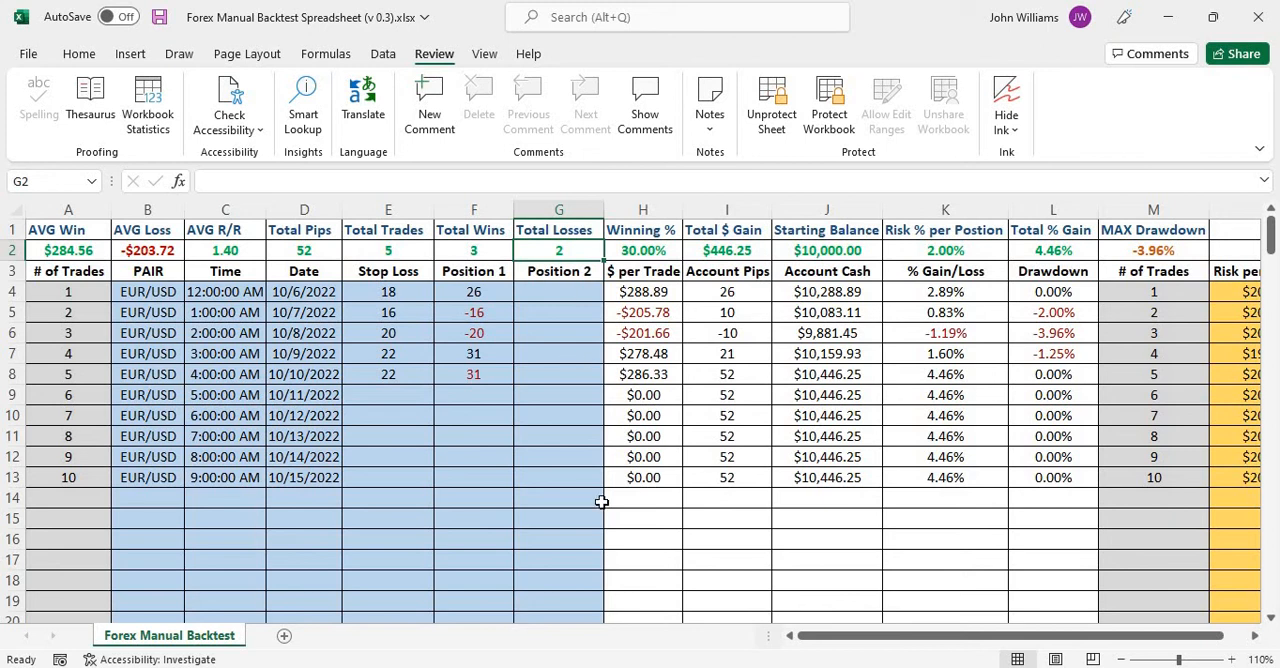
Enter a stop loss of 20 and a Position 1 result of -20 for trade 6 in row 9.
left_click(388, 393)
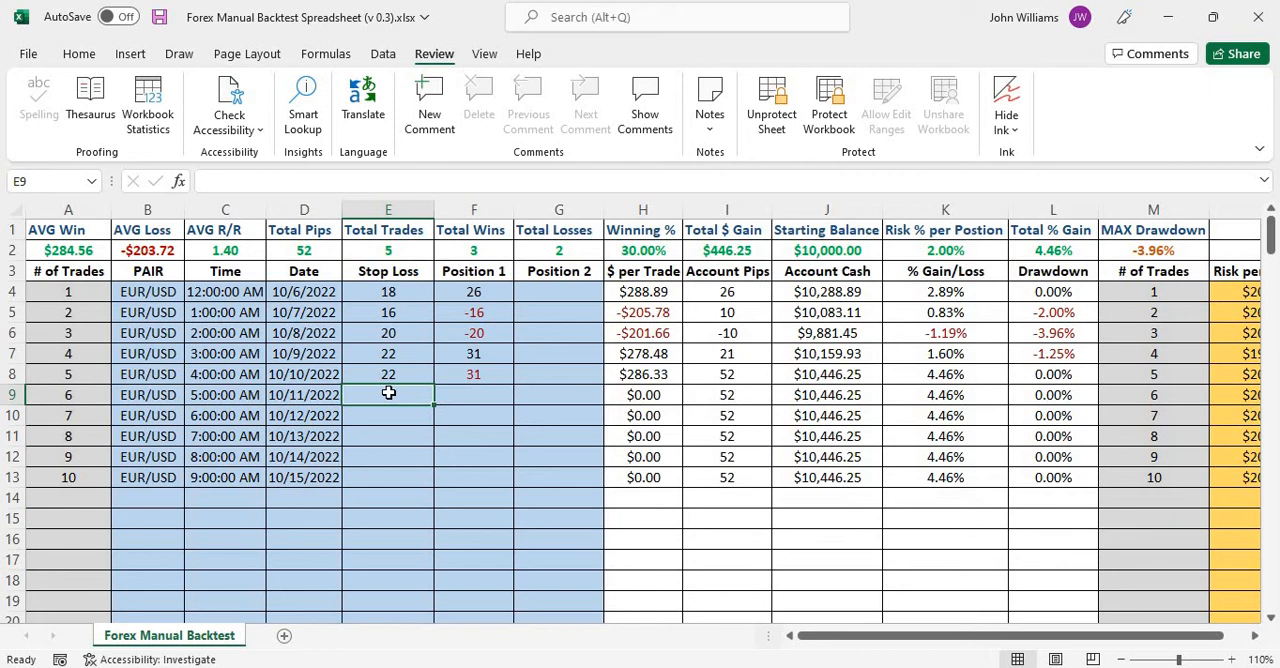
type("2")
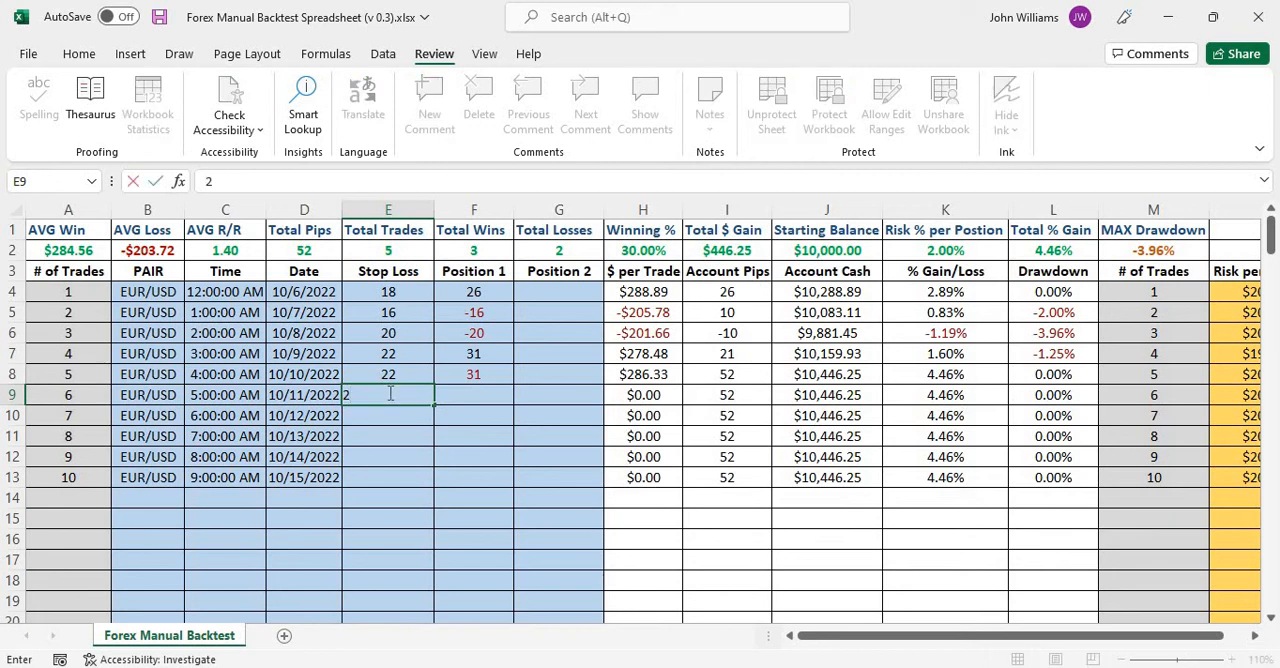
type("0")
left_click(473, 394)
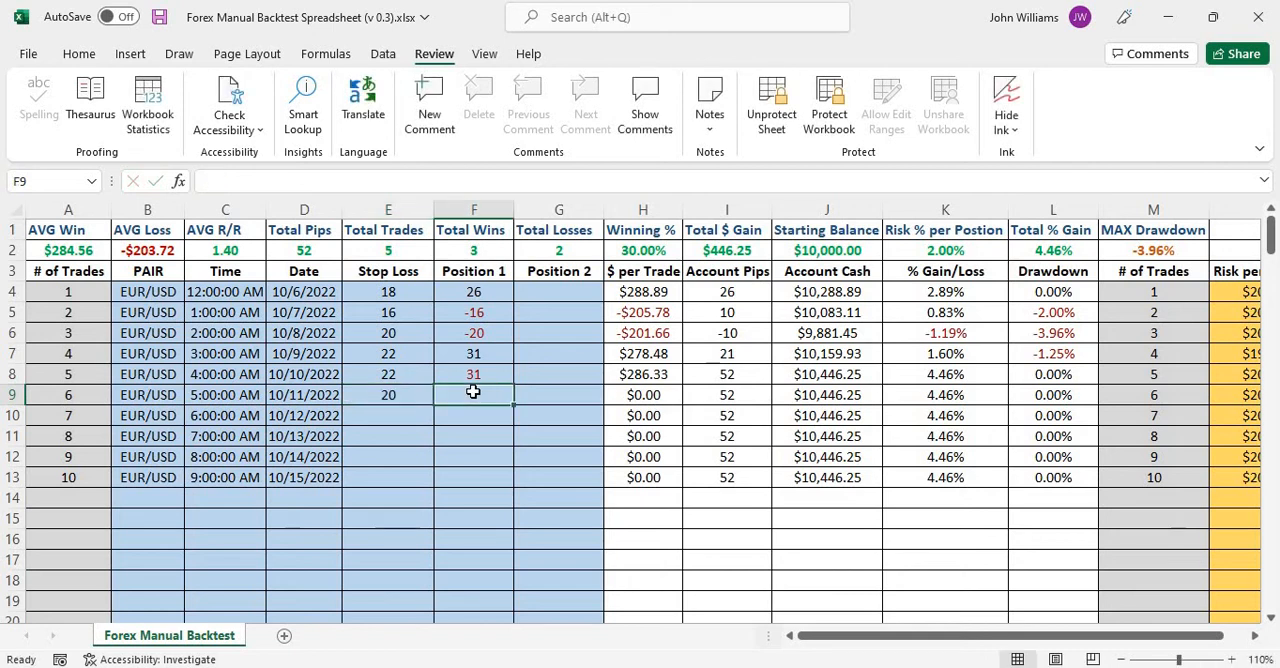
type("-")
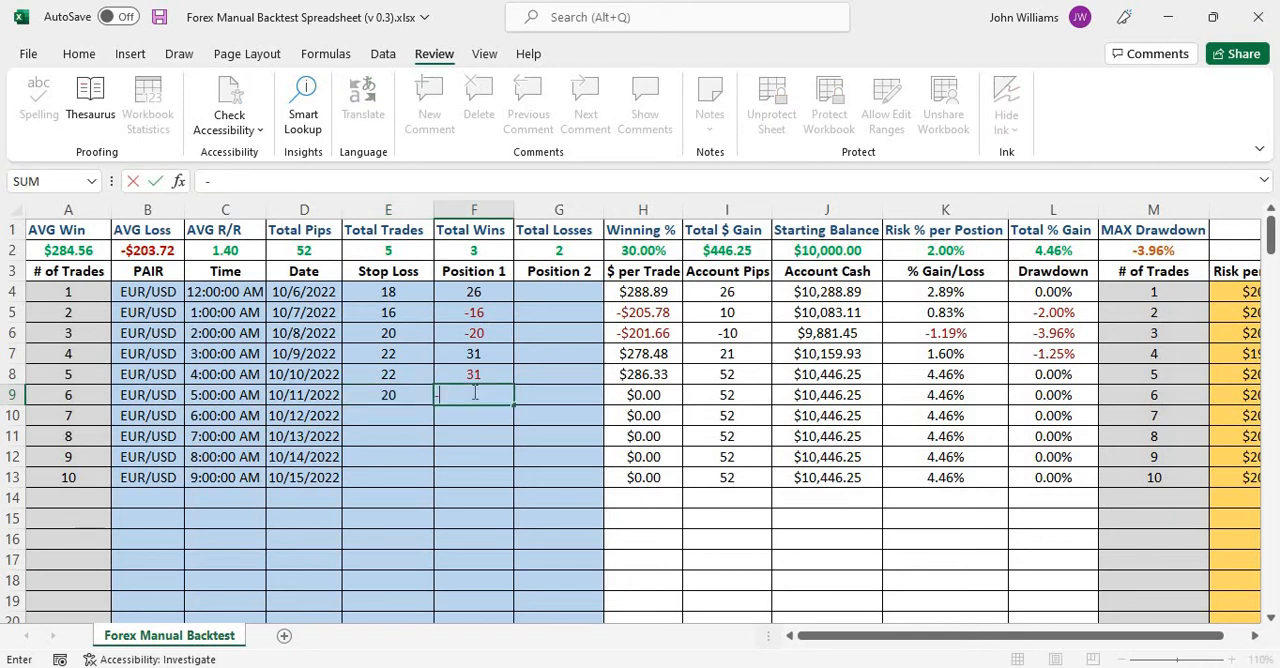
type("20")
Enter a stop loss of 22 and a Position 1 result of 31 for trade 7 in row 10, and check its $ per Trade.
left_click(386, 411)
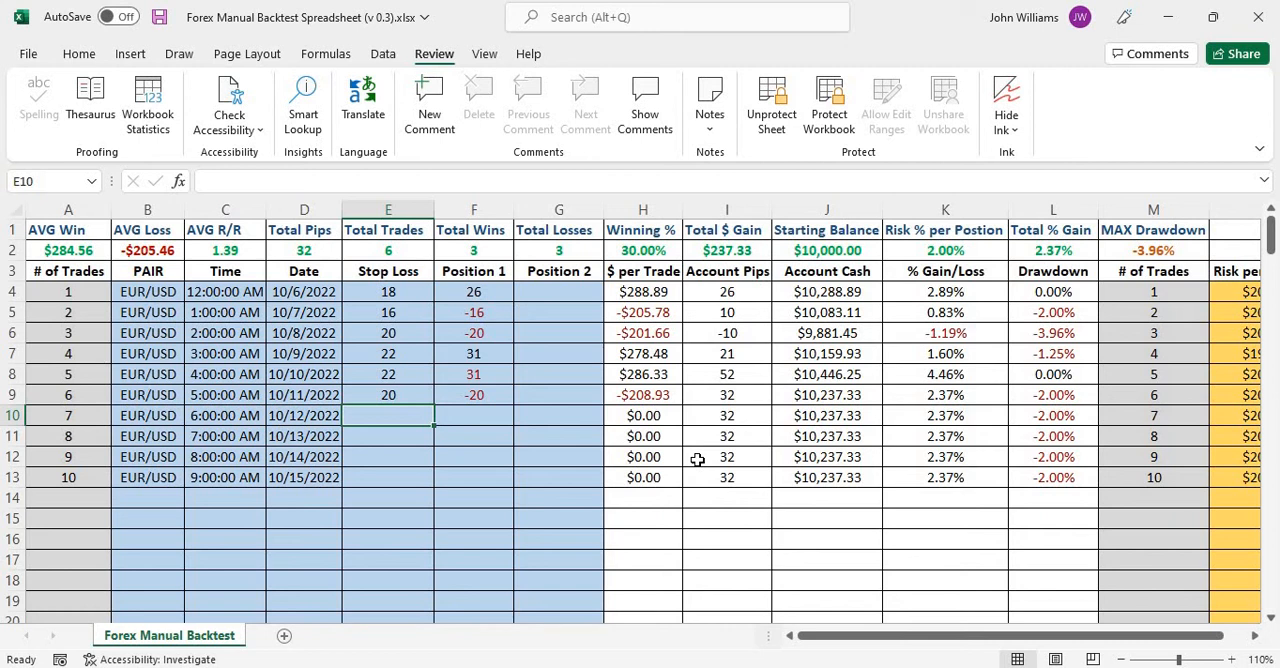
type("22")
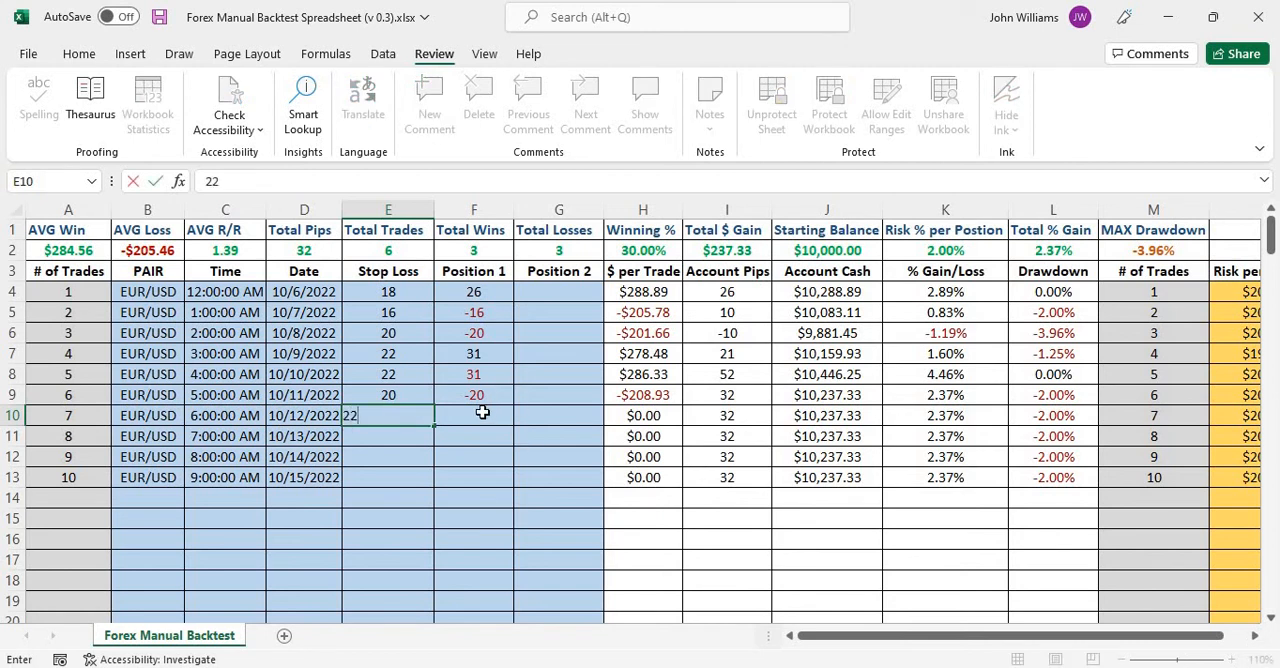
left_click(482, 412)
type("31")
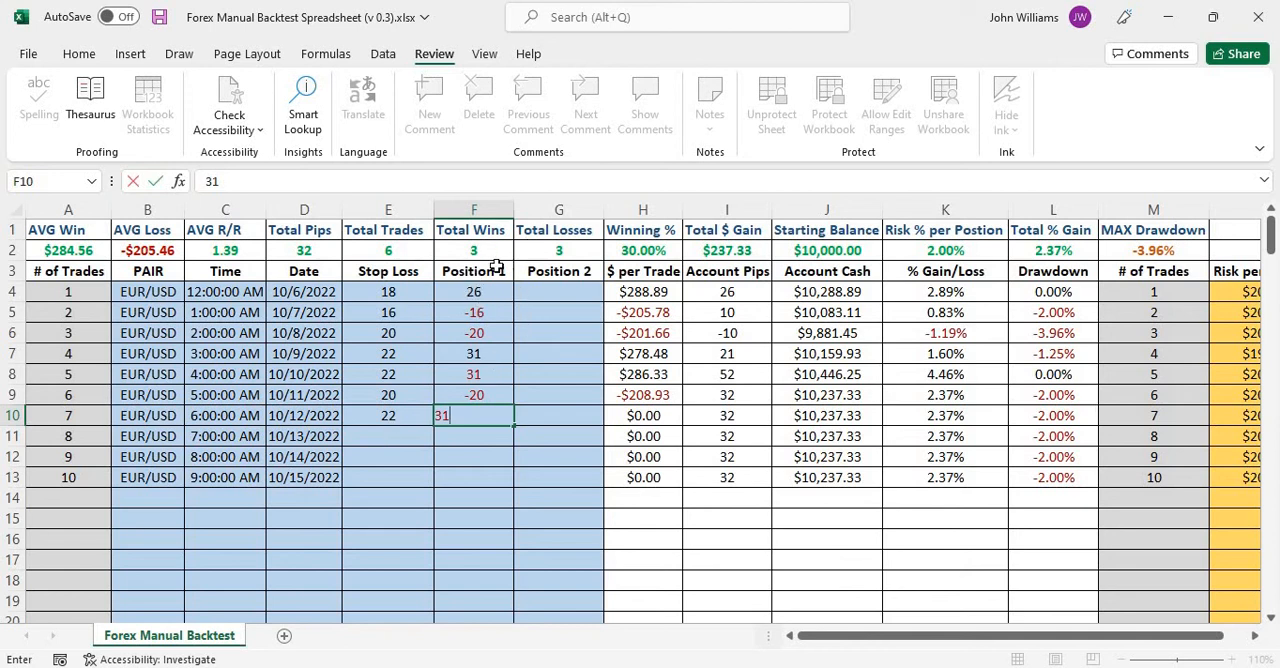
left_click(392, 439)
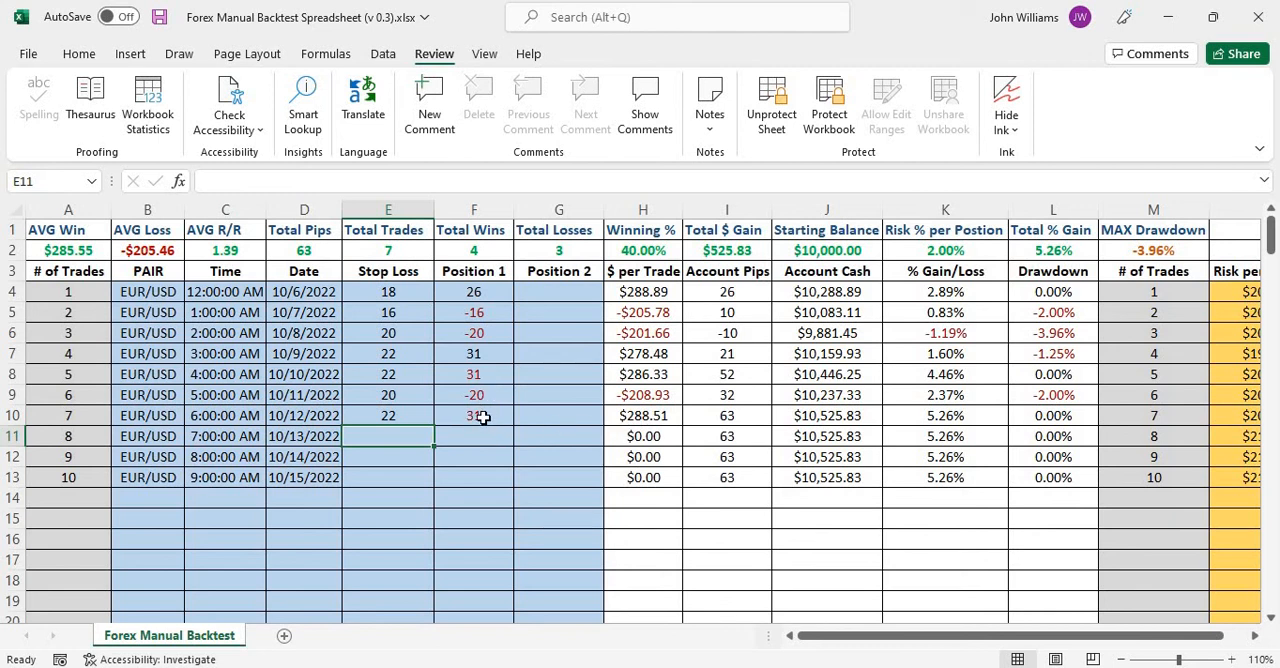
left_click(483, 417)
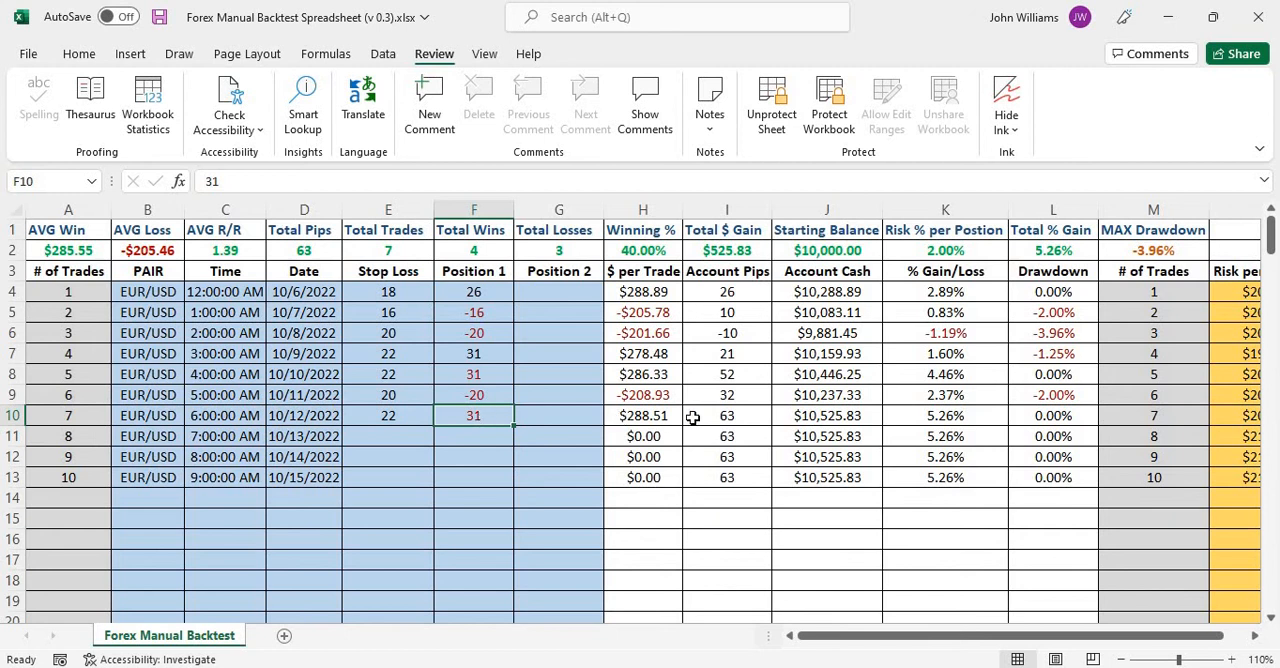
left_click(661, 416)
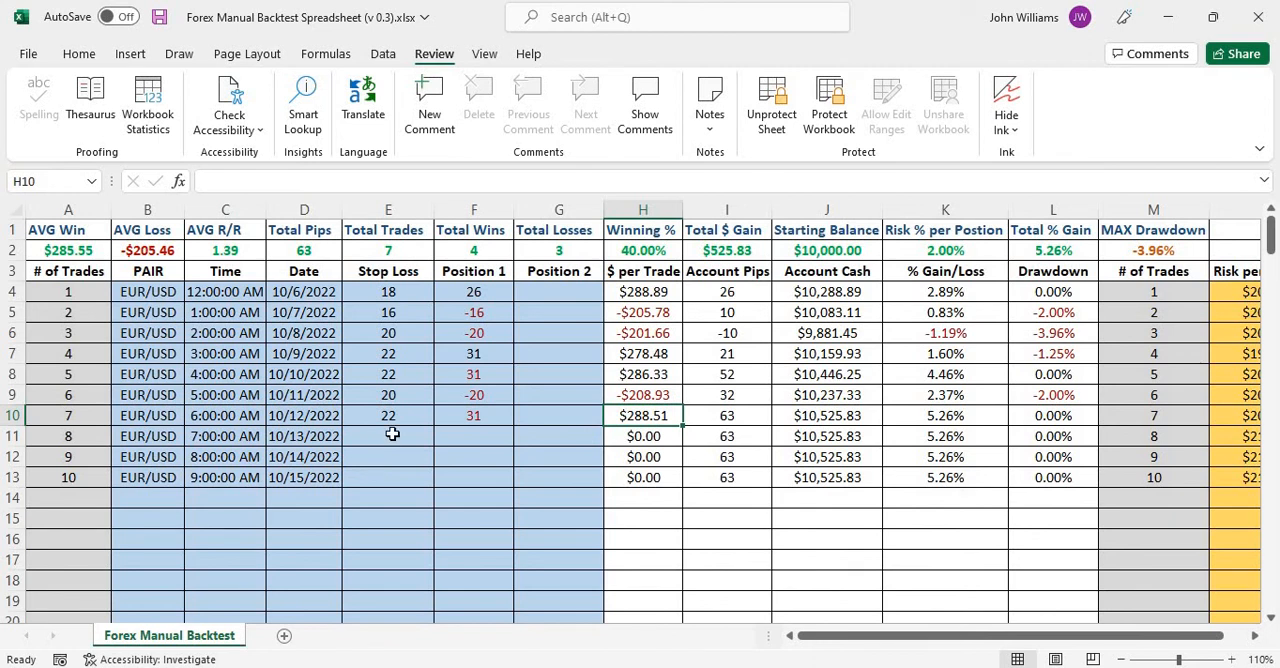
Enter a stop loss of 23 and a Position 1 result of -23 for trade 8 in row 11.
left_click(392, 434)
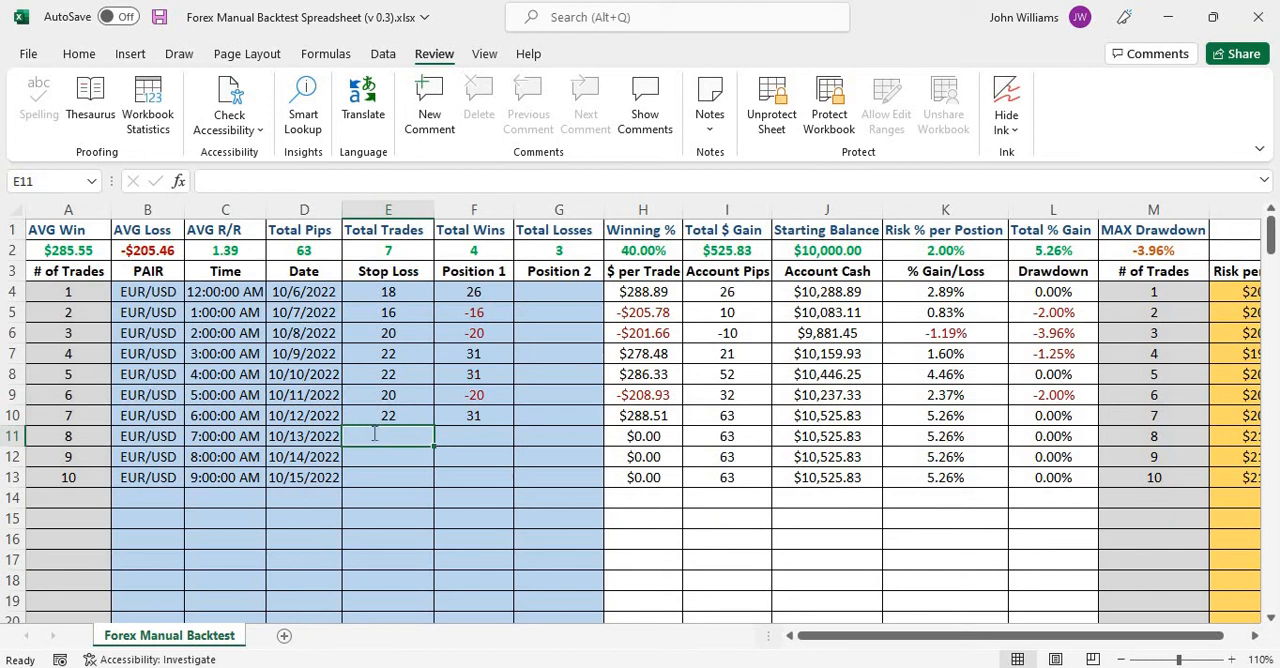
type("23")
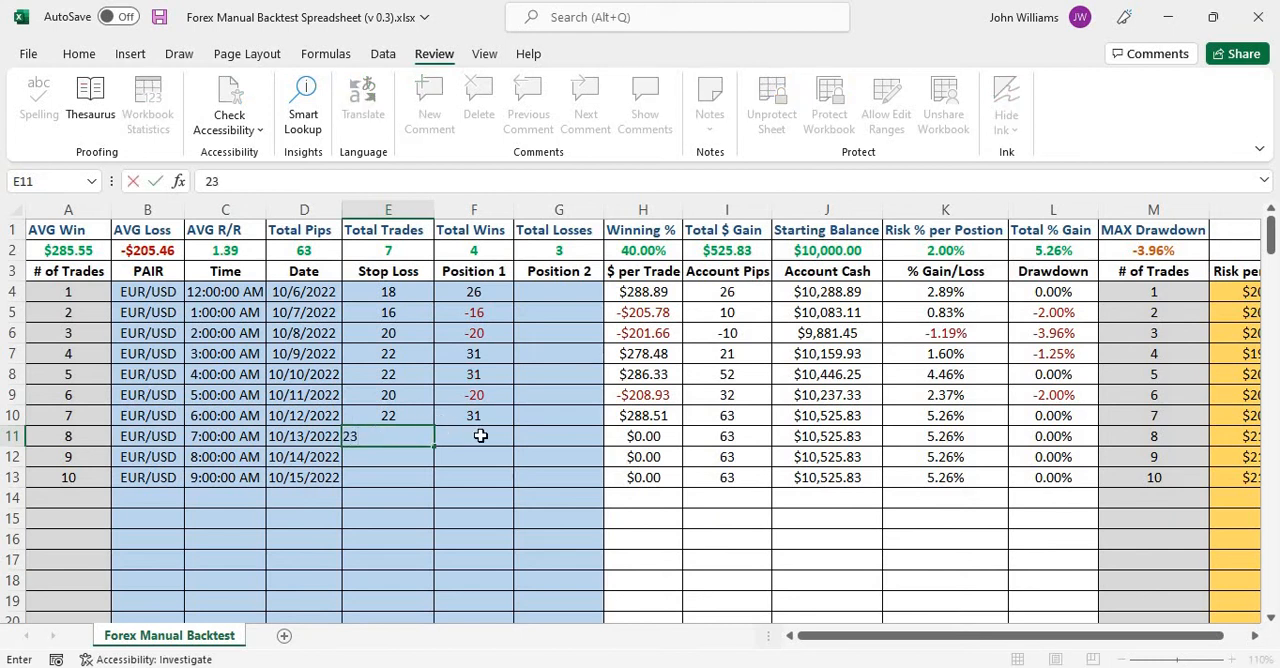
left_click(480, 436)
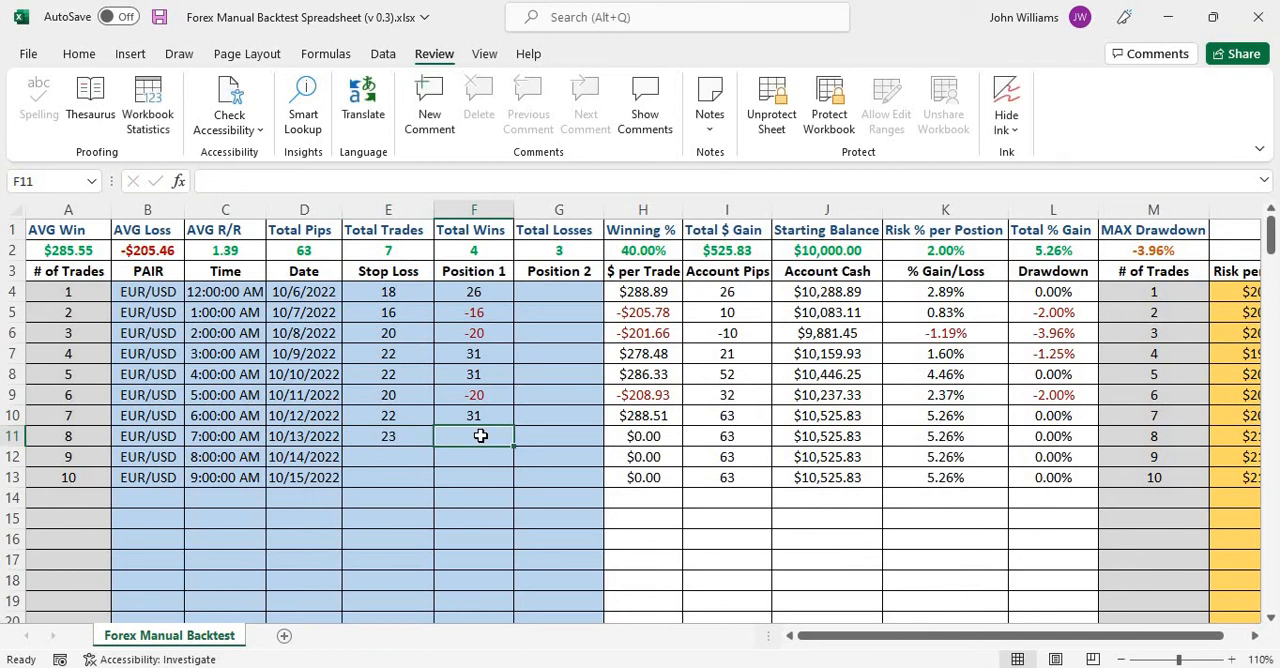
type("1")
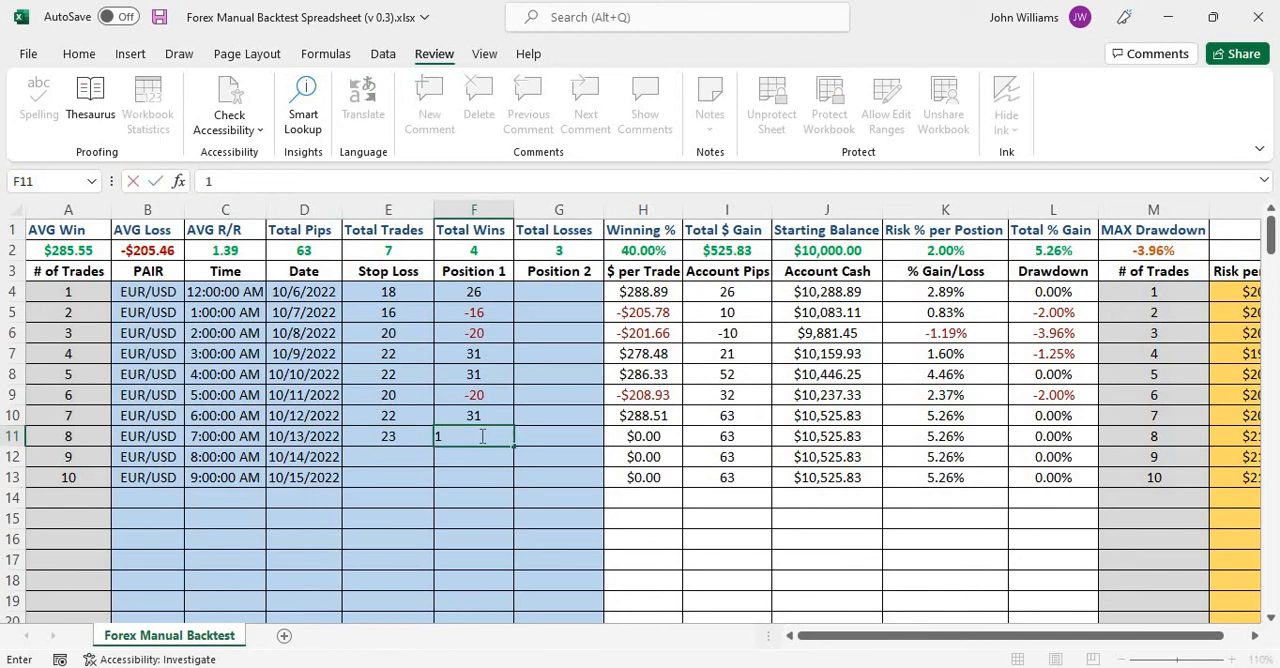
type("2")
key("BackSpace")
key("BackSpace")
type("-23")
left_click(549, 437)
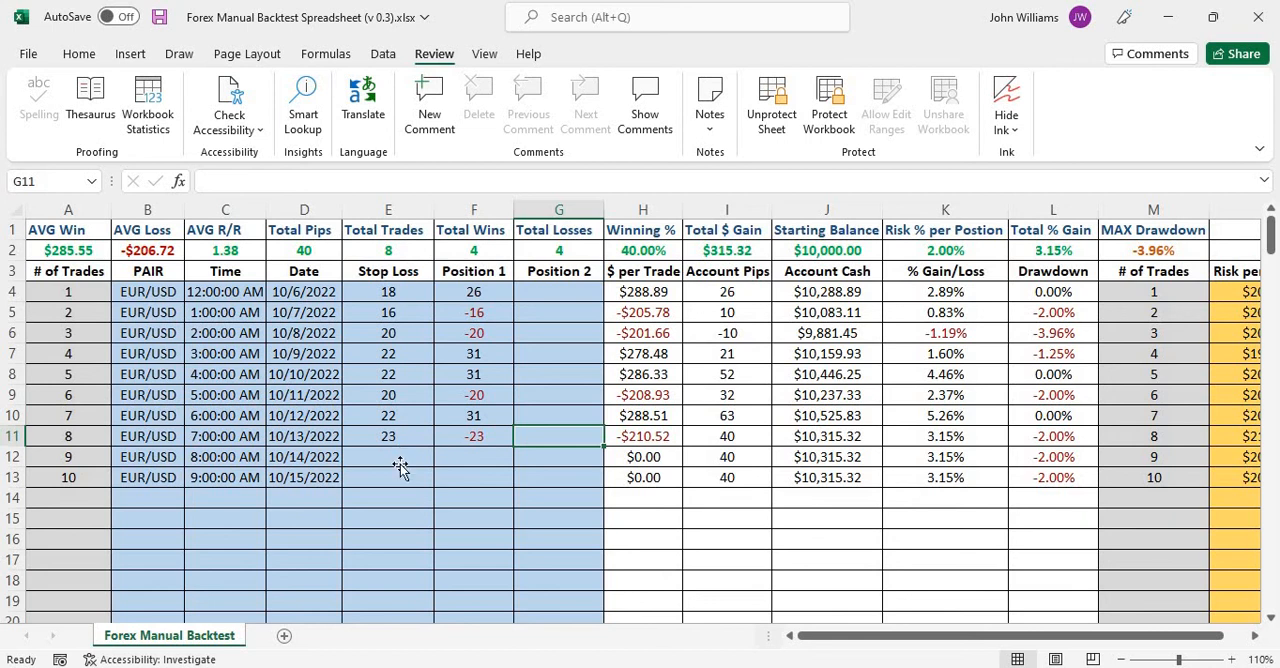
Enter a stop loss of 22 and a Position 1 result of 31 for trade 9 in row 12.
left_click(400, 466)
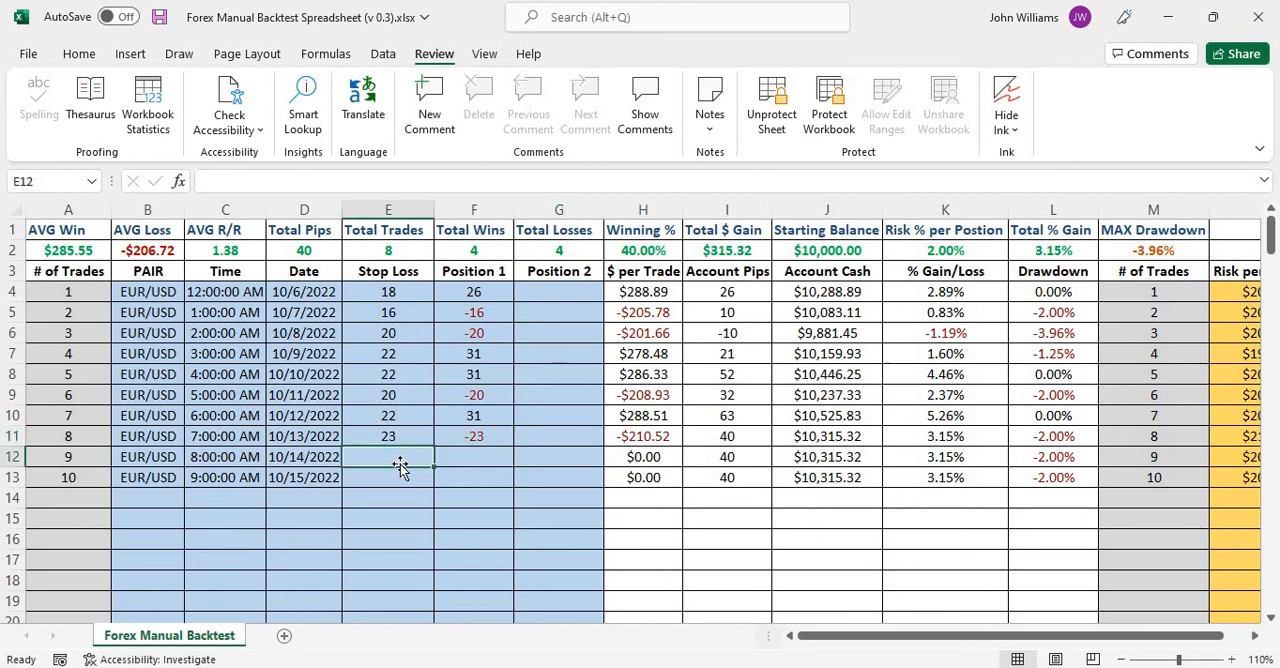
type("22")
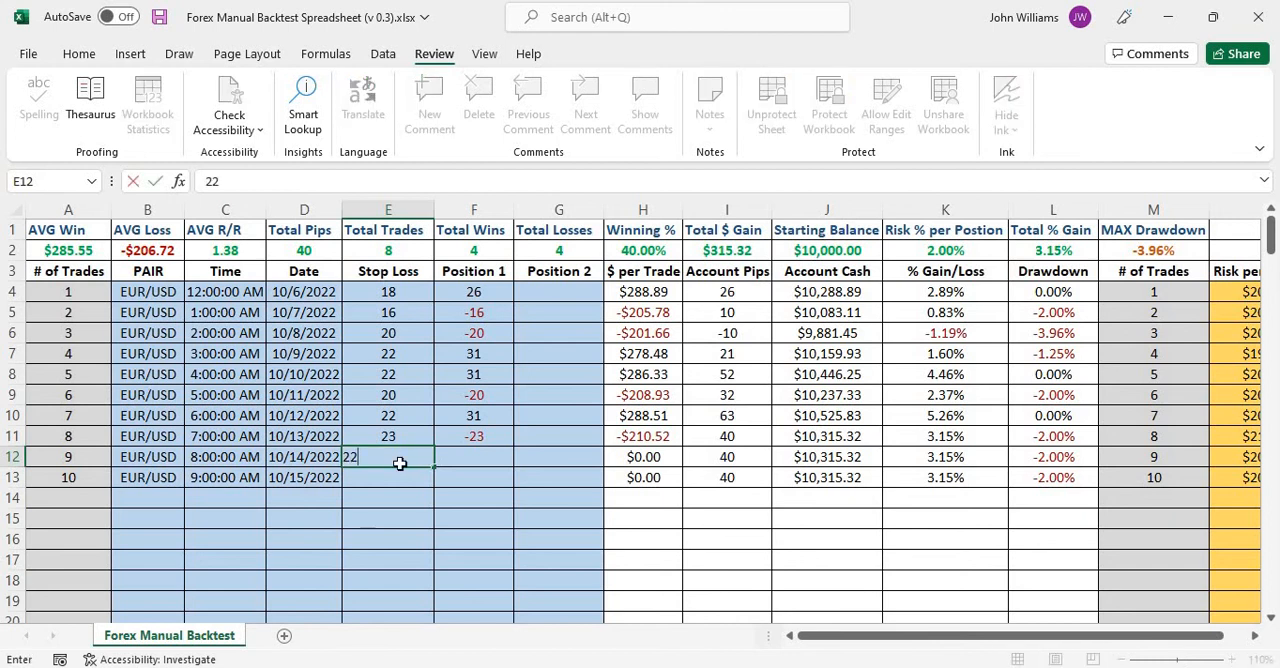
key("Tab")
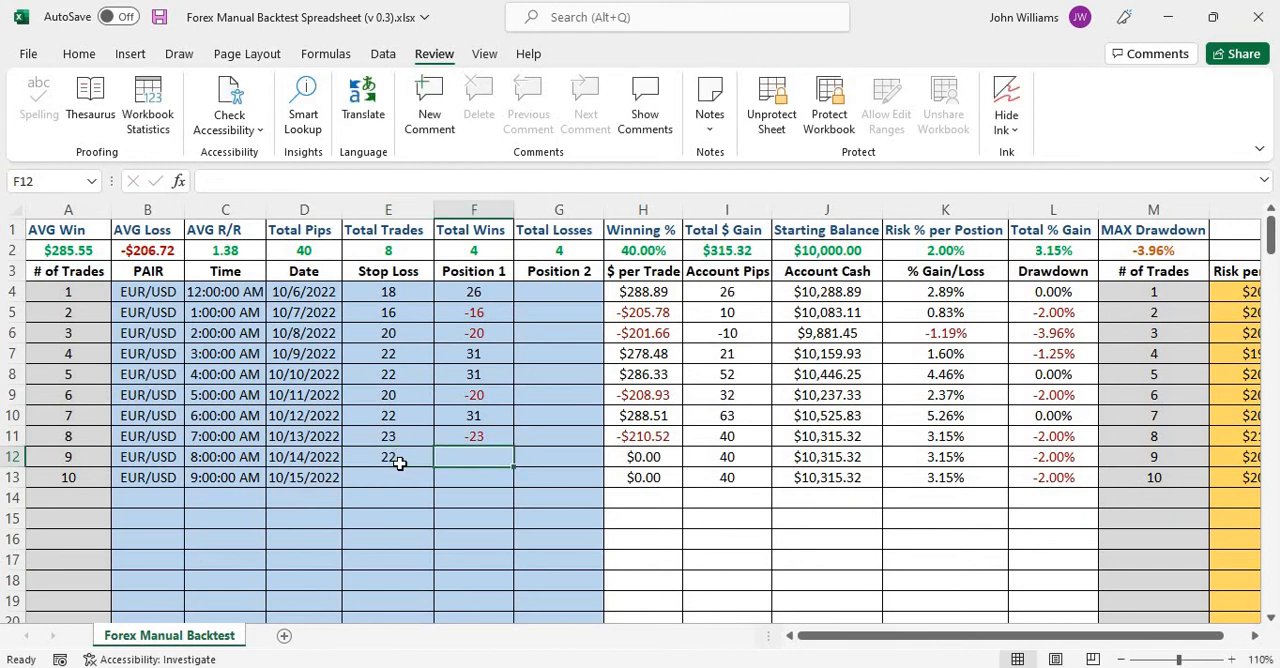
type("31")
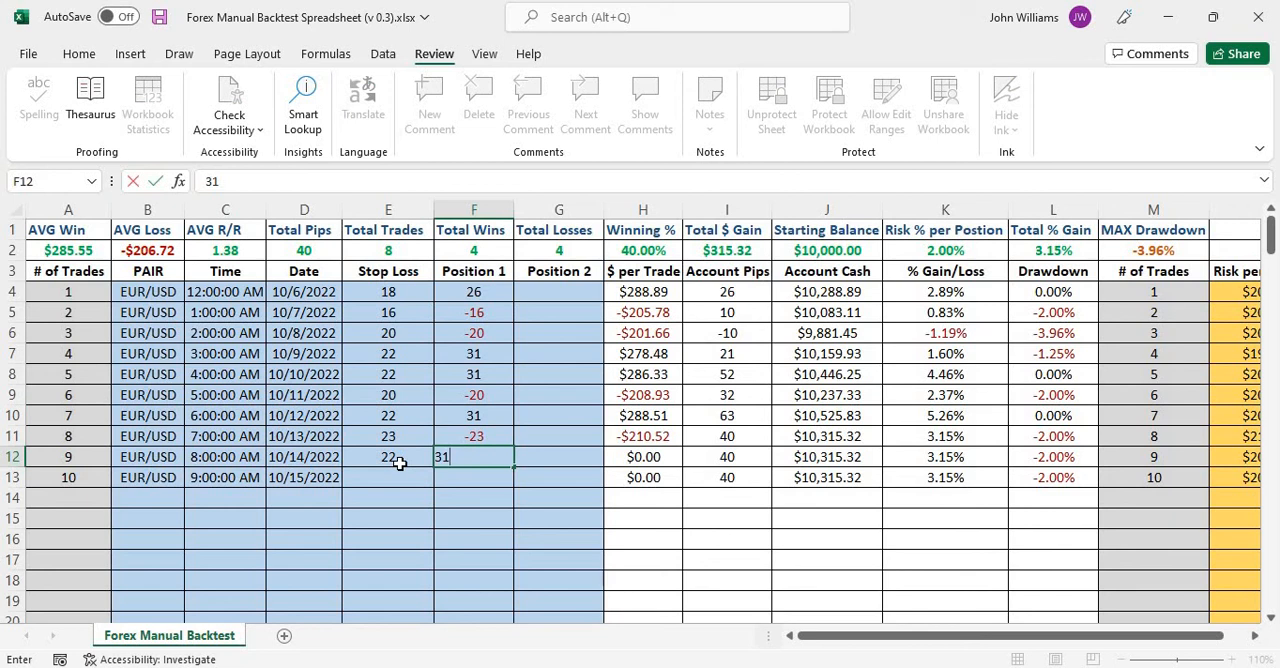
key("Return")
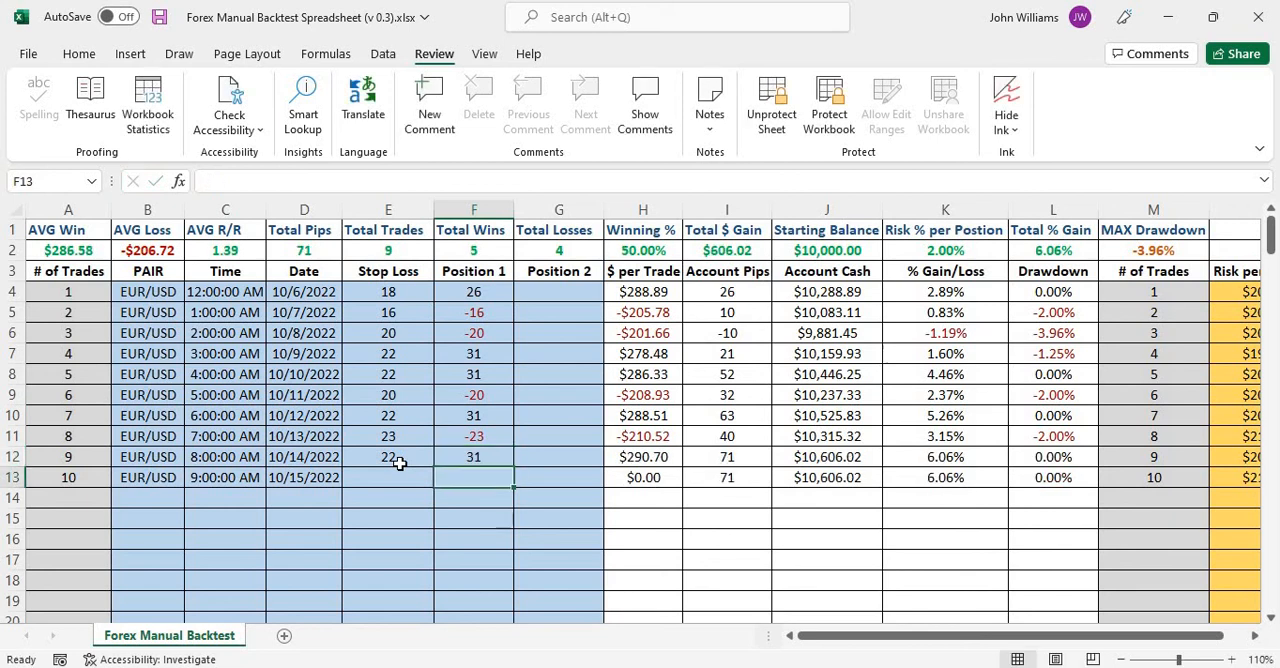
Enter a stop loss of 25 and a Position 1 result of 36 for trade 10 in row 13.
left_click(400, 470)
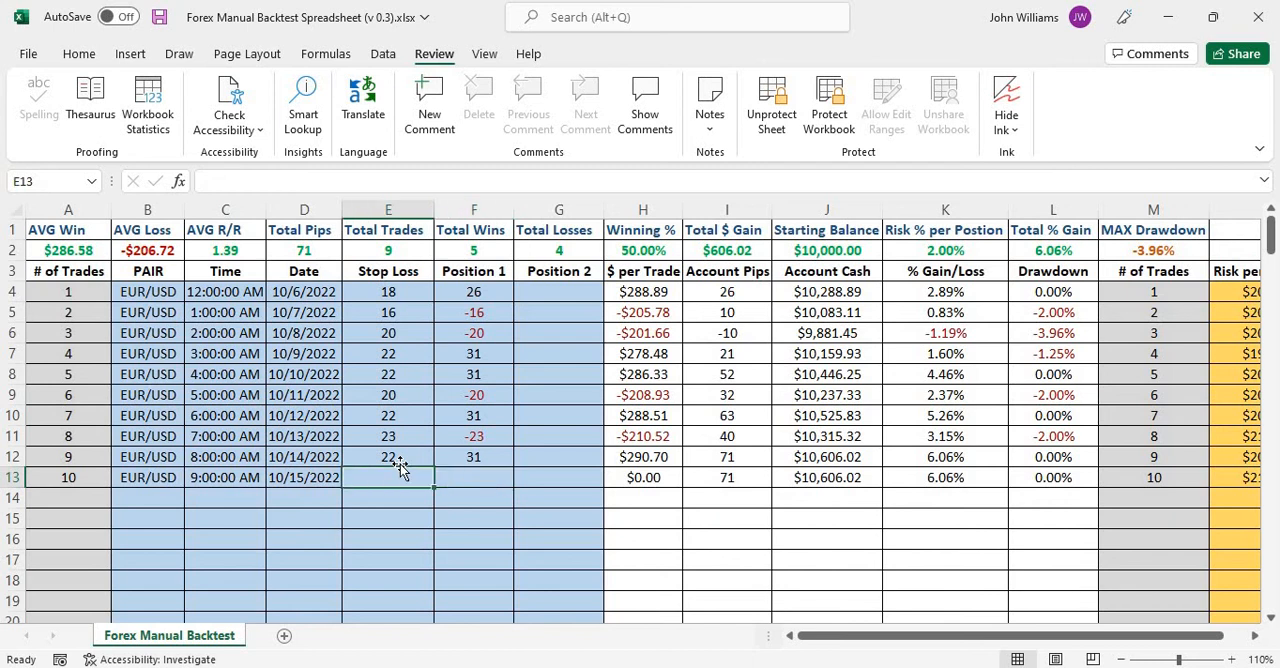
type("2")
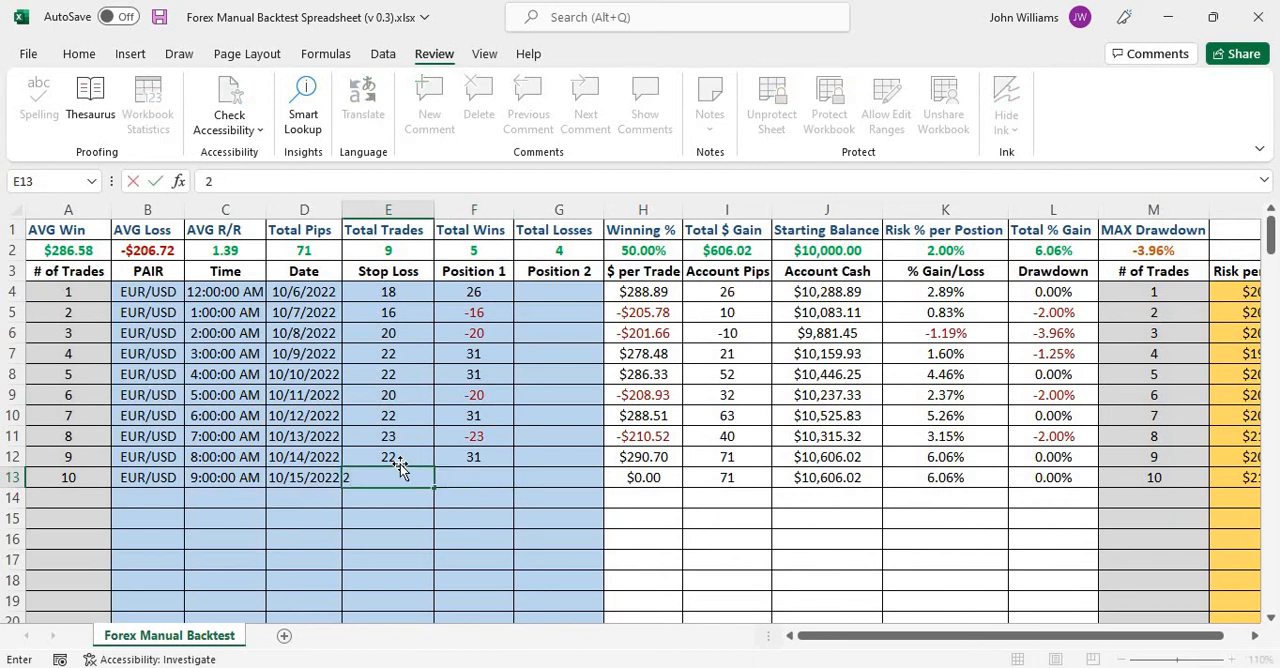
type("5")
key("Tab")
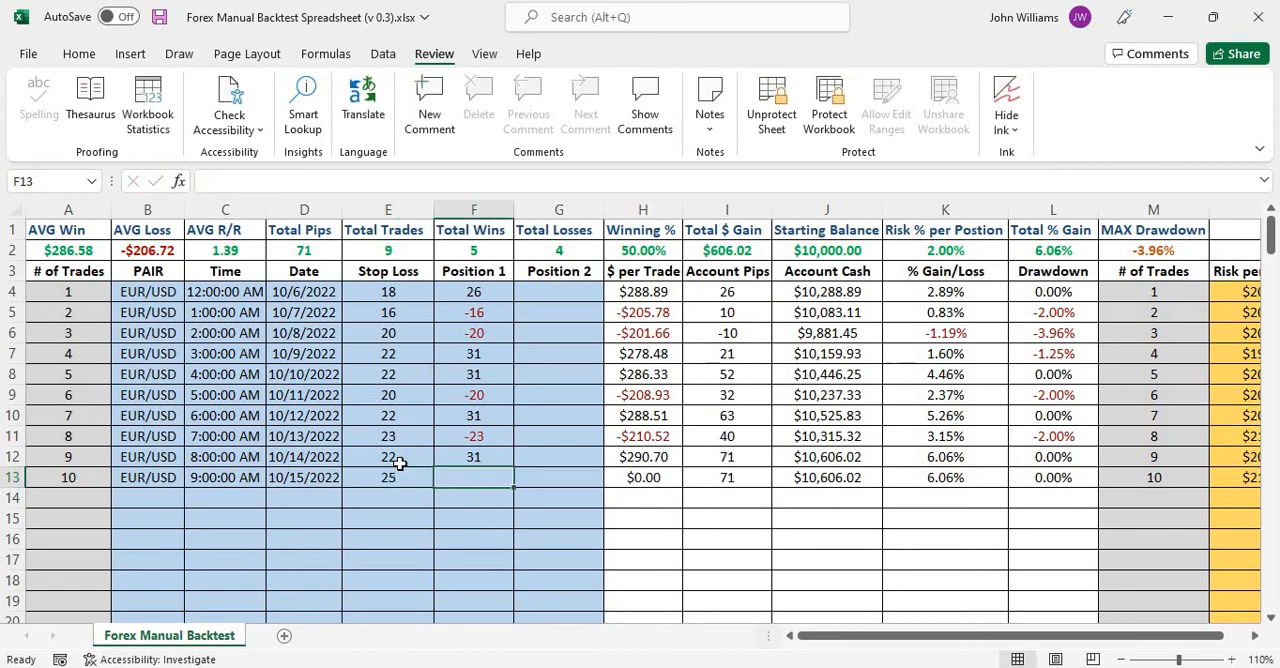
type("36")
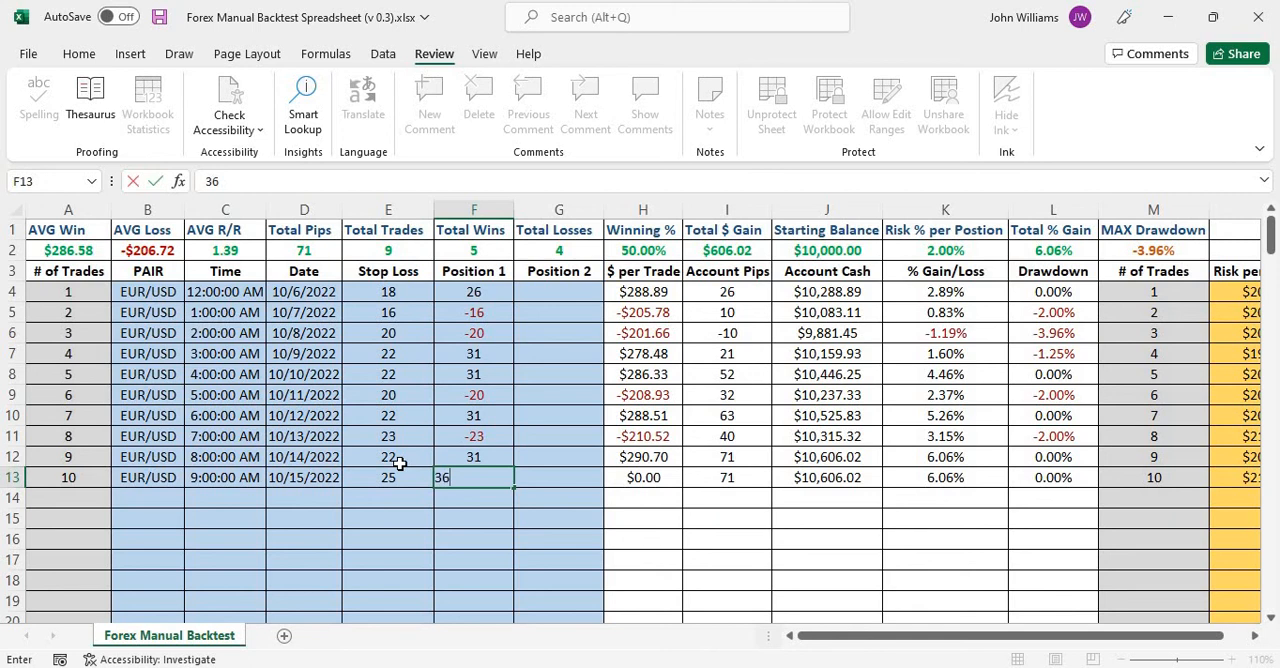
key("Tab")
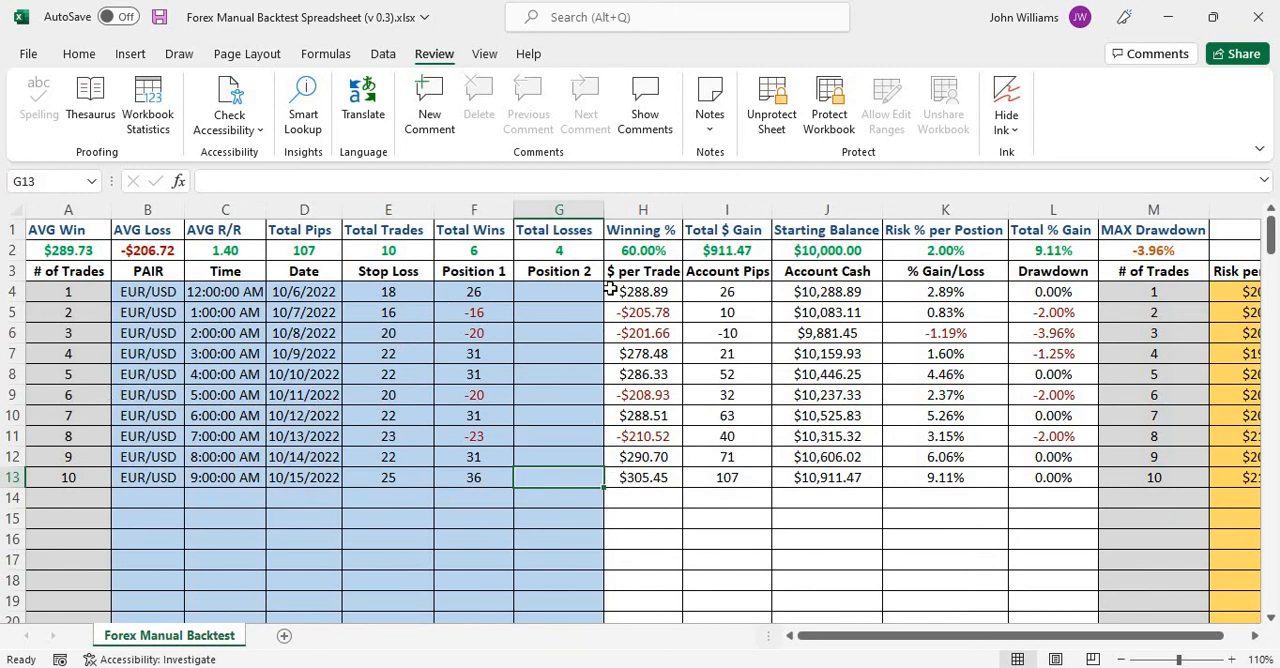
Review the row 2 summary cells from AVG Win through Winning %, plus MAX Drawdown, for the ten completed trades.
left_click(66, 250)
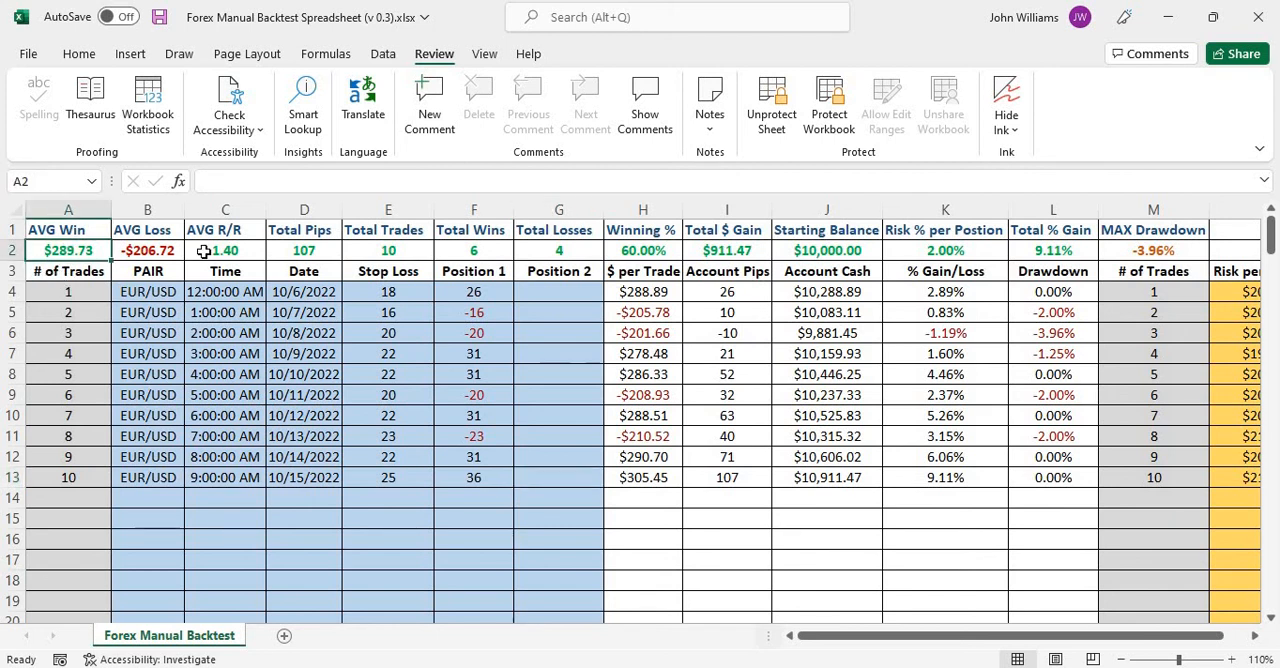
left_click(149, 254)
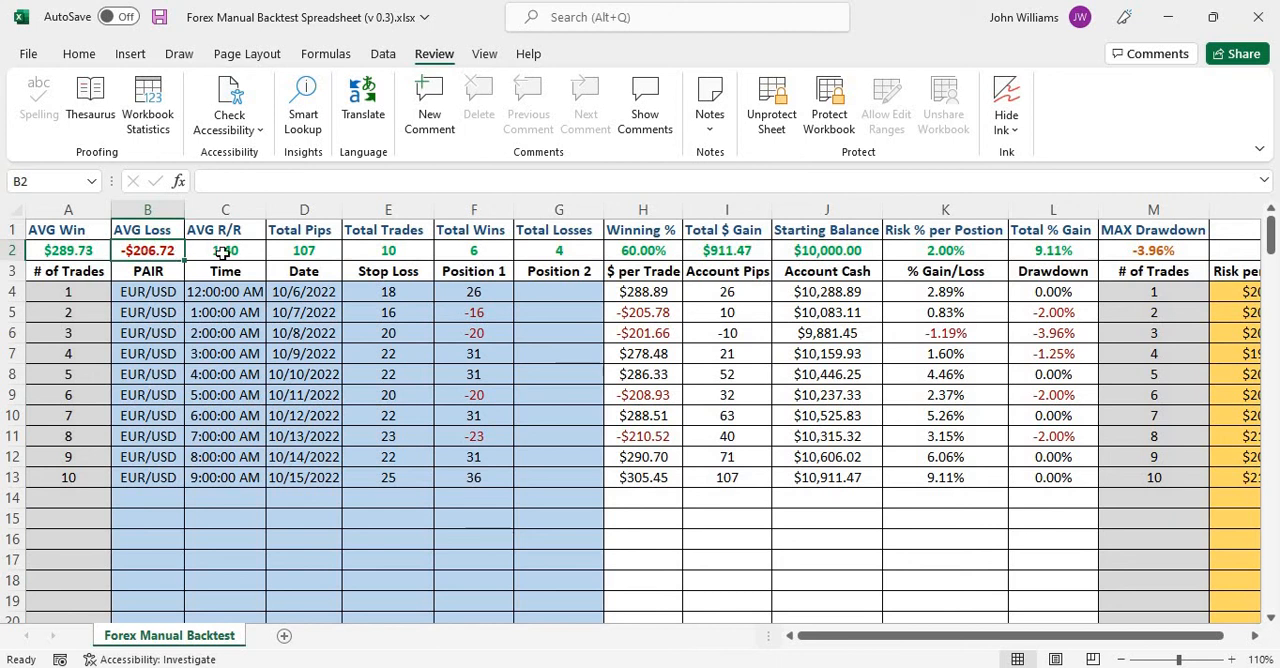
left_click(244, 249)
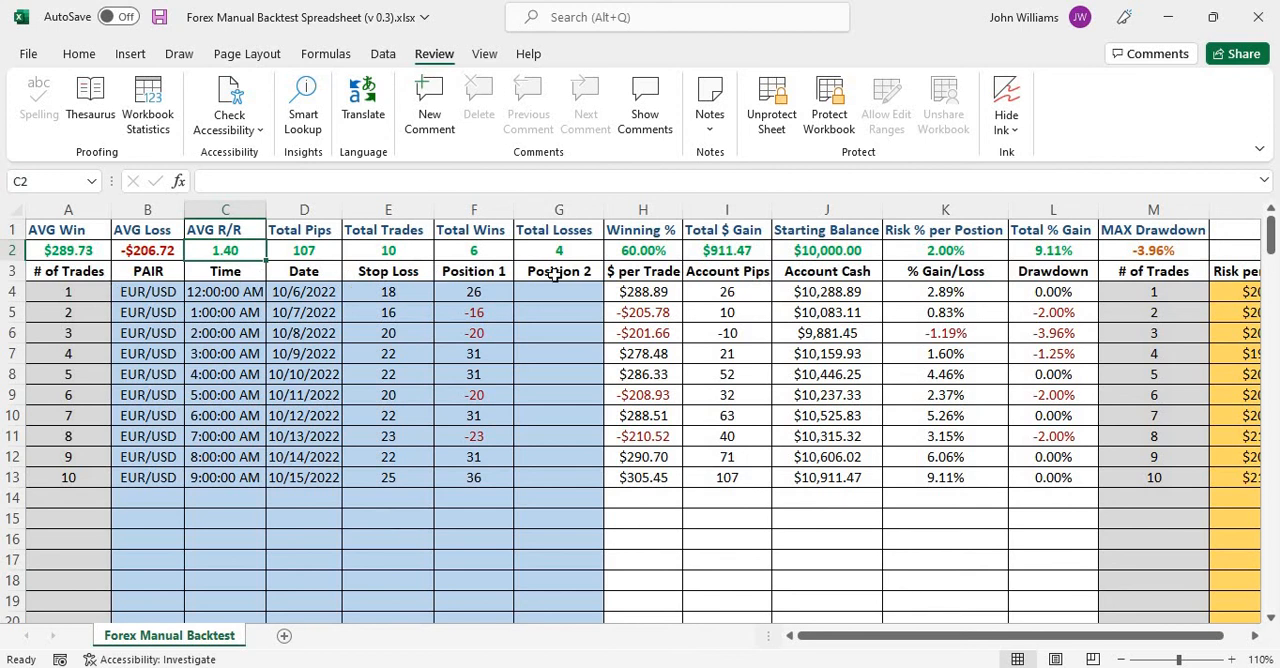
left_click(318, 254)
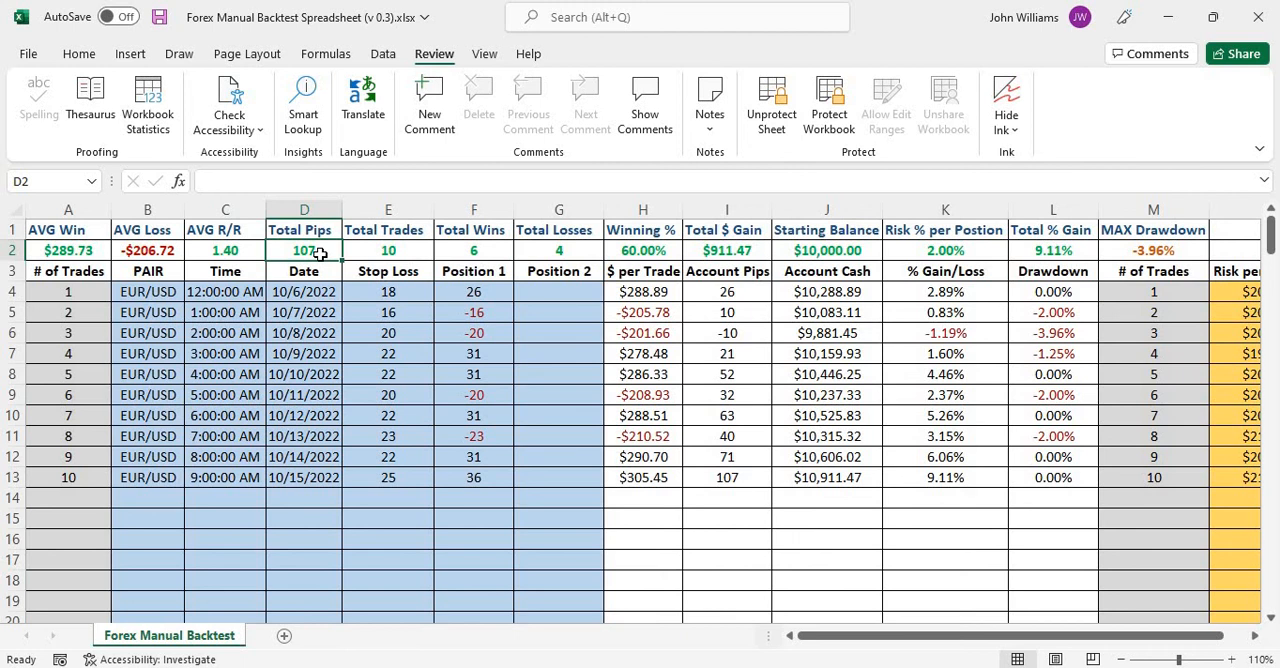
left_click(410, 249)
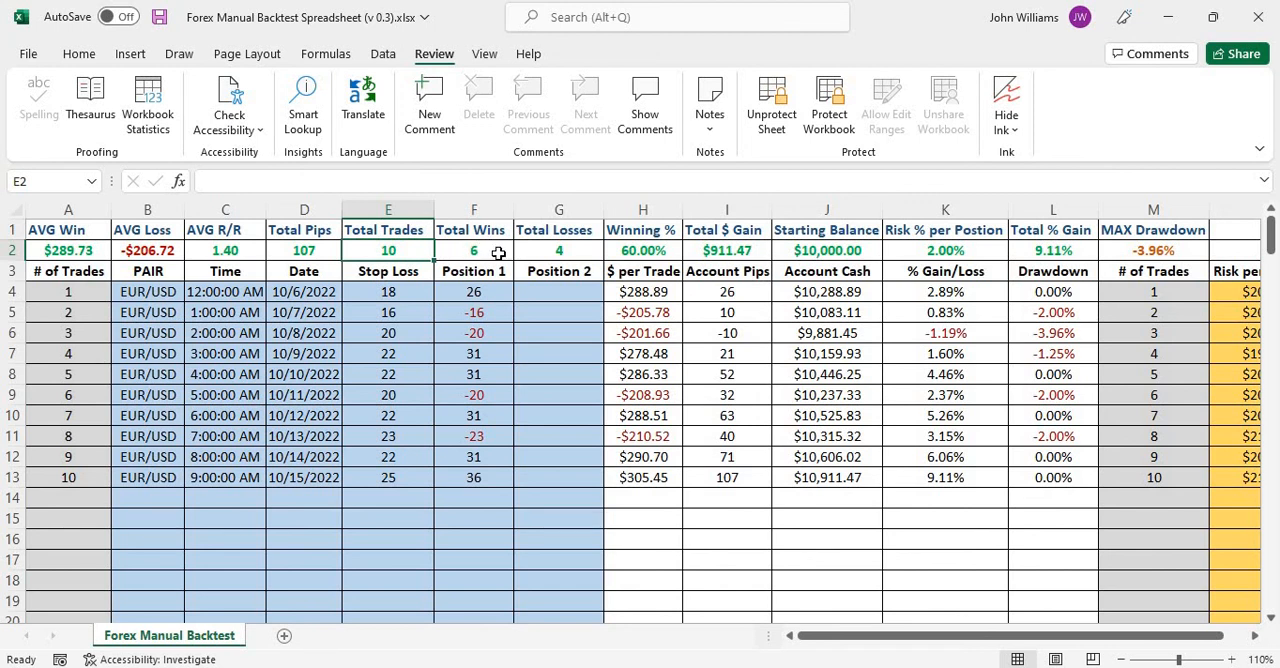
left_click(498, 253)
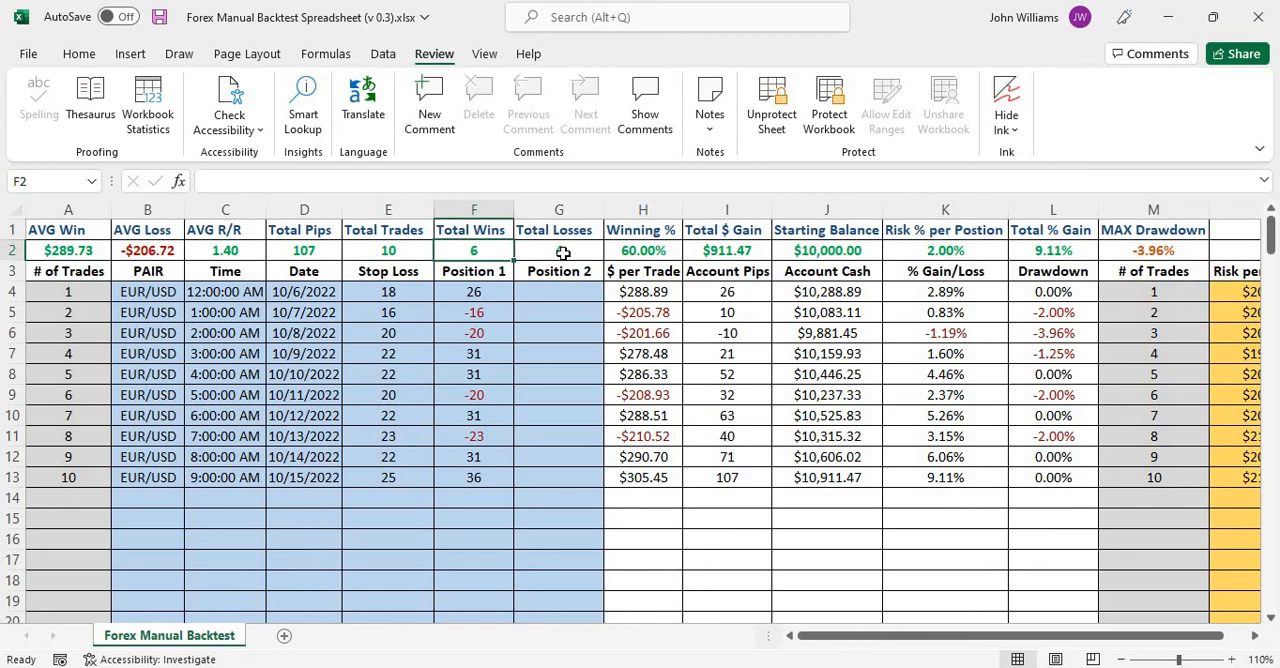
left_click(563, 253)
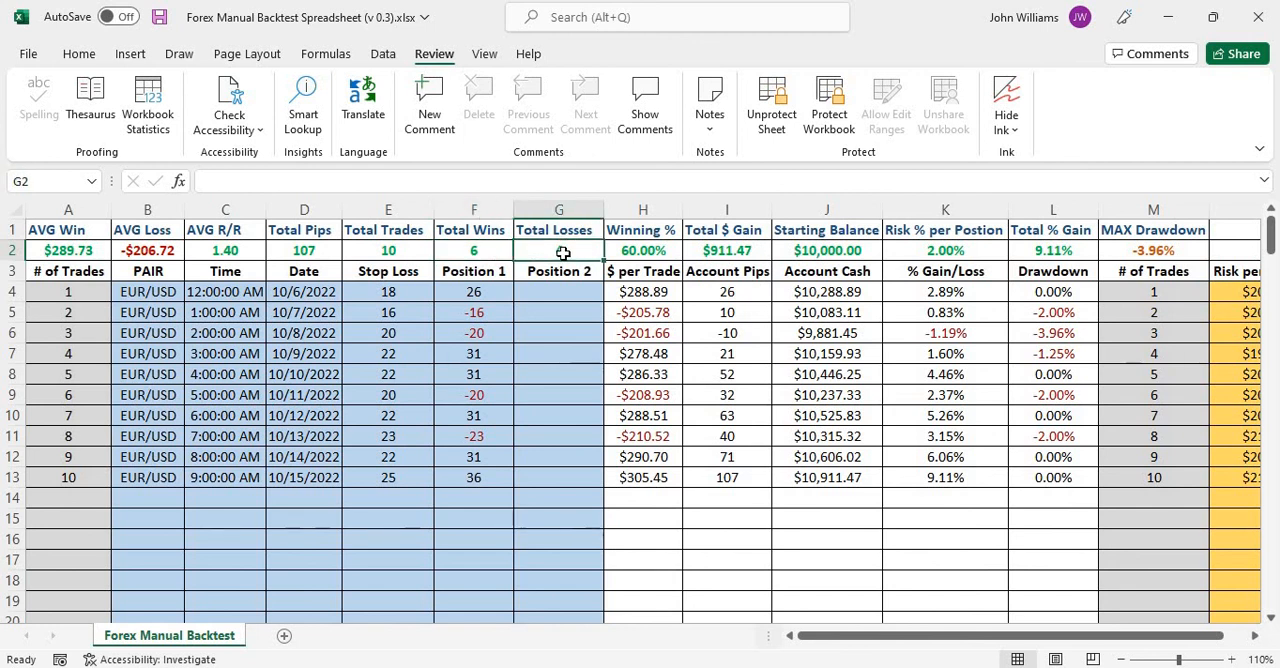
left_click(664, 252)
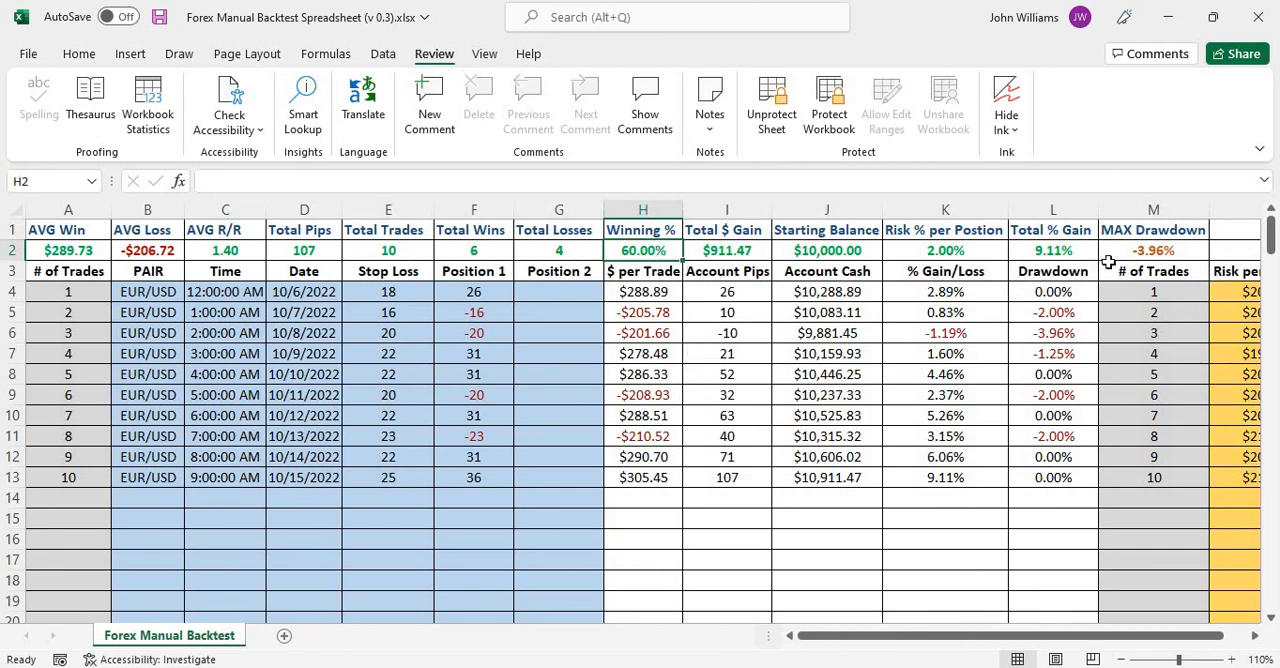
left_click(1160, 251)
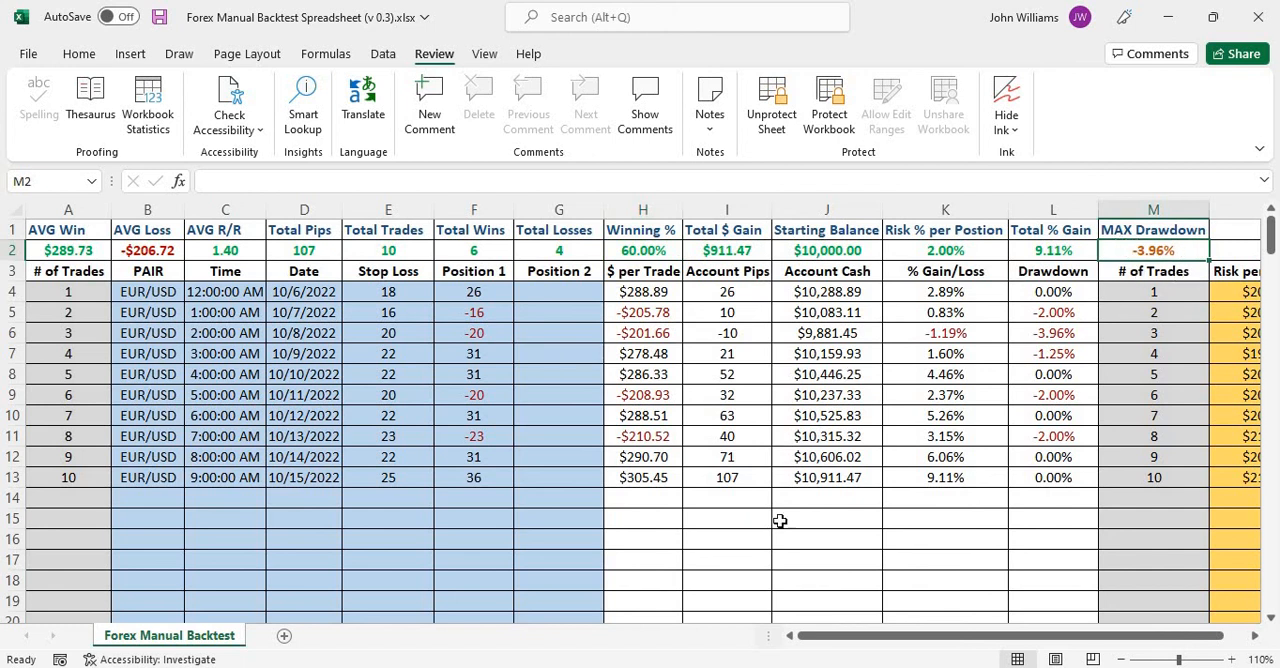